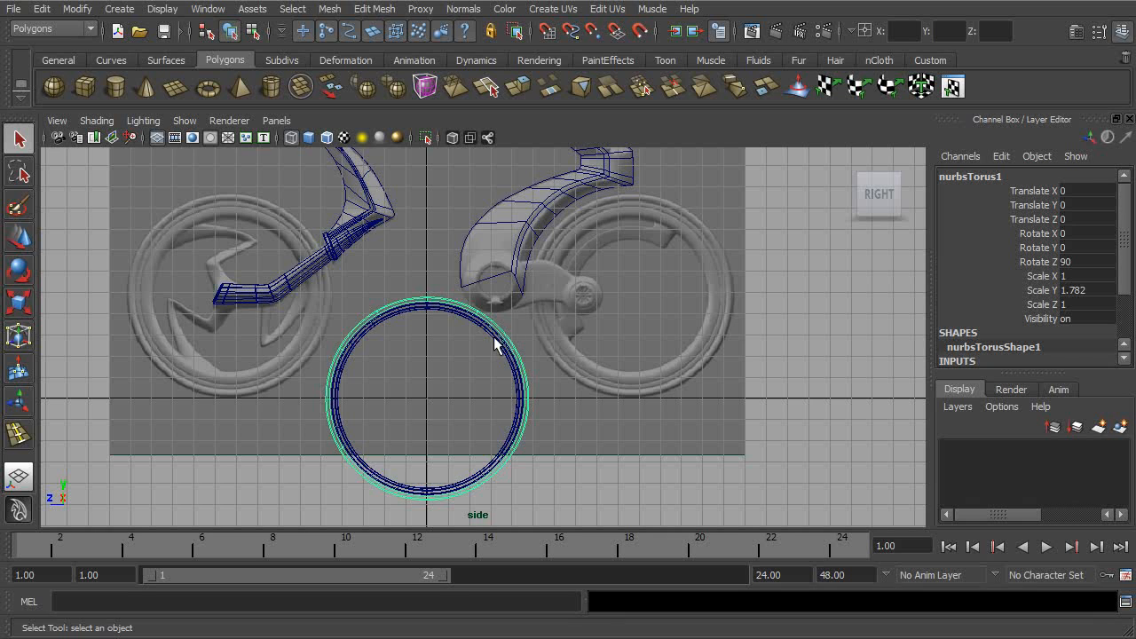
- Group the tyre torus and the rim pipe together and name the group wheel_back
{"action": "left_click", "coordinate": [494, 339], "text": "shift"}
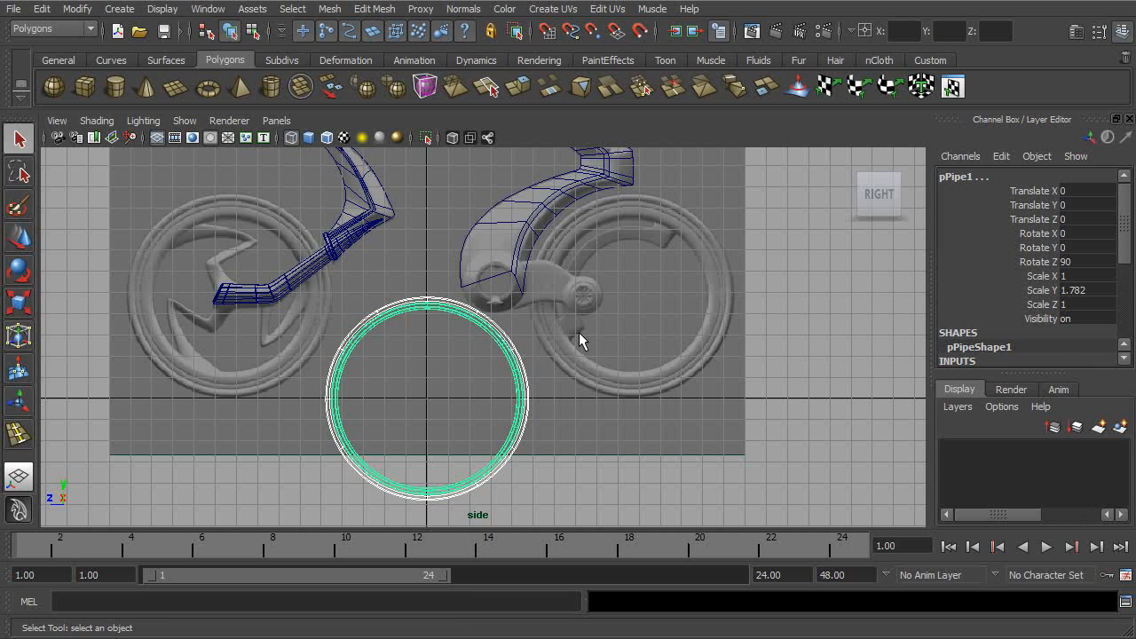
{"action": "key", "text": "ctrl+g"}
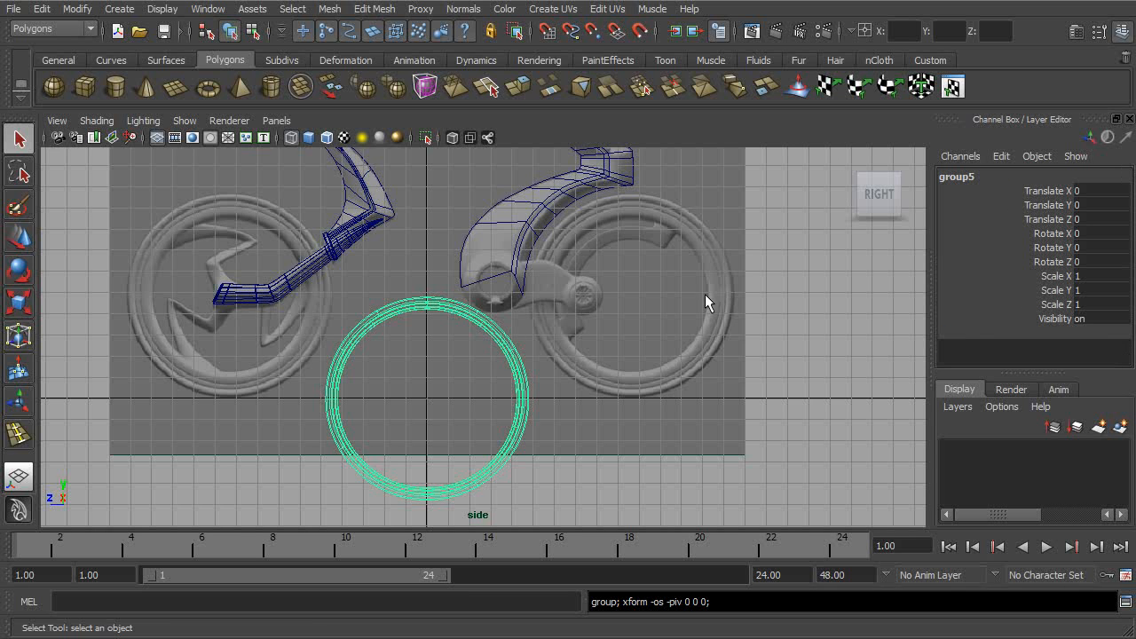
{"action": "left_click", "coordinate": [975, 175]}
{"action": "left_click", "coordinate": [976, 176]}
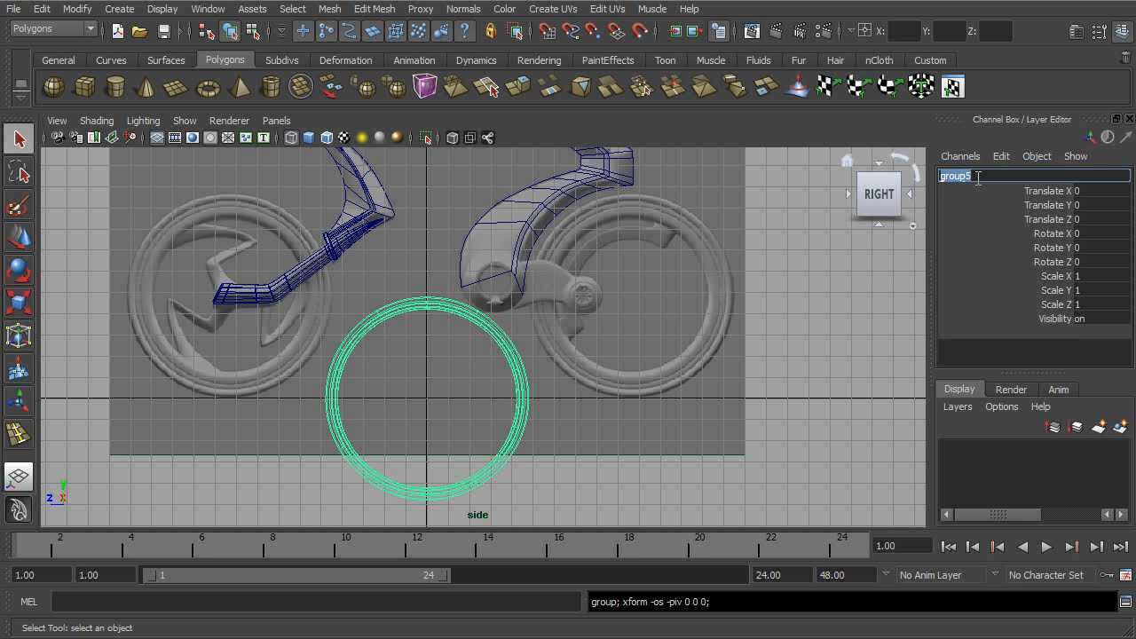
{"action": "type", "text": "wheel_back"}
{"action": "key", "text": "Return"}
- Try rotating the wheel_back group slightly about its own axle, then undo the rotation
{"action": "key", "text": "w"}
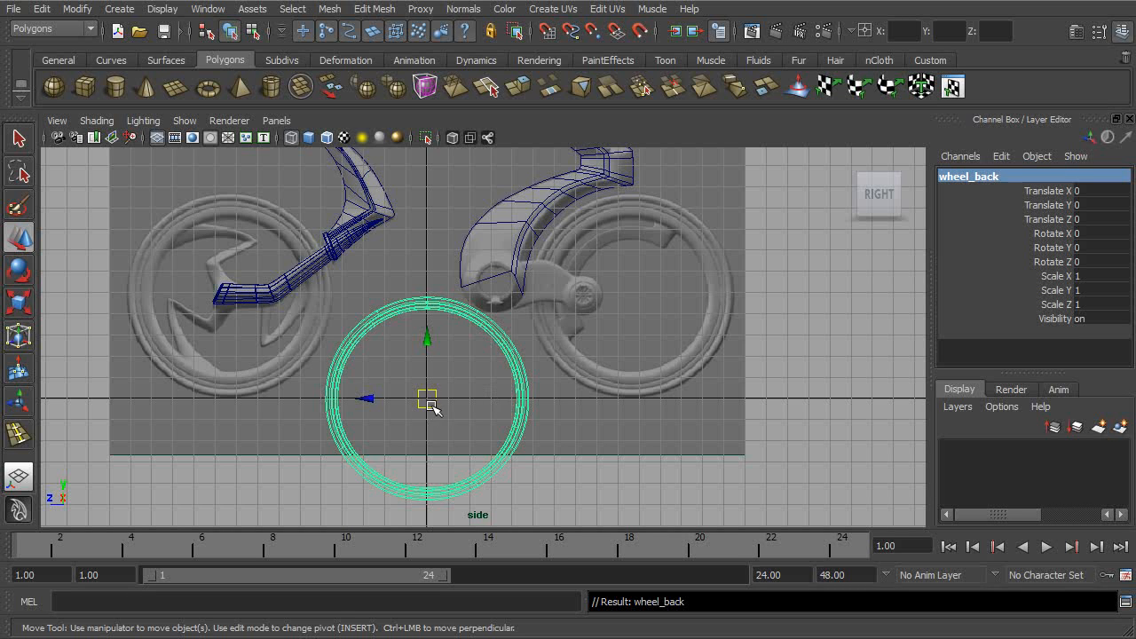
{"action": "key", "text": "e"}
{"action": "mouse_move", "coordinate": [476, 336]}
{"action": "left_mouse_down"}
{"action": "mouse_move", "coordinate": [466, 315]}
{"action": "mouse_move", "coordinate": [488, 348]}
{"action": "left_mouse_up"}
{"action": "key", "text": "ctrl+z"}
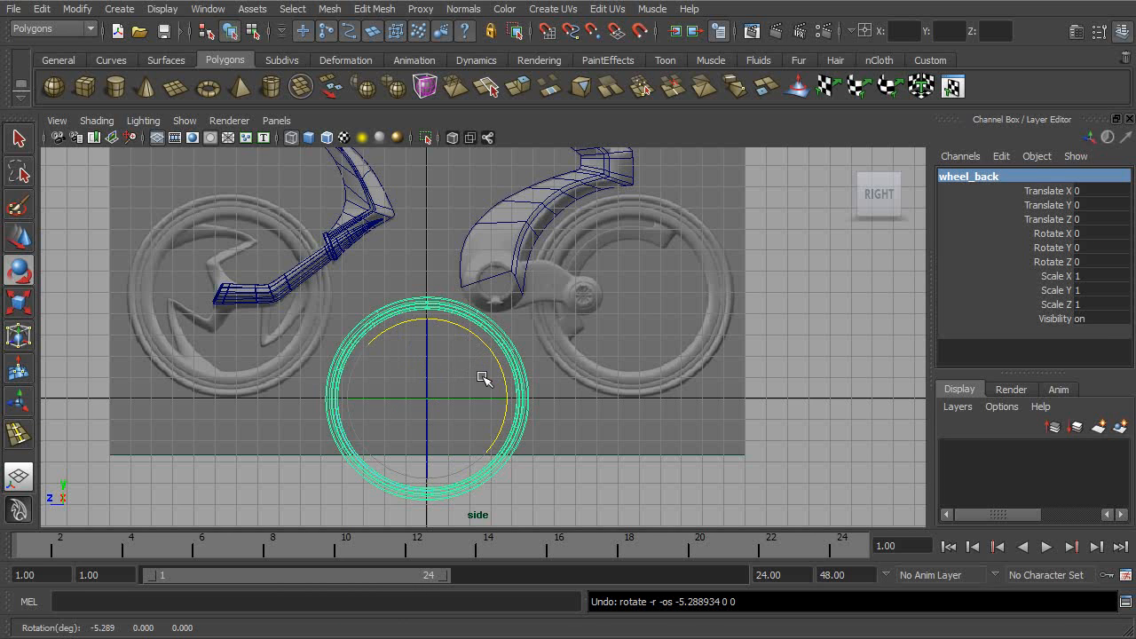
- Move the wheel_back group over the rear wheel in the reference image, at about Y 4.929 and Z -9.6
{"action": "key", "text": "w"}
{"action": "left_click_drag", "start_coordinate": [427, 403], "coordinate": [630, 303]}
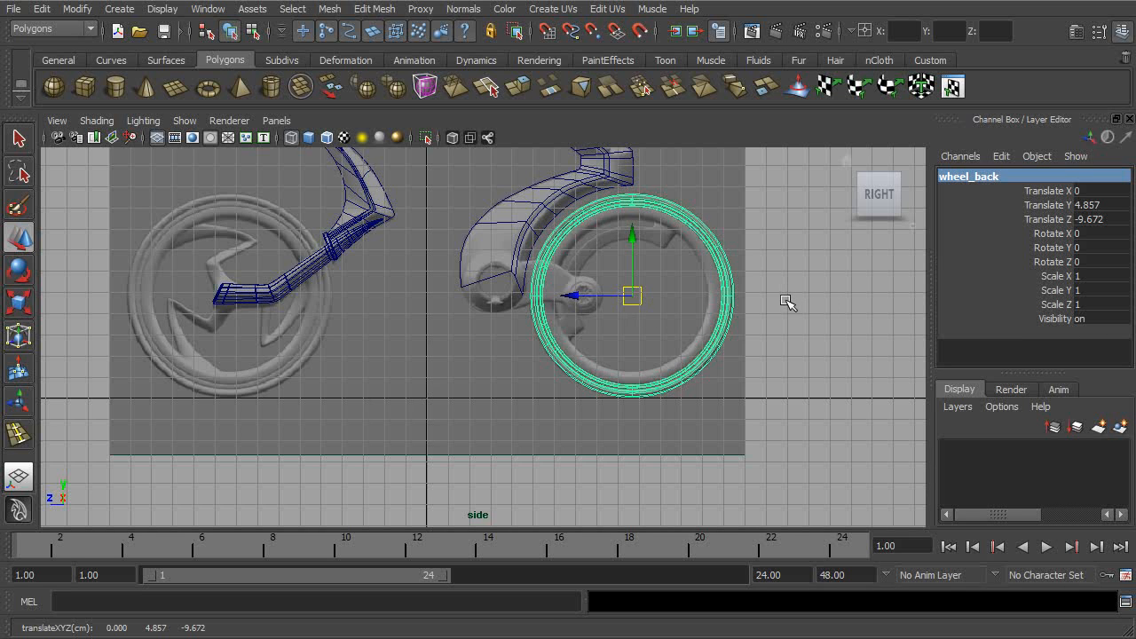
{"action": "right_click_drag", "start_coordinate": [781, 301], "coordinate": [842, 387], "text": "alt"}
{"action": "left_click_drag", "start_coordinate": [566, 362], "coordinate": [564, 359]}
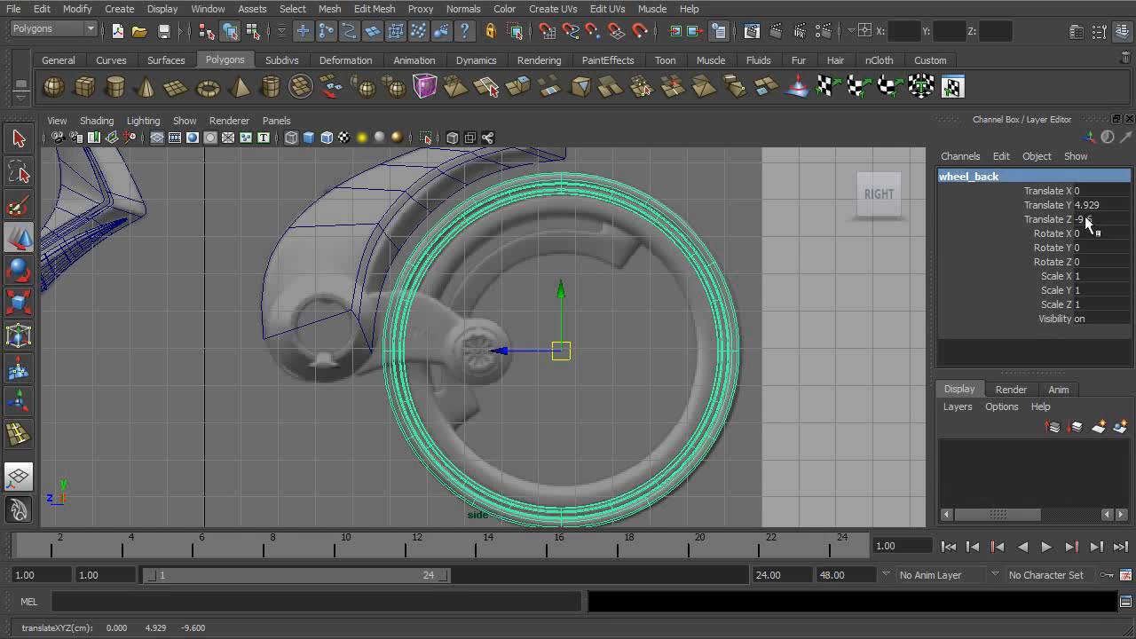
- Reset the wheel_back group's Translate Y and Translate Z to 0
{"action": "left_click_drag", "start_coordinate": [1097, 205], "coordinate": [1098, 222]}
{"action": "type", "text": "0"}
{"action": "key", "text": "Return"}
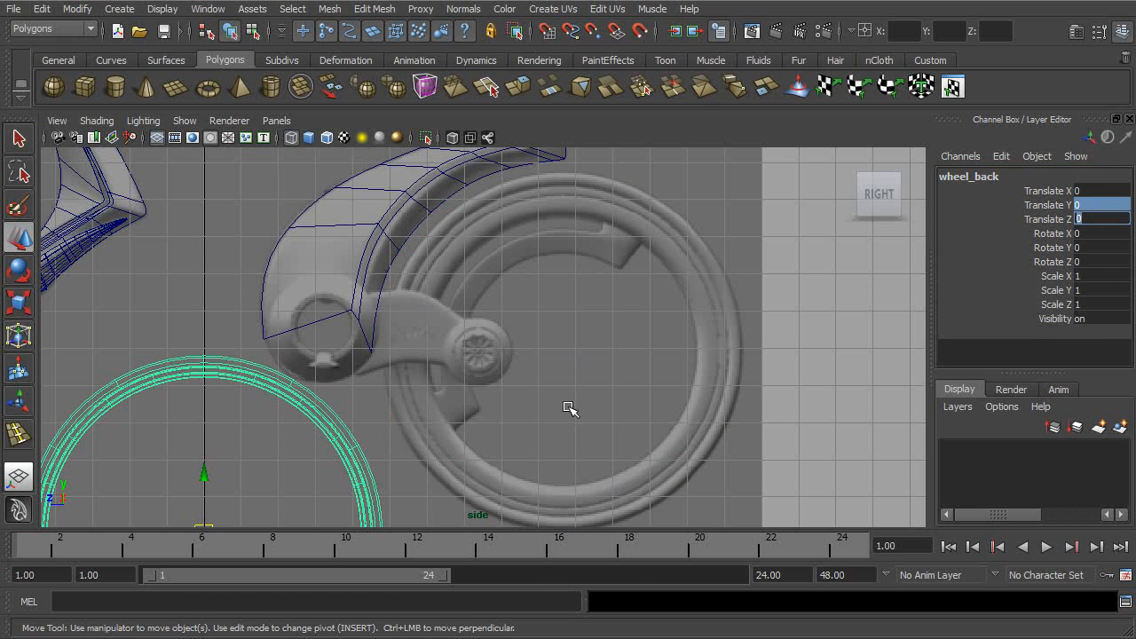
- Create a polygon pipe at the origin and set its Rotate Z to 90
{"action": "middle_click_drag", "start_coordinate": [568, 409], "coordinate": [722, 325], "text": "alt"}
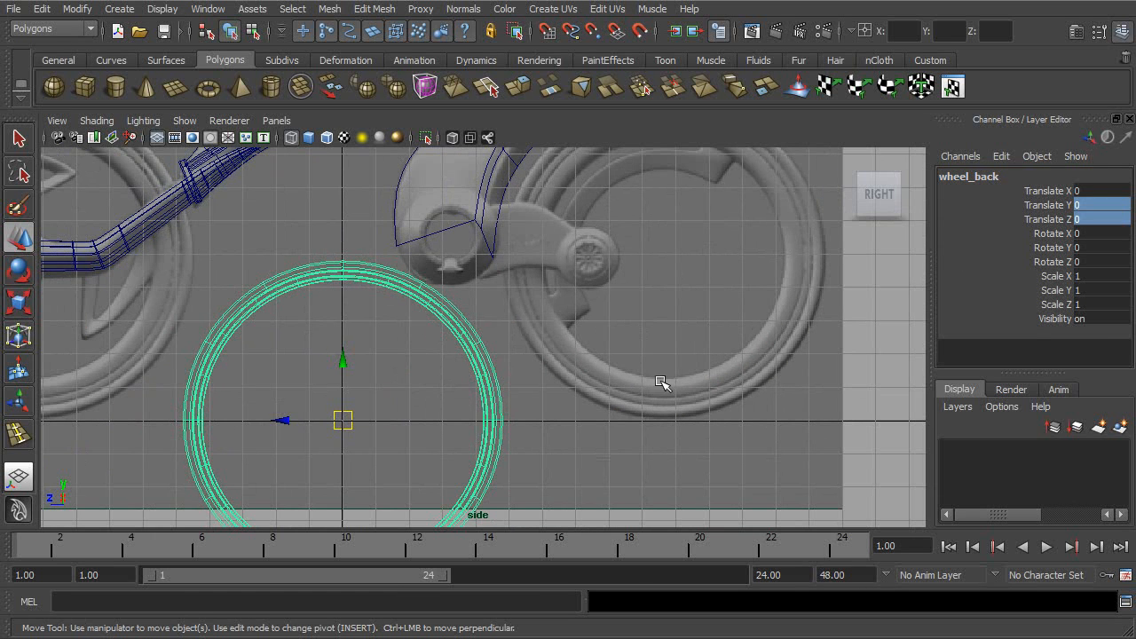
{"action": "left_click", "coordinate": [304, 287]}
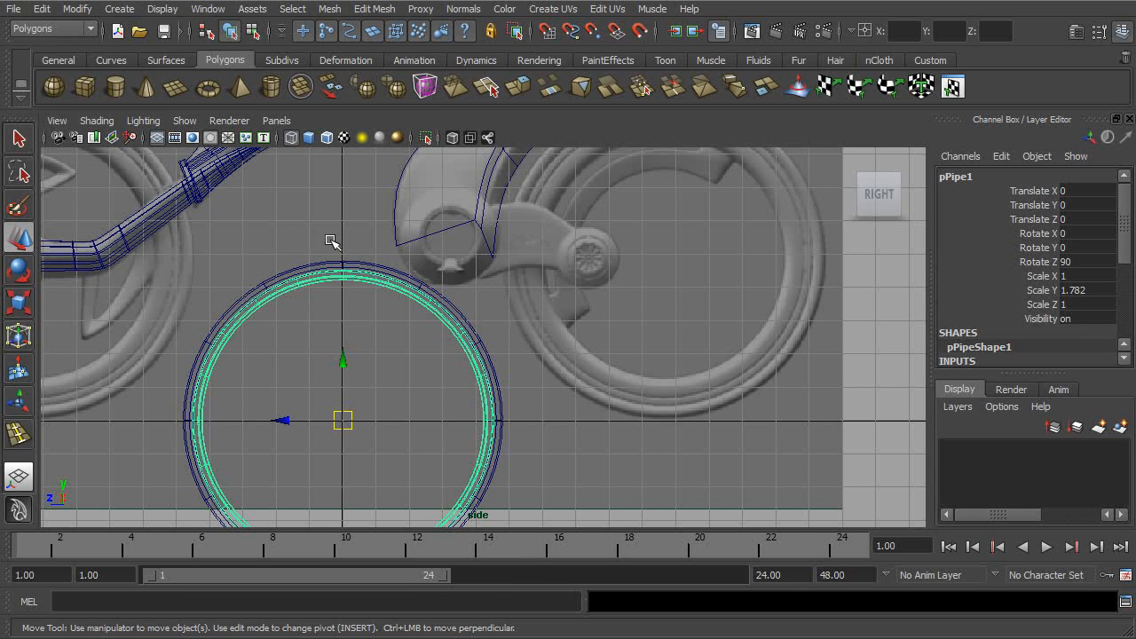
{"action": "left_click", "coordinate": [124, 10]}
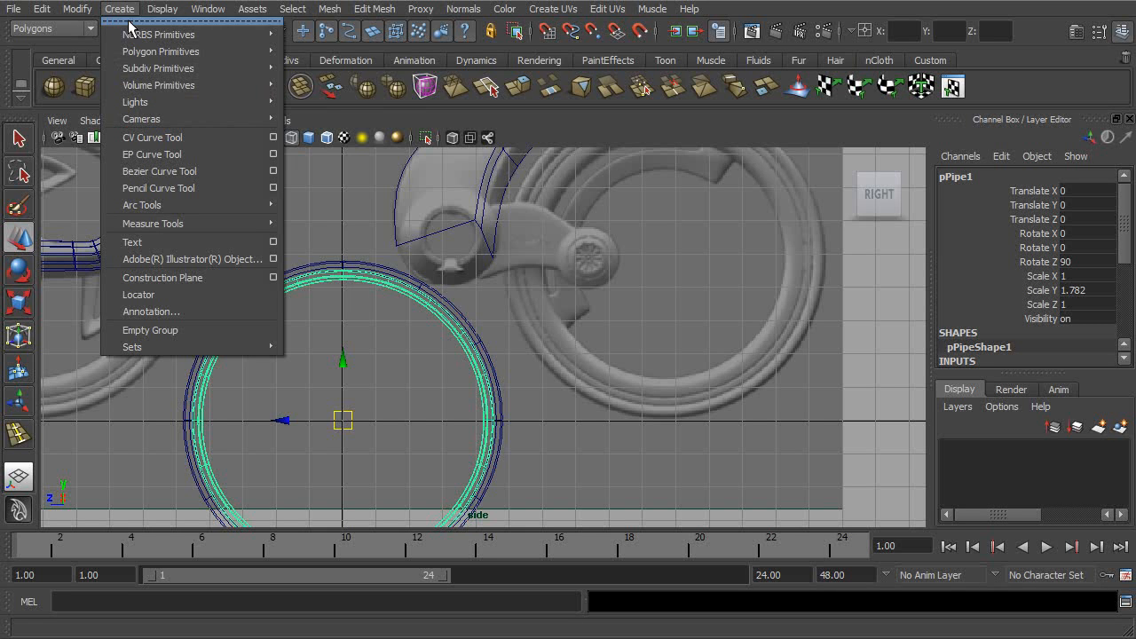
{"action": "mouse_move", "coordinate": [213, 69]}
{"action": "mouse_move", "coordinate": [244, 51]}
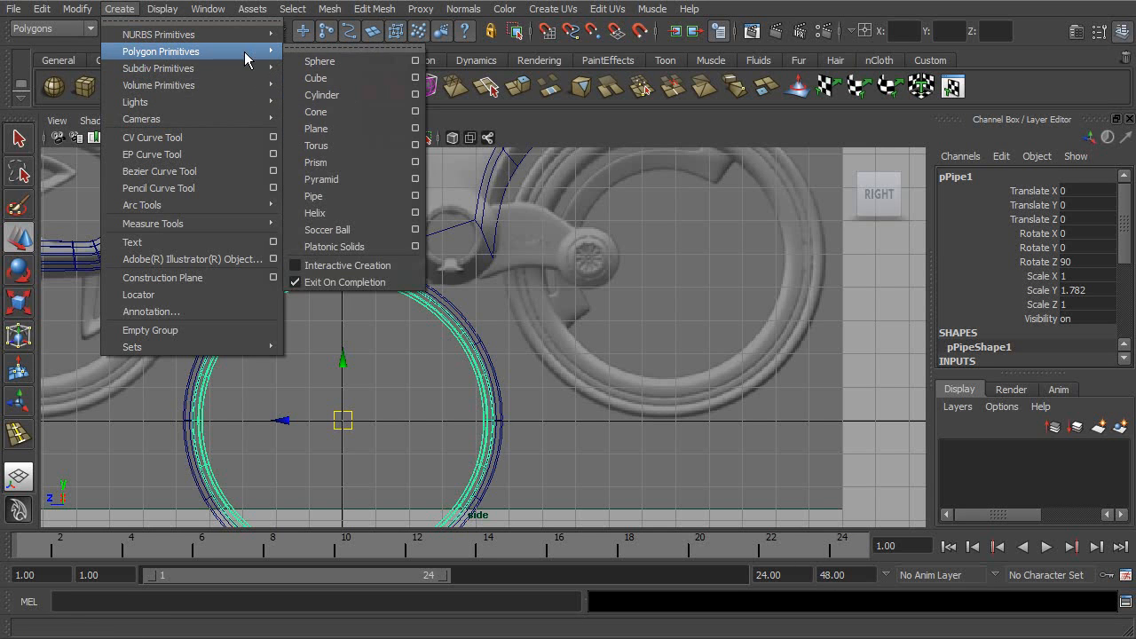
{"action": "left_click", "coordinate": [320, 197]}
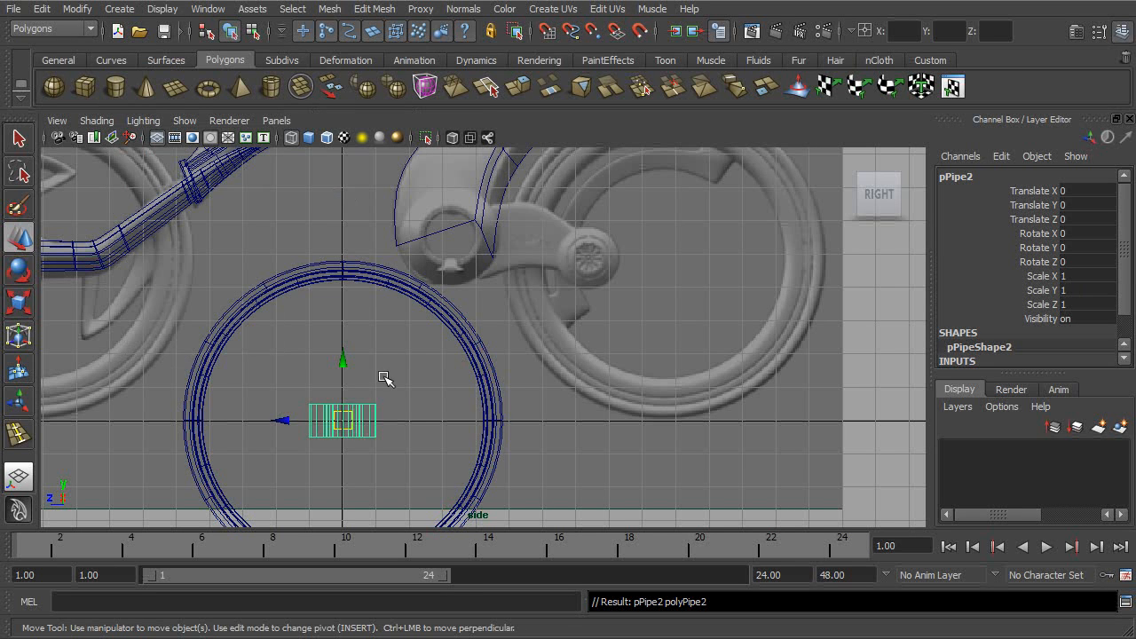
{"action": "key", "text": "e"}
{"action": "left_click_drag", "start_coordinate": [342, 377], "coordinate": [417, 467]}
{"action": "double_click", "coordinate": [1087, 260]}
{"action": "type", "text": "90"}
{"action": "key", "text": "Return"}
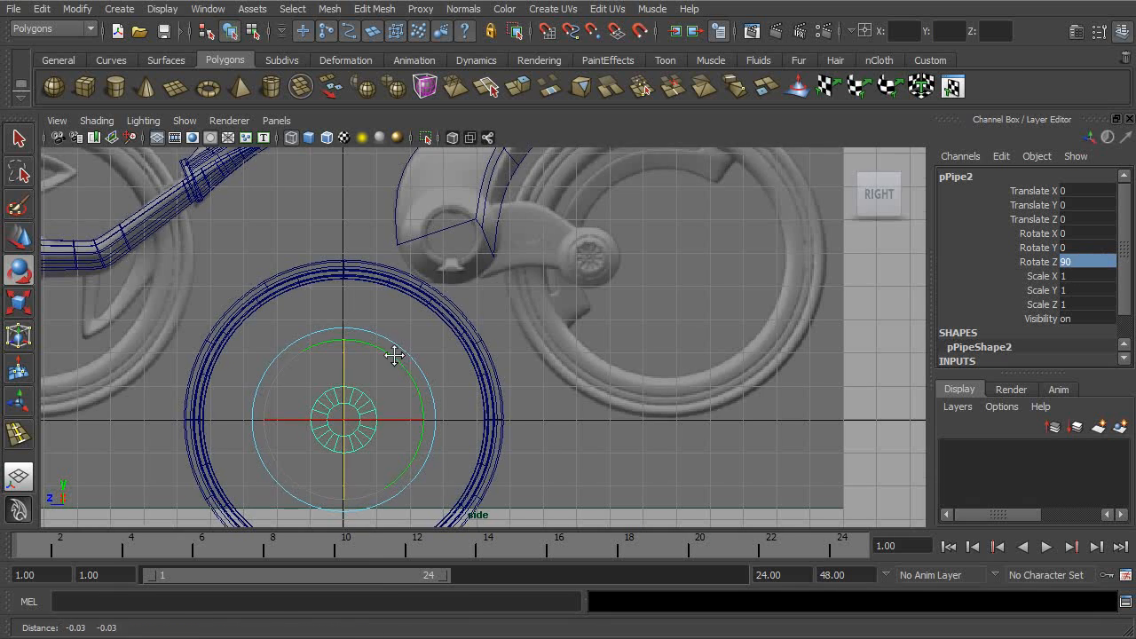
- Set the new pipe's radius to 4.4 so its outer edge meets the inside of the rim
{"action": "key", "text": "f"}
{"action": "scroll", "coordinate": [1034, 288], "scroll_direction": "down", "scroll_amount": 2}
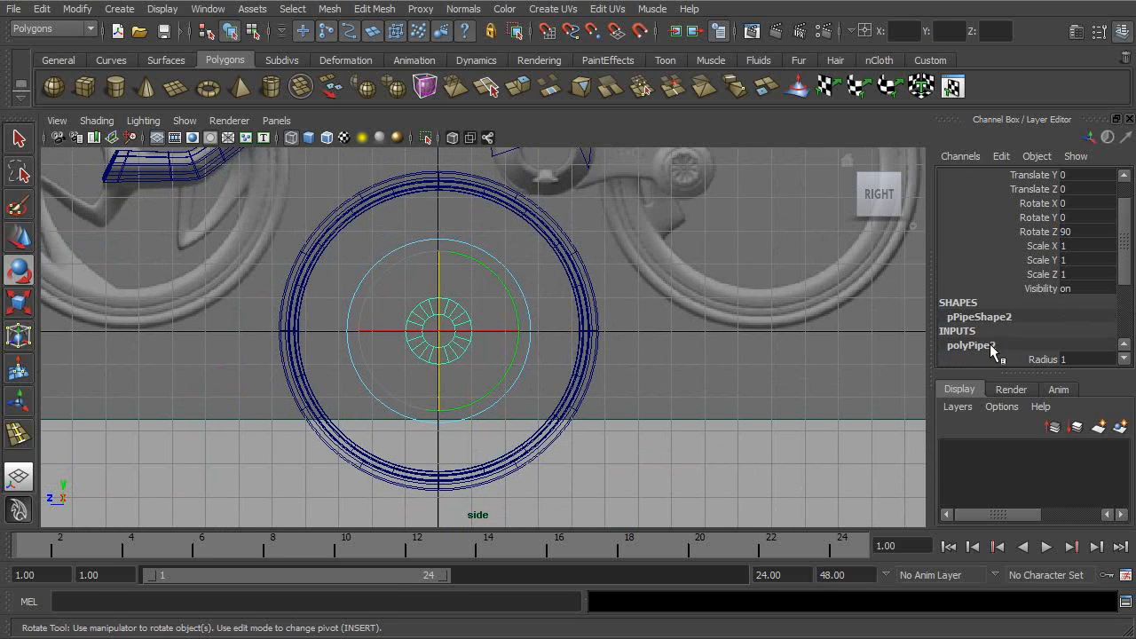
{"action": "left_click_drag", "start_coordinate": [1128, 273], "coordinate": [1111, 310]}
{"action": "left_click", "coordinate": [1042, 275]}
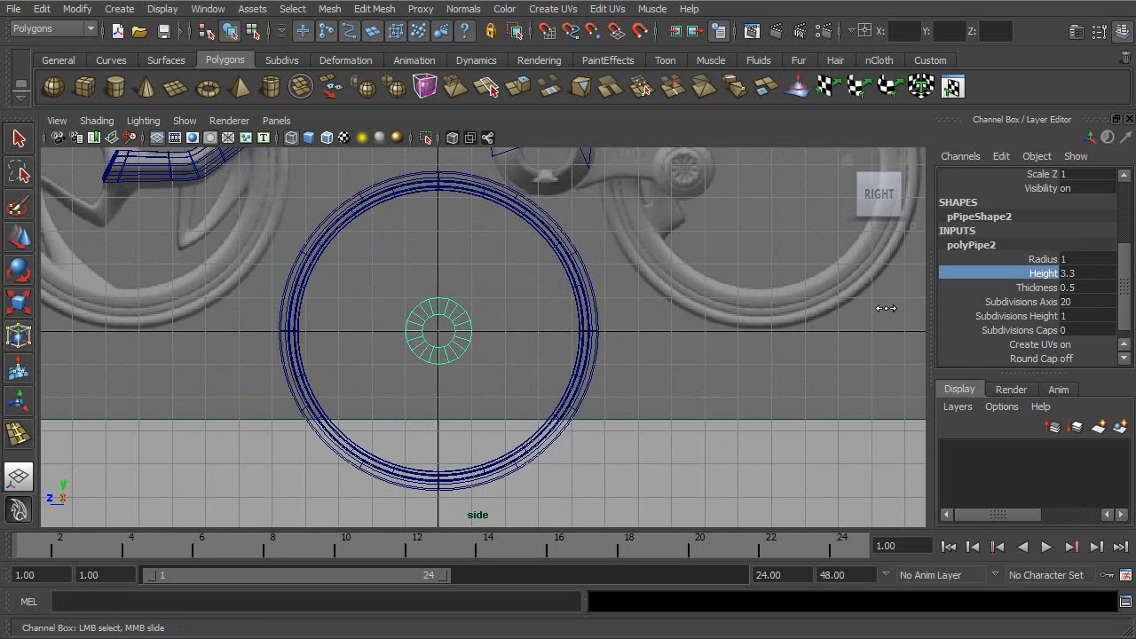
{"action": "left_click", "coordinate": [1044, 258]}
{"action": "middle_click_drag", "start_coordinate": [821, 313], "coordinate": [855, 315]}
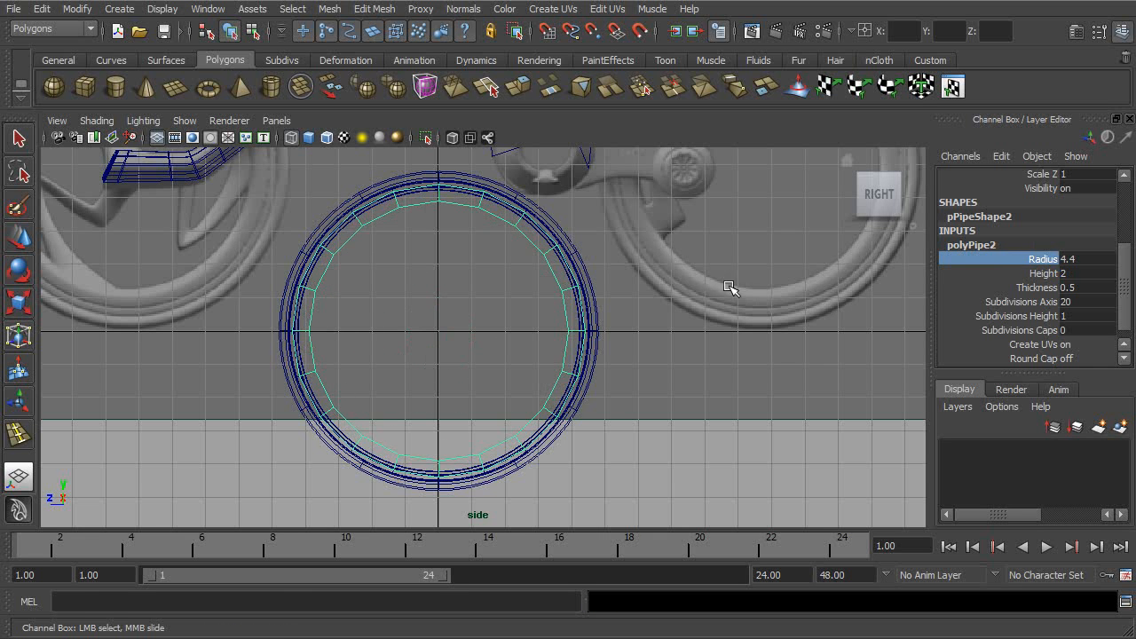
{"action": "middle_click_drag", "start_coordinate": [699, 317], "coordinate": [666, 407], "text": "alt"}
{"action": "right_click_drag", "start_coordinate": [666, 407], "coordinate": [773, 391], "text": "alt"}
{"action": "middle_click_drag", "start_coordinate": [635, 364], "coordinate": [672, 409], "text": "alt"}
{"action": "right_click_drag", "start_coordinate": [672, 408], "coordinate": [792, 407], "text": "alt"}
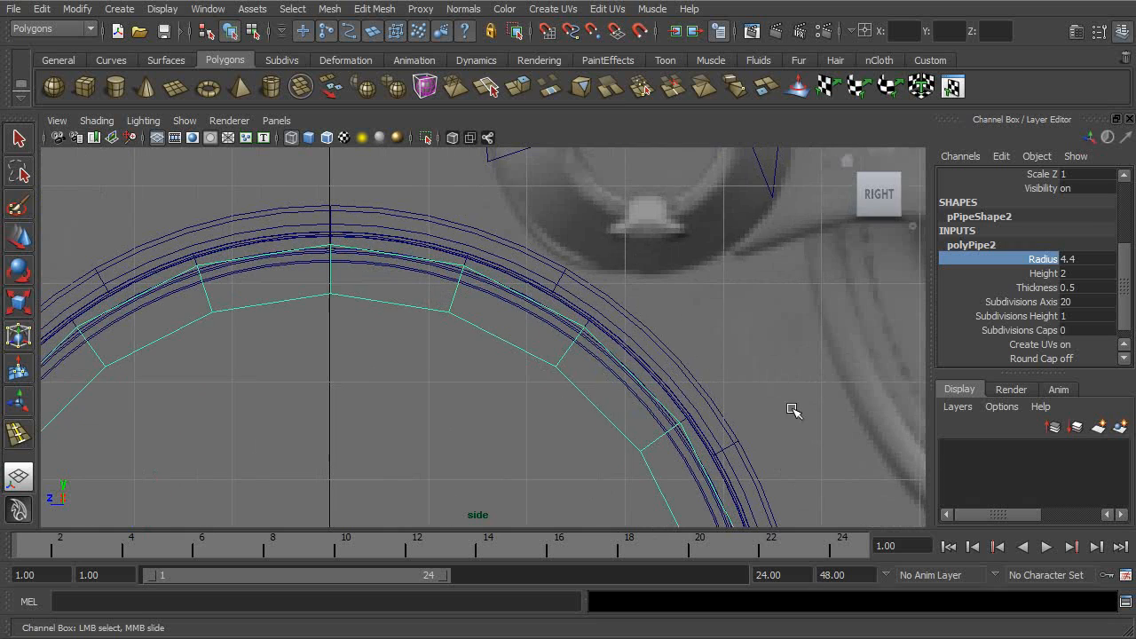
{"action": "middle_click_drag", "start_coordinate": [713, 284], "coordinate": [697, 285]}
{"action": "middle_click_drag", "start_coordinate": [615, 286], "coordinate": [630, 288]}
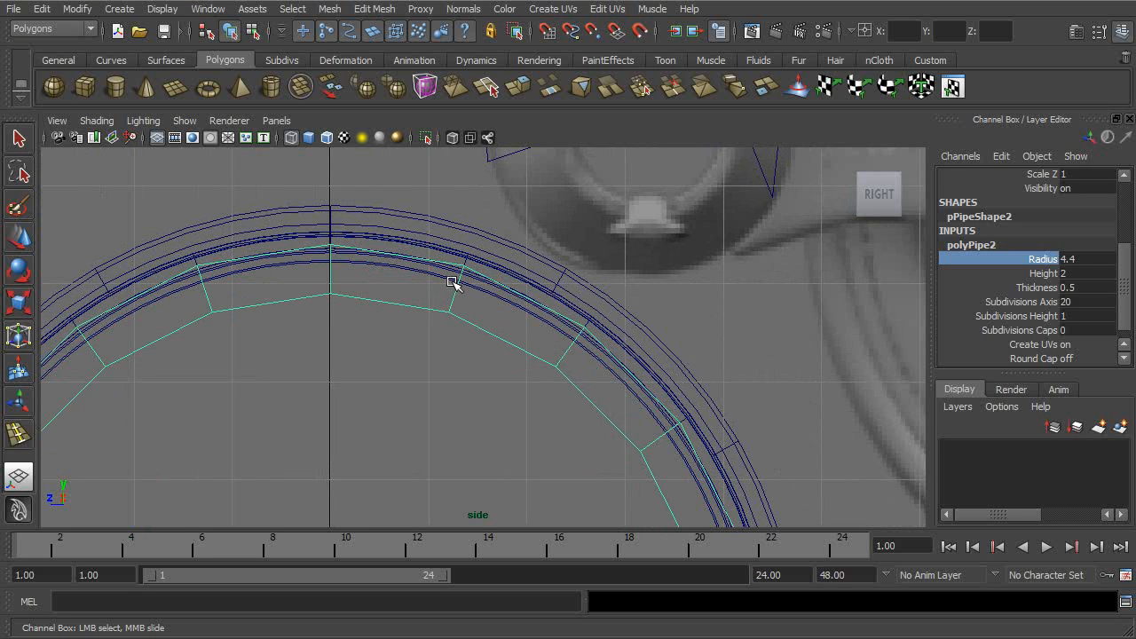
{"action": "right_click_drag", "start_coordinate": [786, 324], "coordinate": [625, 303], "text": "alt"}
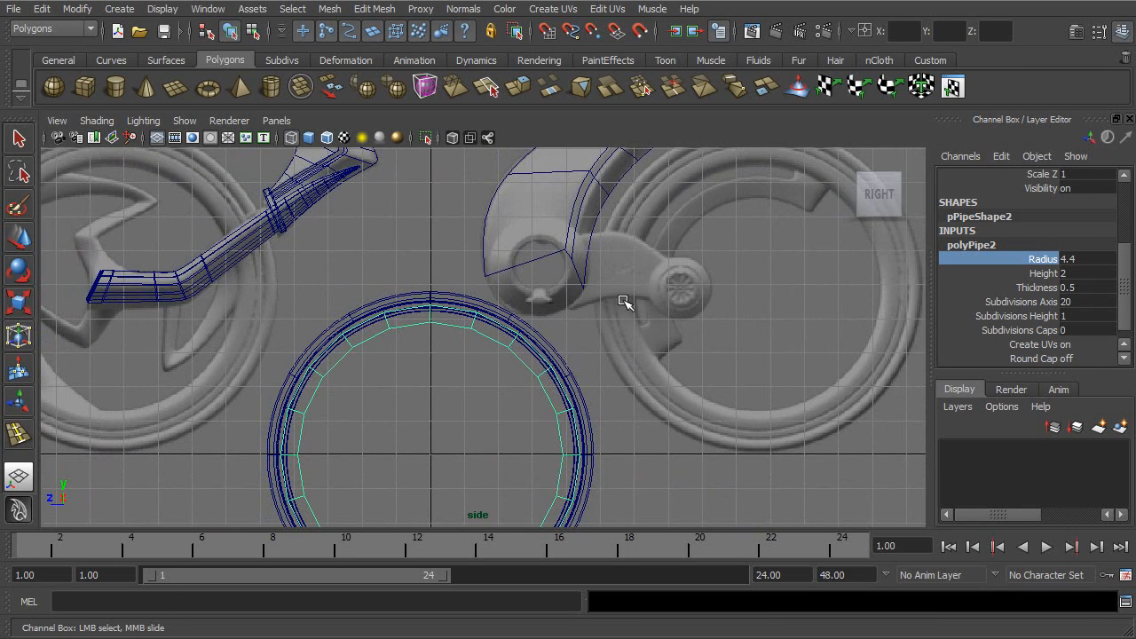
- Set the new pipe's thickness to 0.6, keeping its height at 2
{"action": "left_click", "coordinate": [1045, 275]}
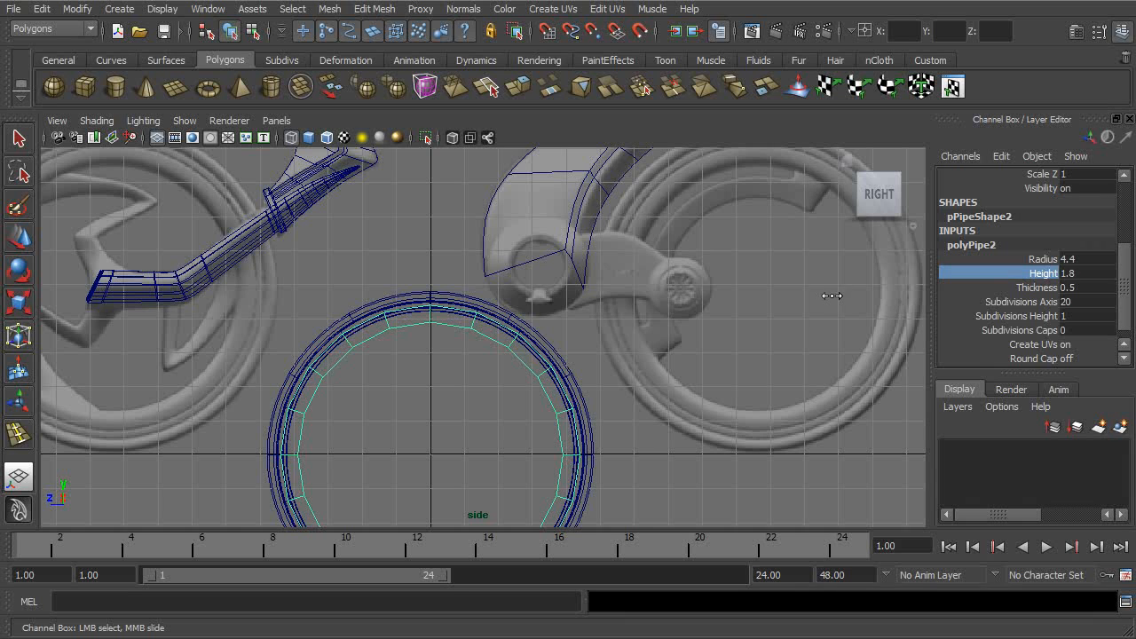
{"action": "key", "text": "ctrl+z"}
{"action": "middle_click_drag", "start_coordinate": [826, 308], "coordinate": [830, 311]}
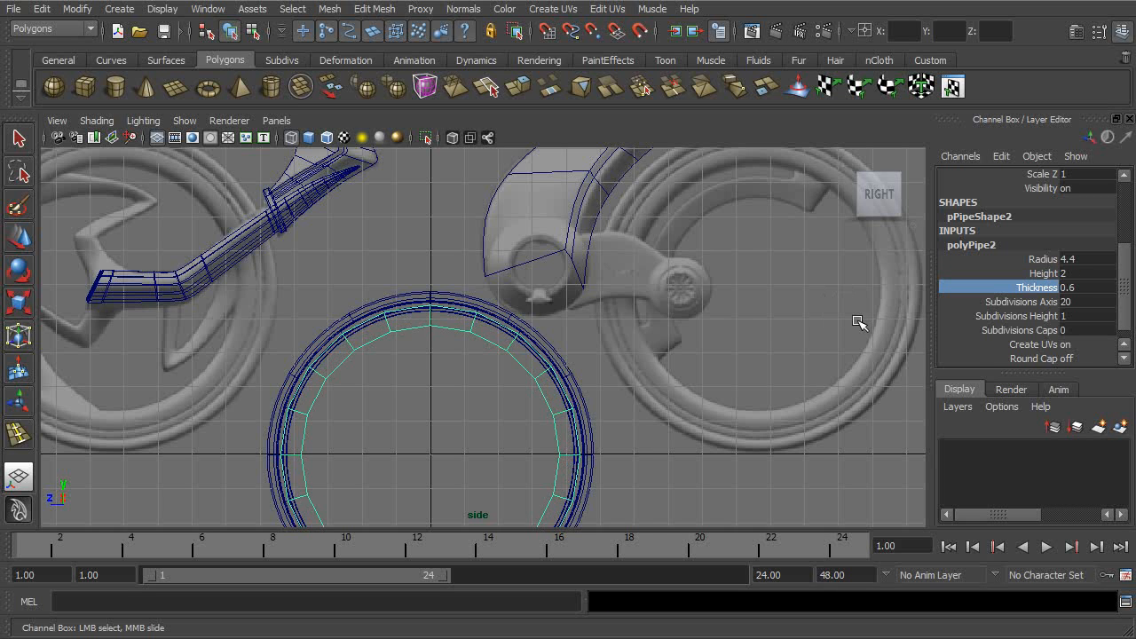
- Examine the pipe against the rim and tyre in the perspective view, with smooth preview on and off
{"action": "key", "text": "space"}
{"action": "key", "text": "space"}
{"action": "left_click_drag", "start_coordinate": [771, 277], "coordinate": [615, 293], "text": "alt"}
{"action": "right_click_drag", "start_coordinate": [532, 338], "coordinate": [609, 353], "text": "alt"}
{"action": "left_click_drag", "start_coordinate": [610, 353], "coordinate": [624, 353], "text": "alt"}
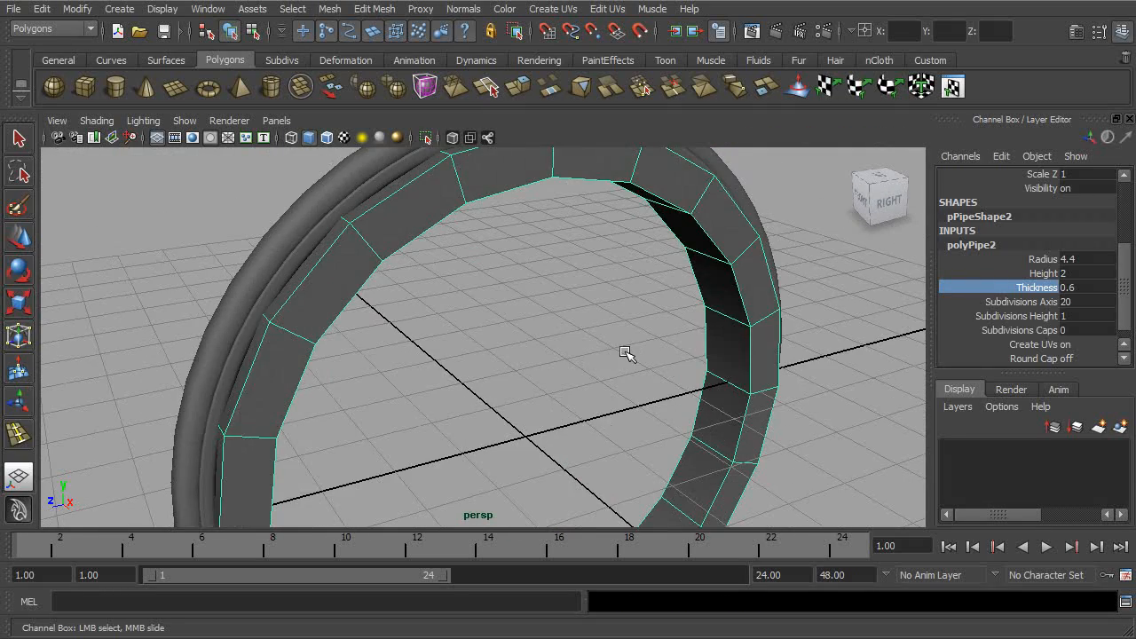
{"action": "key", "text": "3"}
{"action": "middle_click_drag", "start_coordinate": [625, 353], "coordinate": [603, 370], "text": "alt"}
{"action": "left_click_drag", "start_coordinate": [604, 370], "coordinate": [568, 377], "text": "alt"}
{"action": "right_click_drag", "start_coordinate": [568, 376], "coordinate": [619, 309], "text": "alt"}
{"action": "middle_click_drag", "start_coordinate": [620, 309], "coordinate": [604, 335], "text": "alt"}
{"action": "key", "text": "1"}
{"action": "left_click_drag", "start_coordinate": [672, 279], "coordinate": [568, 284], "text": "alt"}
{"action": "middle_click_drag", "start_coordinate": [568, 284], "coordinate": [626, 302], "text": "alt"}
{"action": "left_click_drag", "start_coordinate": [654, 241], "coordinate": [621, 237], "text": "alt"}
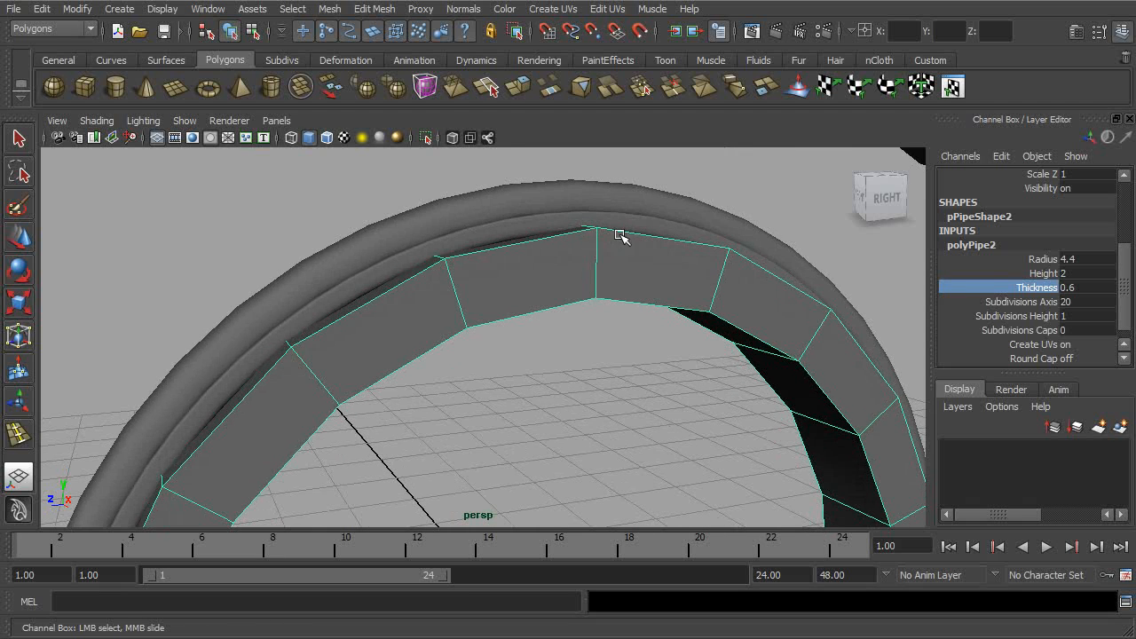
- Try setting the pipe's Subdivisions Height to 2, then undo the change
{"action": "left_click", "coordinate": [1017, 317]}
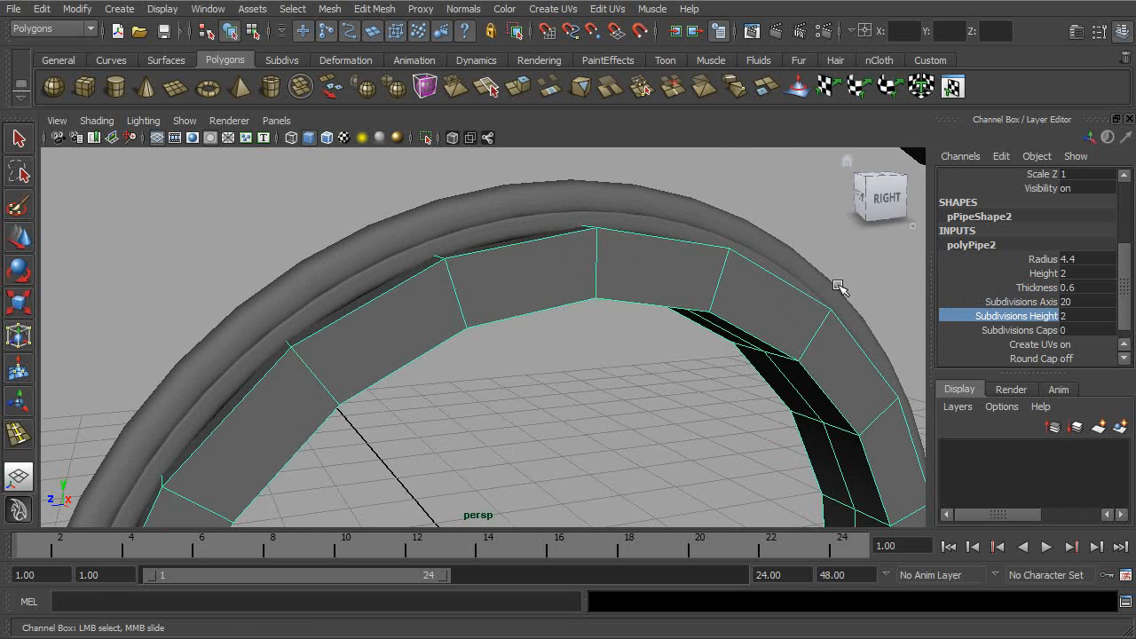
{"action": "left_click_drag", "start_coordinate": [862, 329], "coordinate": [797, 325], "text": "alt"}
{"action": "key", "text": "ctrl+z"}
- Set the pipe's Subdivisions Caps to 2
{"action": "left_click", "coordinate": [1018, 331]}
{"action": "left_click_drag", "start_coordinate": [906, 313], "coordinate": [786, 314], "text": "alt"}
{"action": "middle_click_drag", "start_coordinate": [792, 313], "coordinate": [800, 313]}
{"action": "left_click_drag", "start_coordinate": [800, 313], "coordinate": [632, 295], "text": "alt"}
{"action": "left_click_drag", "start_coordinate": [721, 306], "coordinate": [413, 213], "text": "alt"}
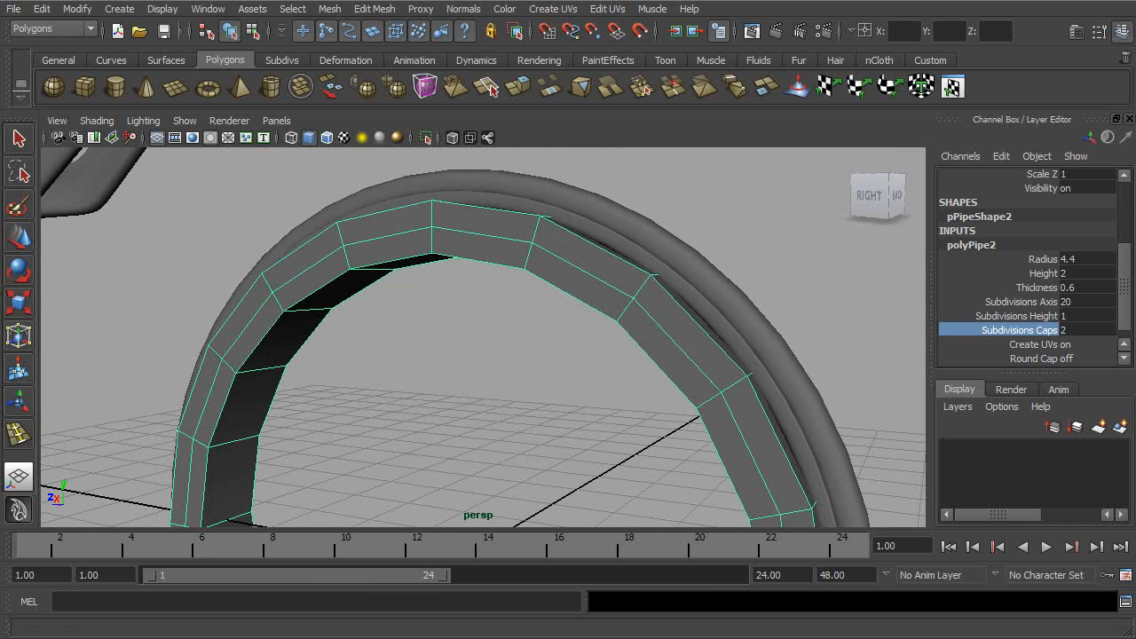
- Select the middle edge loops on the pipe's side faces and scale them to reshape both sides
{"action": "left_click", "coordinate": [19, 140]}
{"action": "right_click_drag", "start_coordinate": [484, 238], "coordinate": [481, 223]}
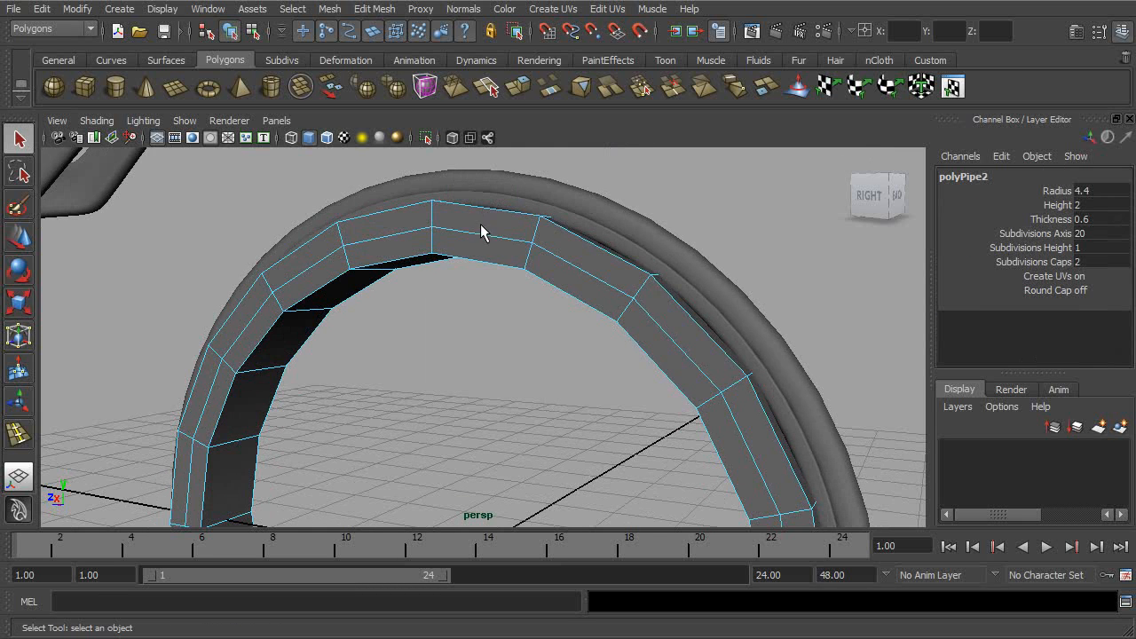
{"action": "double_click", "coordinate": [480, 239]}
{"action": "left_click_drag", "start_coordinate": [541, 254], "coordinate": [569, 251], "text": "alt"}
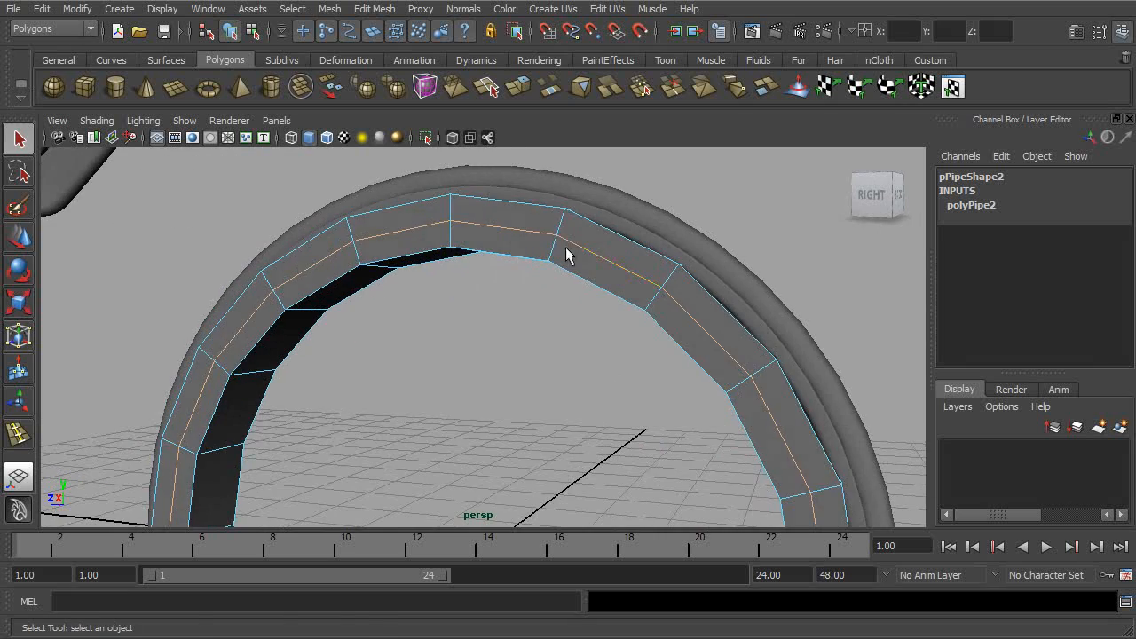
{"action": "key", "text": "r"}
{"action": "middle_click_drag", "start_coordinate": [530, 315], "coordinate": [558, 246], "text": "alt"}
{"action": "left_click_drag", "start_coordinate": [558, 246], "coordinate": [551, 275], "text": "alt"}
{"action": "left_click_drag", "start_coordinate": [479, 512], "coordinate": [407, 329]}
{"action": "middle_click_drag", "start_coordinate": [407, 328], "coordinate": [567, 401], "text": "alt"}
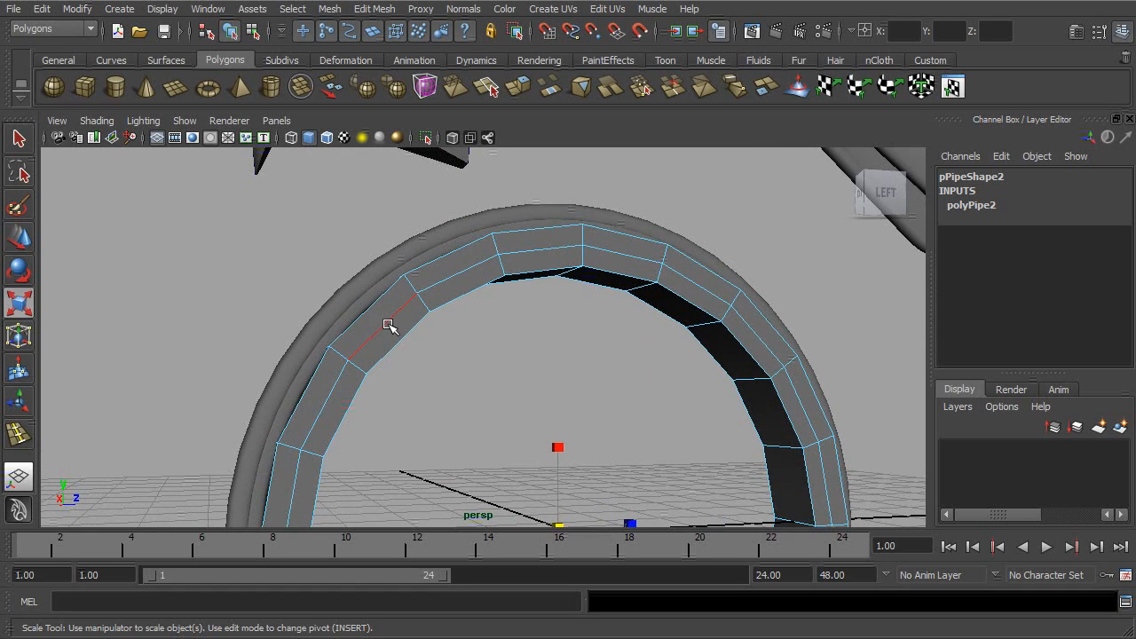
{"action": "left_click_drag", "start_coordinate": [522, 335], "coordinate": [599, 355], "text": "alt"}
{"action": "right_click_drag", "start_coordinate": [598, 355], "coordinate": [786, 355], "text": "alt"}
{"action": "left_click_drag", "start_coordinate": [787, 355], "coordinate": [755, 400], "text": "alt"}
{"action": "left_click_drag", "start_coordinate": [666, 440], "coordinate": [697, 432]}
{"action": "left_click_drag", "start_coordinate": [484, 336], "coordinate": [688, 305], "text": "alt"}
{"action": "right_click_drag", "start_coordinate": [688, 305], "coordinate": [613, 307], "text": "alt"}
- Return to object selection and narrow the inner pipe to about 0.448 in Scale Y, checking it with smooth preview
{"action": "left_click", "coordinate": [254, 33]}
{"action": "left_click", "coordinate": [230, 33]}
{"action": "left_click_drag", "start_coordinate": [448, 177], "coordinate": [648, 335], "text": "alt"}
{"action": "left_click", "coordinate": [777, 280]}
{"action": "left_click_drag", "start_coordinate": [777, 280], "coordinate": [680, 374], "text": "alt"}
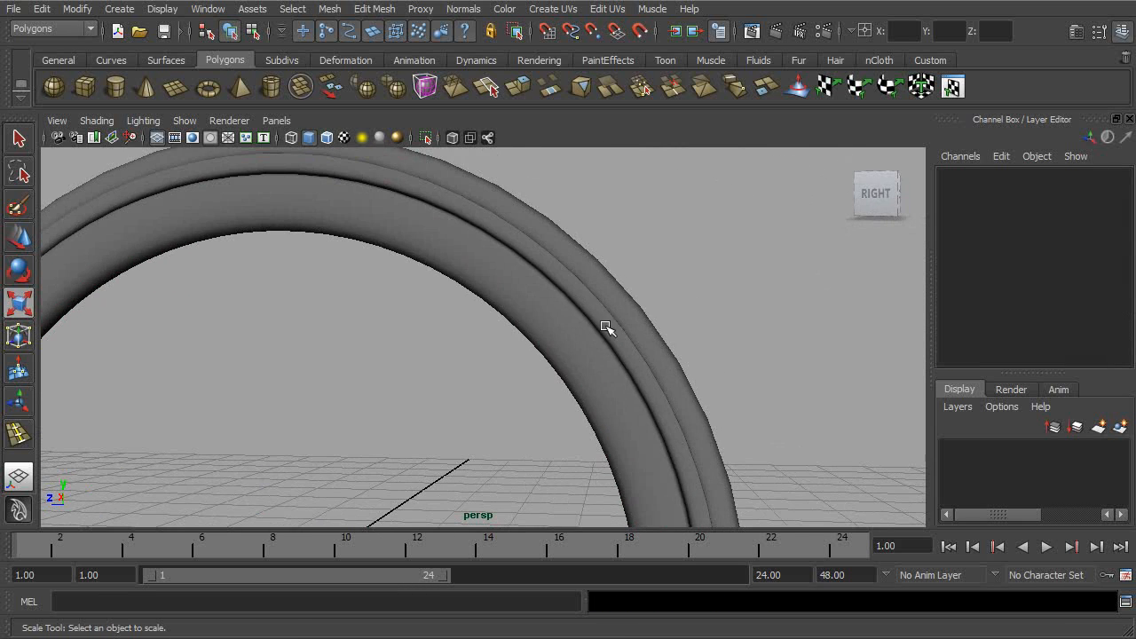
{"action": "right_click_drag", "start_coordinate": [605, 327], "coordinate": [858, 368], "text": "alt"}
{"action": "middle_click_drag", "start_coordinate": [858, 367], "coordinate": [613, 401], "text": "alt"}
{"action": "left_click_drag", "start_coordinate": [614, 400], "coordinate": [633, 413], "text": "alt"}
{"action": "left_click", "coordinate": [588, 411]}
{"action": "left_click", "coordinate": [620, 416]}
{"action": "right_click_drag", "start_coordinate": [717, 440], "coordinate": [681, 431], "text": "alt"}
{"action": "key", "text": "1"}
- Isolate the selected inner pipe in the perspective view
{"action": "left_click_drag", "start_coordinate": [665, 418], "coordinate": [591, 423], "text": "alt"}
{"action": "right_click_drag", "start_coordinate": [591, 424], "coordinate": [474, 382], "text": "alt"}
{"action": "left_click_drag", "start_coordinate": [474, 381], "coordinate": [479, 383], "text": "alt"}
{"action": "left_click", "coordinate": [184, 120]}
{"action": "mouse_move", "coordinate": [241, 145]}
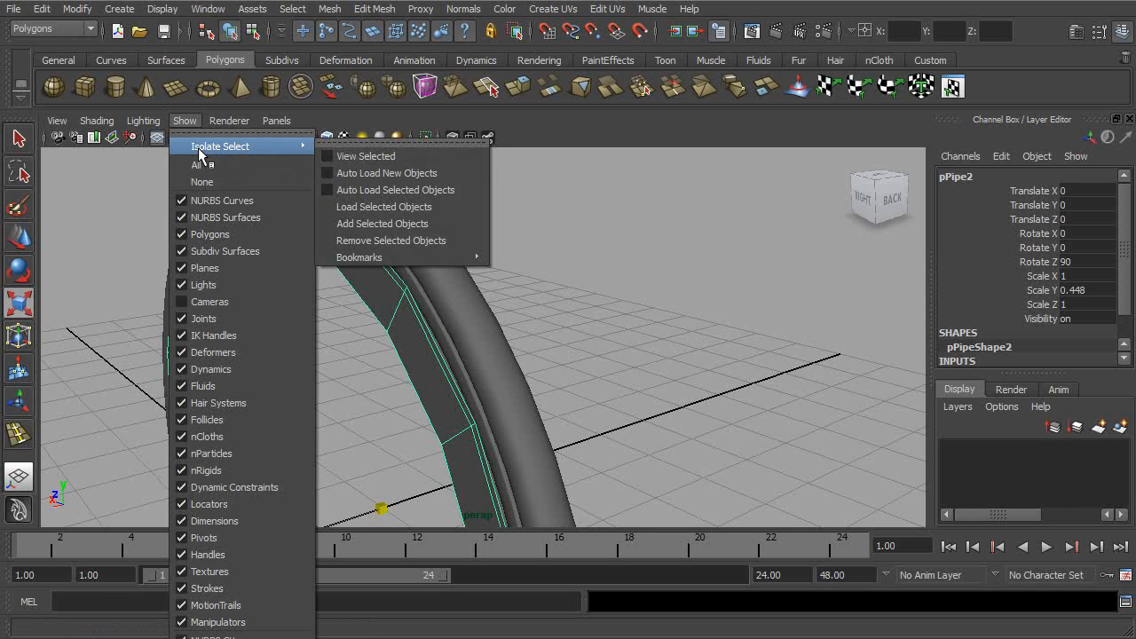
{"action": "left_click", "coordinate": [373, 155]}
{"action": "left_click_drag", "start_coordinate": [417, 257], "coordinate": [428, 168], "text": "alt"}
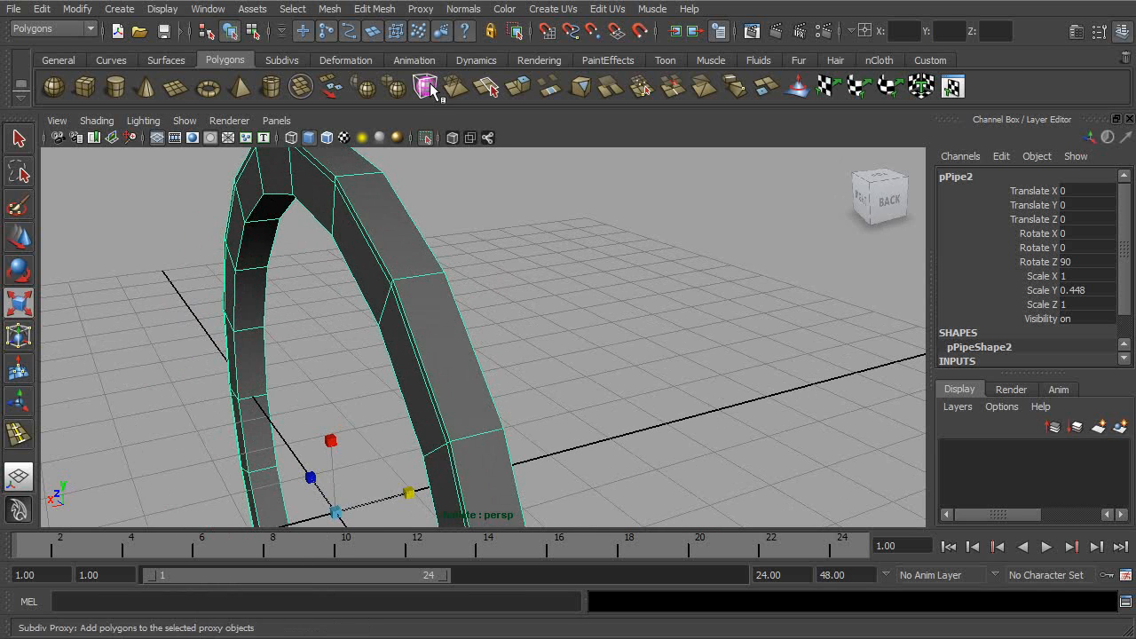
- Insert two evenly spaced edge loops around the pipe's outer face using the Insert Edge Loop Tool's multiple edge loops option
{"action": "left_click", "coordinate": [375, 9]}
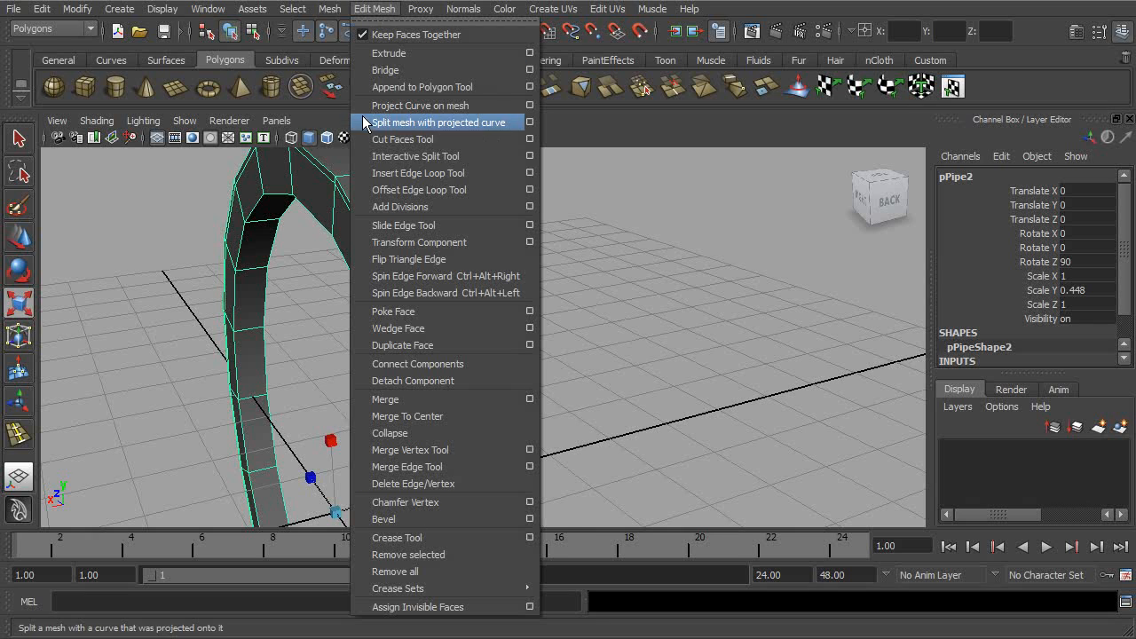
{"action": "mouse_move", "coordinate": [334, 9]}
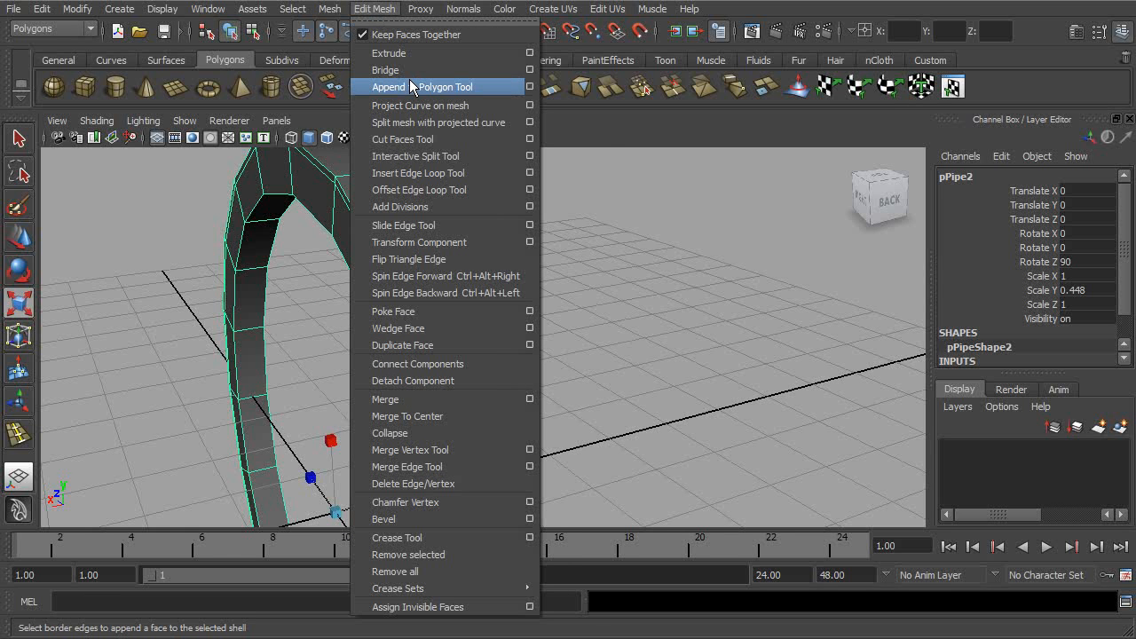
{"action": "left_click", "coordinate": [530, 174]}
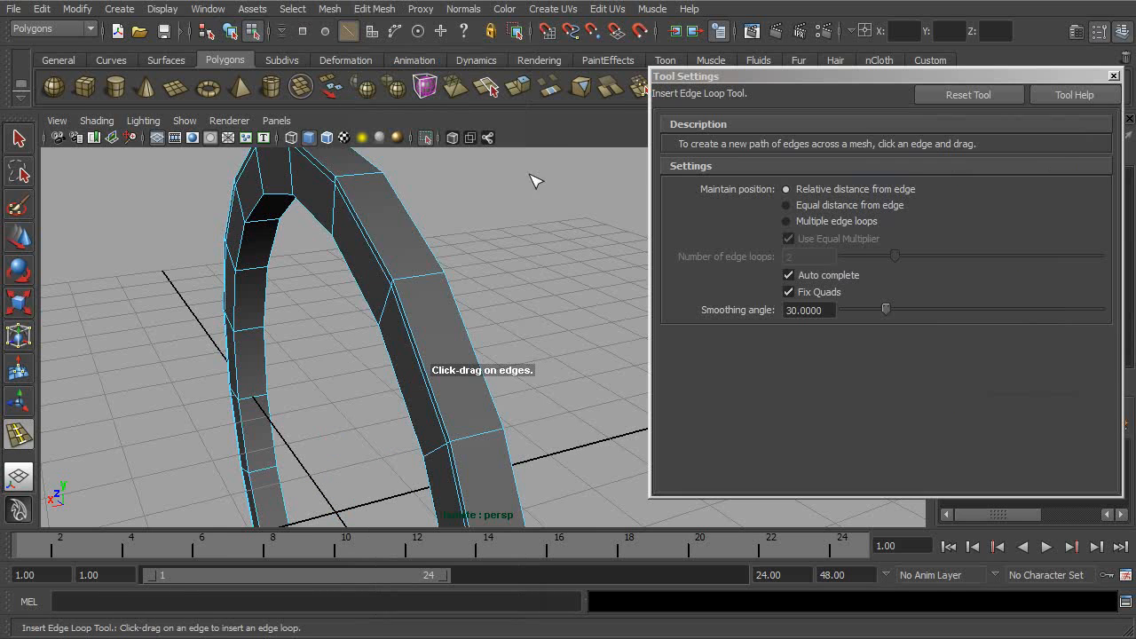
{"action": "left_click", "coordinate": [815, 221]}
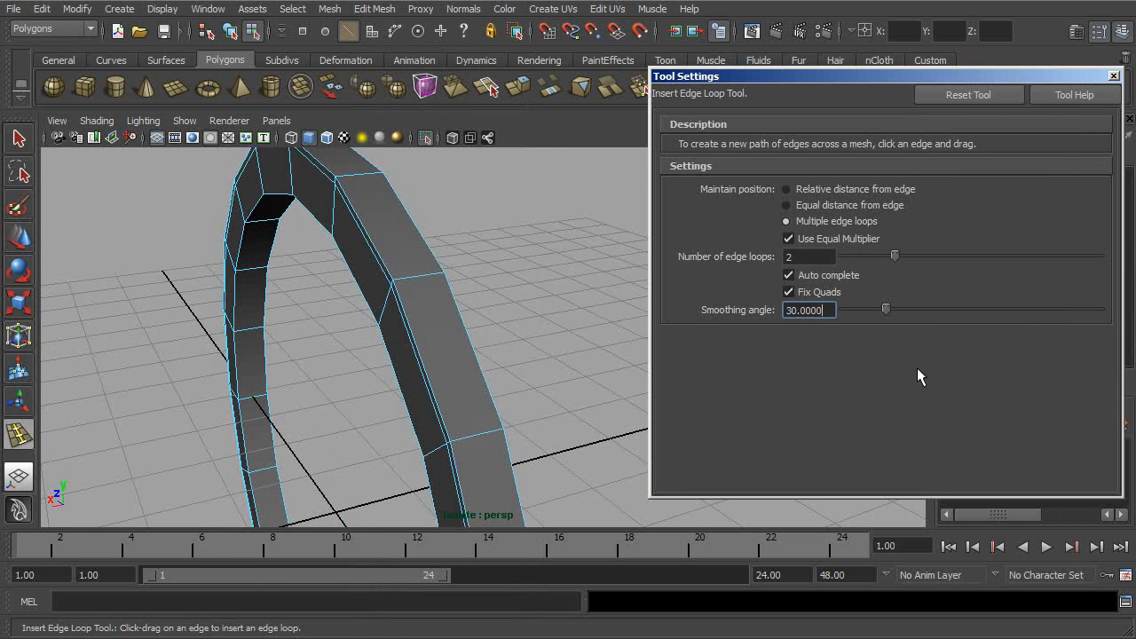
{"action": "left_click", "coordinate": [404, 291]}
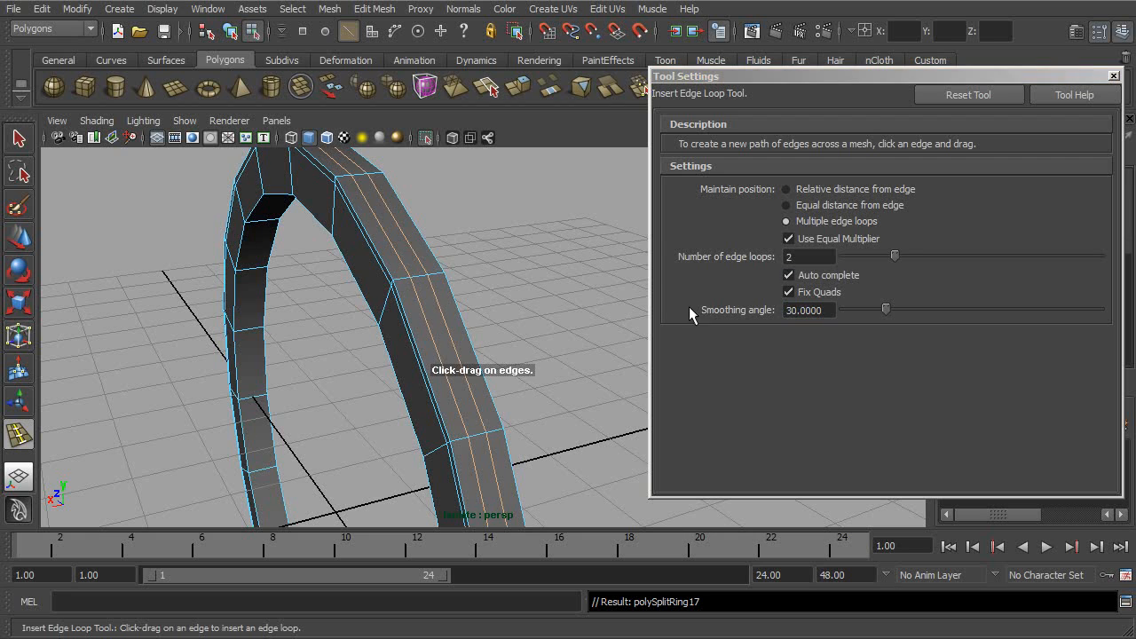
{"action": "left_click", "coordinate": [1113, 76]}
- Scale the two new edge loops across the pipe's width to adjust the spacing between them
{"action": "left_click_drag", "start_coordinate": [835, 246], "coordinate": [553, 292], "text": "alt"}
{"action": "key", "text": "r"}
{"action": "left_click_drag", "start_coordinate": [372, 401], "coordinate": [371, 401]}
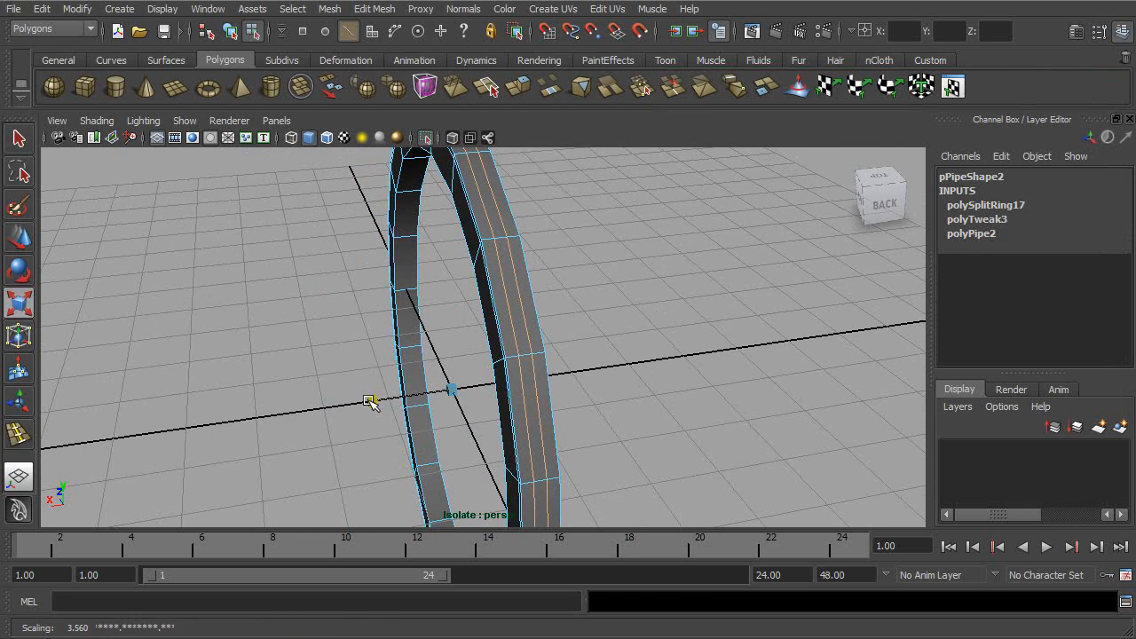
- Select the middle ring of faces on the pipe's outer side and extrude it inward to form a groove
{"action": "right_click_drag", "start_coordinate": [525, 329], "coordinate": [527, 370]}
{"action": "left_click", "coordinate": [525, 337]}
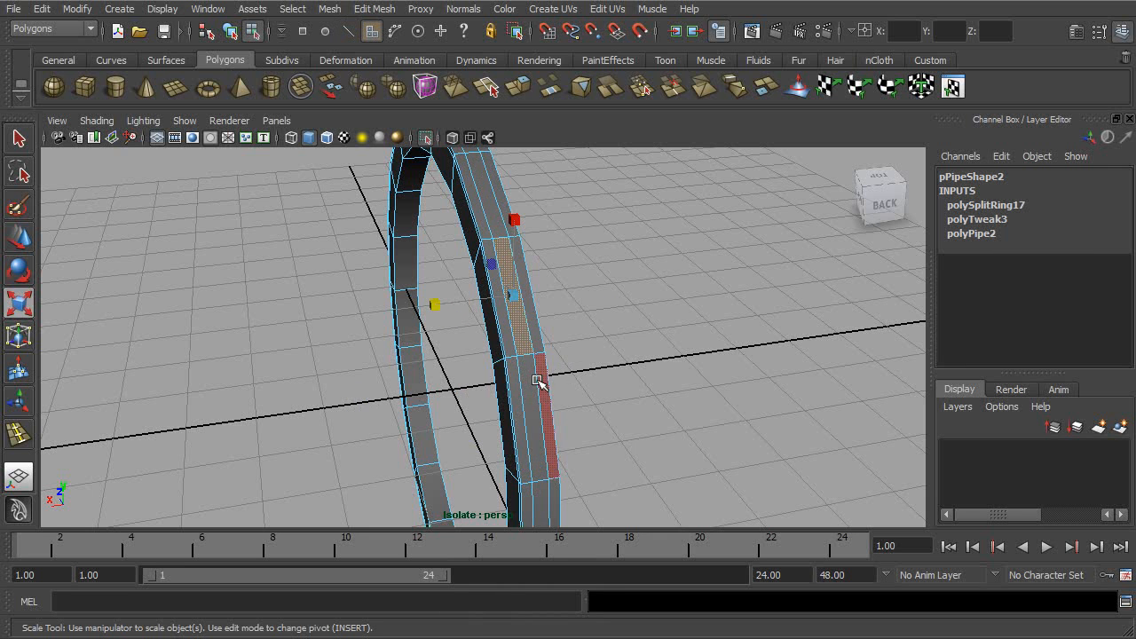
{"action": "double_click", "coordinate": [527, 380], "text": "shift"}
{"action": "left_click_drag", "start_coordinate": [527, 380], "coordinate": [617, 307], "text": "alt"}
{"action": "middle_click_drag", "start_coordinate": [617, 307], "coordinate": [621, 337], "text": "alt"}
{"action": "right_click_drag", "start_coordinate": [621, 342], "coordinate": [715, 373], "text": "alt"}
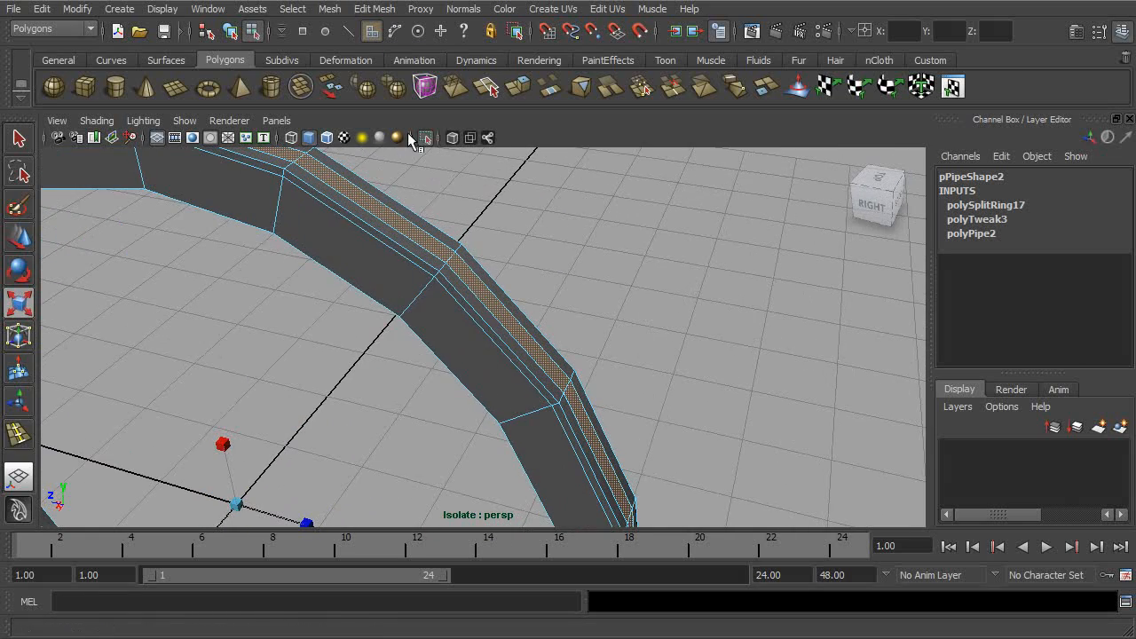
{"action": "left_click", "coordinate": [522, 88]}
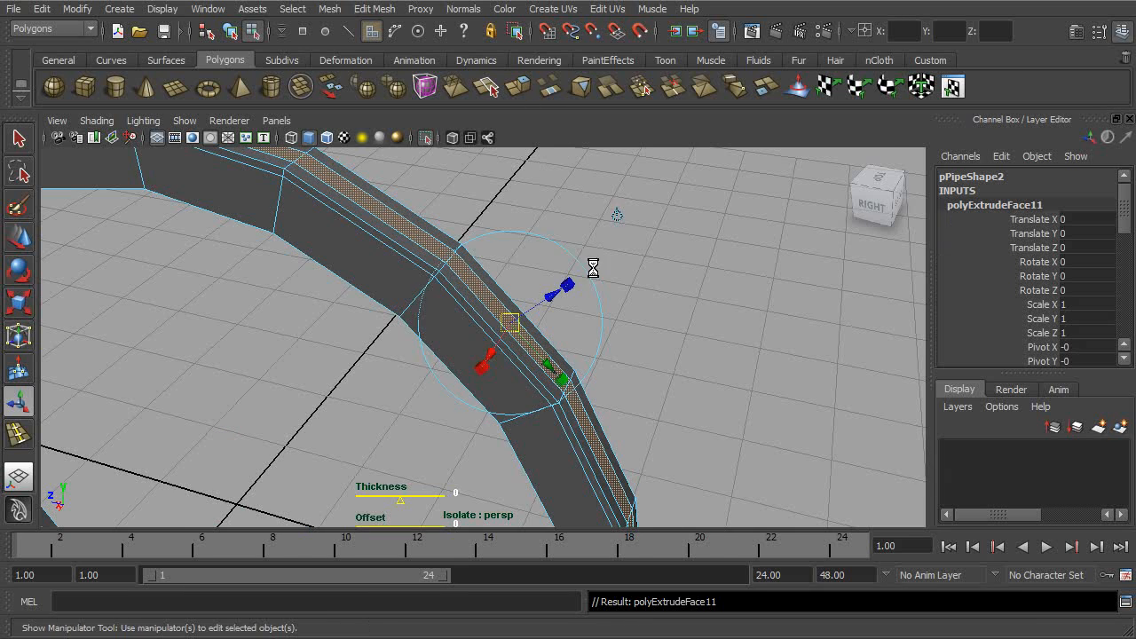
{"action": "left_click_drag", "start_coordinate": [594, 266], "coordinate": [563, 279], "text": "alt"}
{"action": "right_click_drag", "start_coordinate": [564, 281], "coordinate": [683, 295], "text": "alt"}
{"action": "left_click_drag", "start_coordinate": [551, 308], "coordinate": [532, 321]}
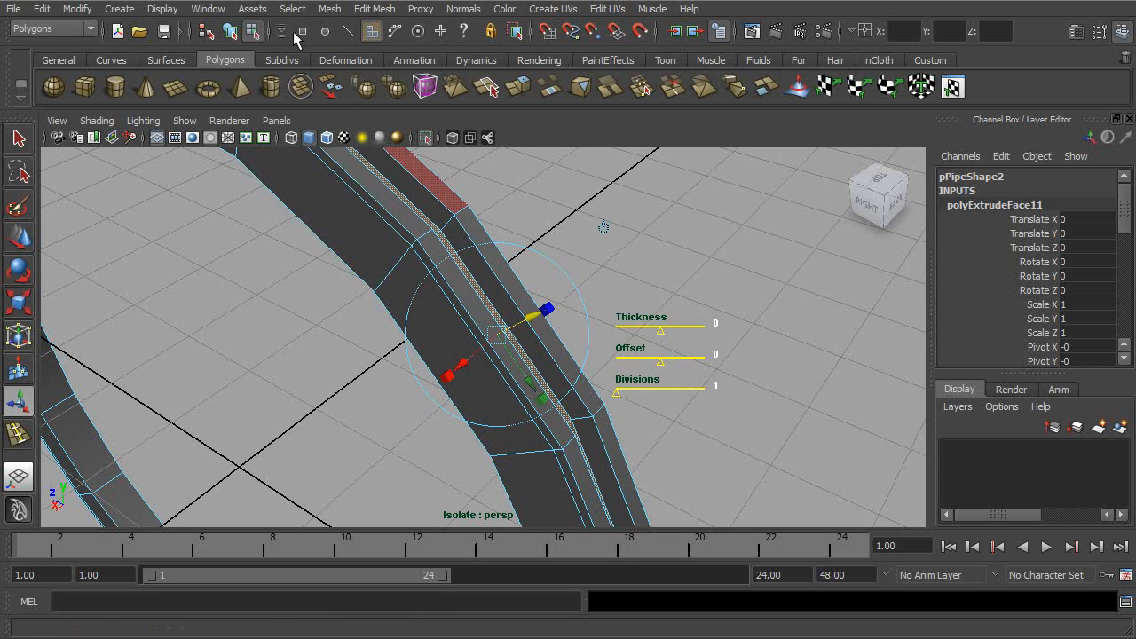
- Turn on smooth preview for the grooved pipe in object mode and turn off isolation in the perspective view
{"action": "left_click", "coordinate": [230, 34]}
{"action": "left_click_drag", "start_coordinate": [432, 209], "coordinate": [463, 175], "text": "alt"}
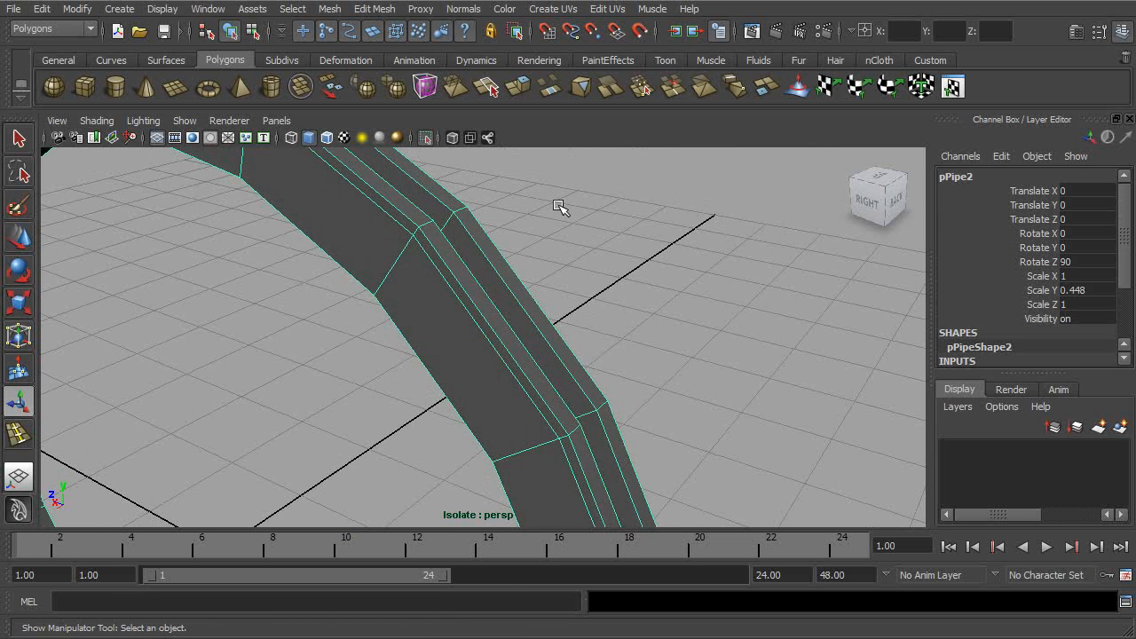
{"action": "key", "text": "3"}
{"action": "left_click", "coordinate": [184, 120]}
{"action": "mouse_move", "coordinate": [222, 146]}
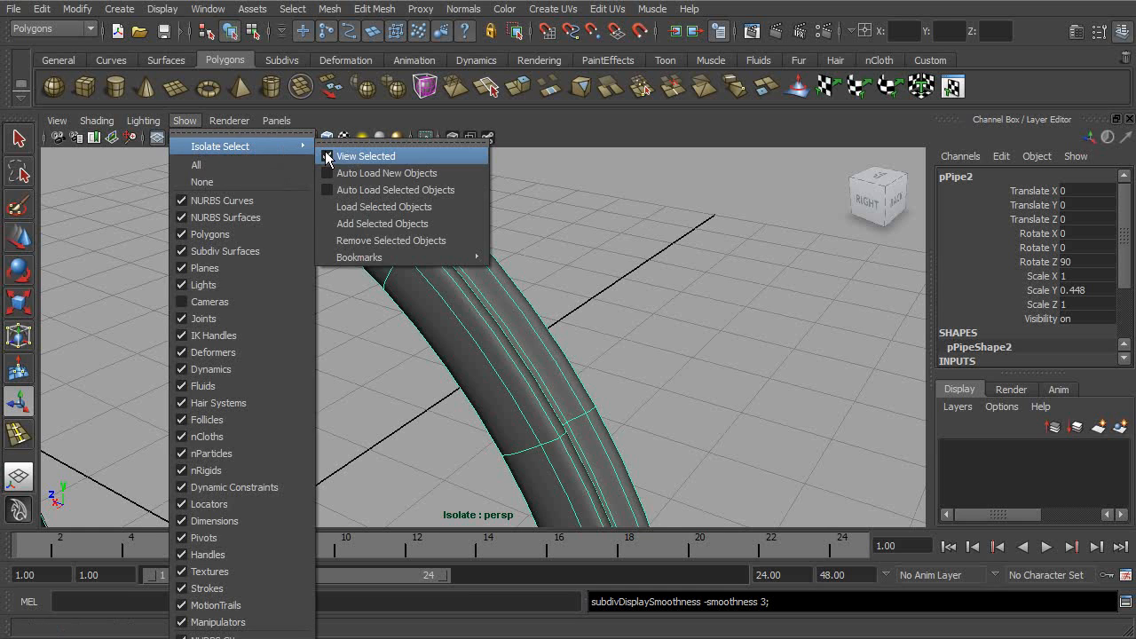
{"action": "left_click", "coordinate": [348, 158]}
- Examine the smoothed inner pipe against the tyre and rim from several angles
{"action": "left_click_drag", "start_coordinate": [532, 312], "coordinate": [607, 249], "text": "alt"}
{"action": "left_click", "coordinate": [711, 267]}
{"action": "left_click_drag", "start_coordinate": [668, 313], "coordinate": [505, 381], "text": "alt"}
{"action": "left_click", "coordinate": [561, 337]}
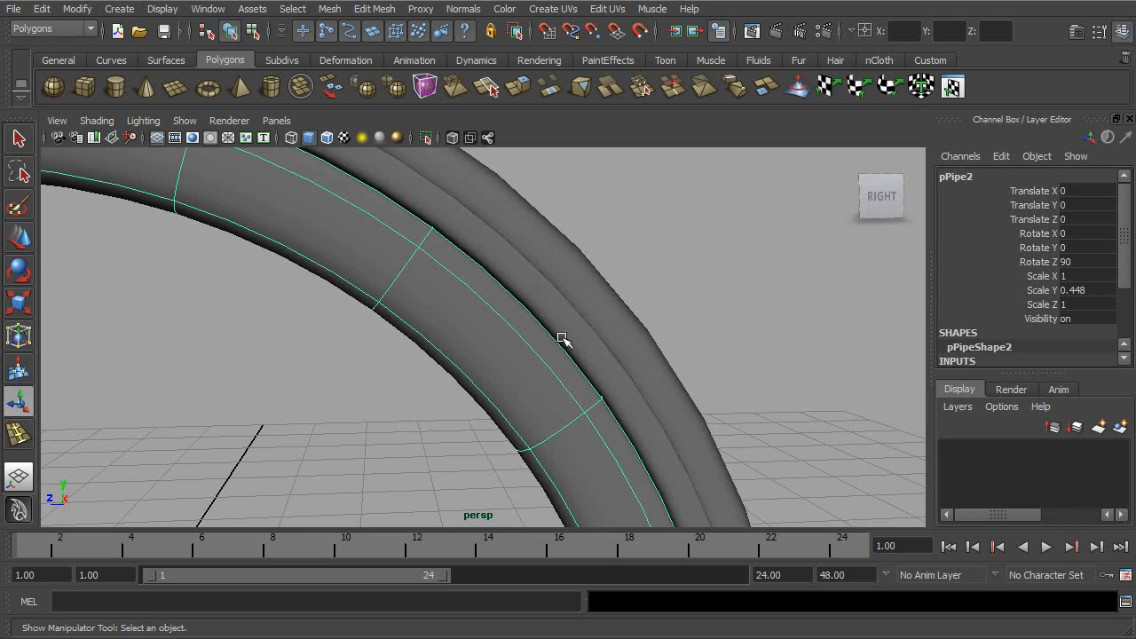
{"action": "left_click_drag", "start_coordinate": [595, 337], "coordinate": [626, 371], "text": "alt"}
{"action": "left_click", "coordinate": [641, 270]}
{"action": "right_click_drag", "start_coordinate": [621, 369], "coordinate": [537, 356], "text": "alt"}
{"action": "left_click", "coordinate": [530, 373]}
{"action": "left_click_drag", "start_coordinate": [630, 388], "coordinate": [530, 330], "text": "alt"}
{"action": "left_click", "coordinate": [461, 369]}
{"action": "left_click", "coordinate": [476, 344]}
{"action": "middle_click_drag", "start_coordinate": [477, 342], "coordinate": [742, 251], "text": "alt"}
{"action": "right_click_drag", "start_coordinate": [741, 251], "coordinate": [572, 258], "text": "alt"}
{"action": "left_click", "coordinate": [571, 256]}
{"action": "left_click_drag", "start_coordinate": [571, 255], "coordinate": [905, 399], "text": "alt"}
{"action": "left_click", "coordinate": [614, 258]}
{"action": "left_click_drag", "start_coordinate": [657, 241], "coordinate": [575, 237], "text": "alt"}
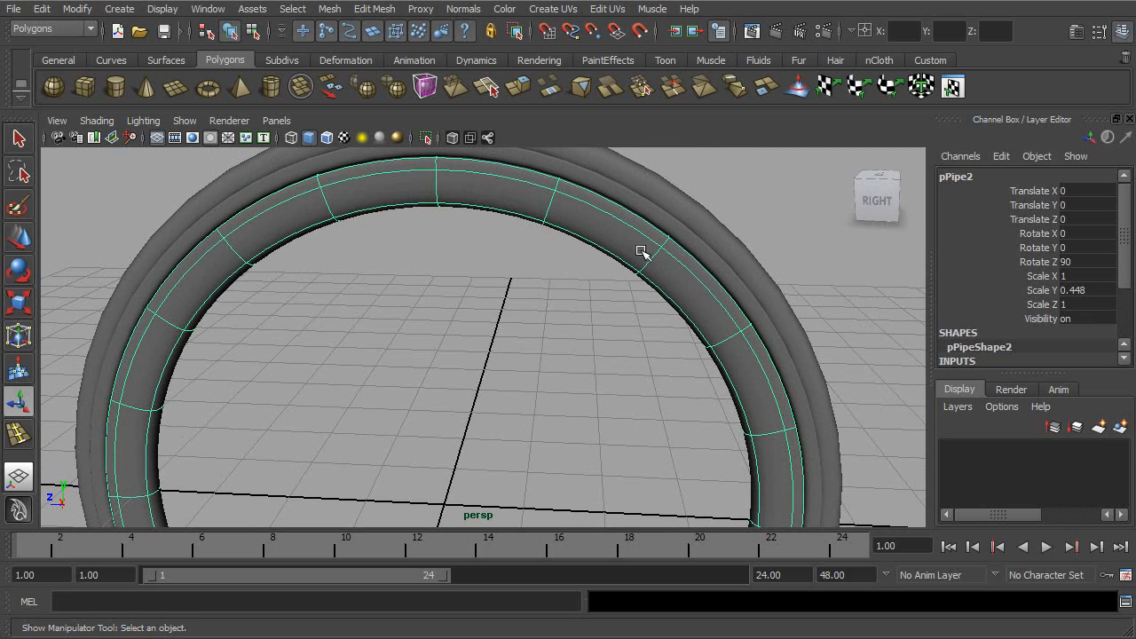
{"action": "left_click_drag", "start_coordinate": [534, 346], "coordinate": [502, 356], "text": "alt"}
{"action": "right_click_drag", "start_coordinate": [501, 355], "coordinate": [381, 310], "text": "alt"}
{"action": "left_click_drag", "start_coordinate": [509, 344], "coordinate": [553, 310], "text": "alt"}
- Try selecting the inner pipe's innermost edge loop in the side view
{"action": "key", "text": "space"}
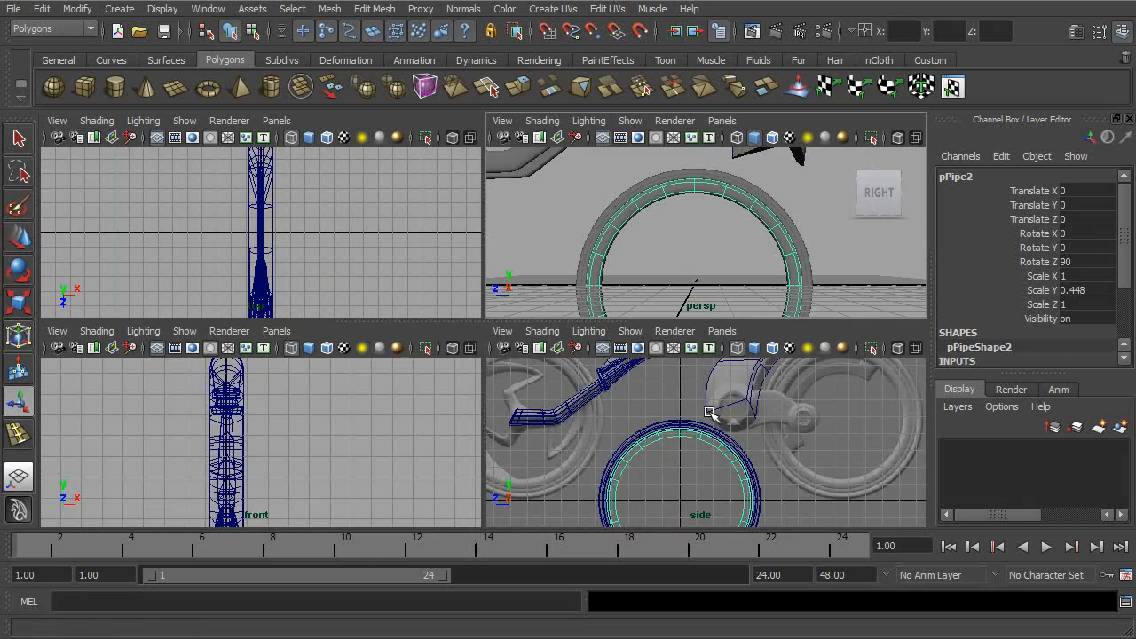
{"action": "key", "text": "space"}
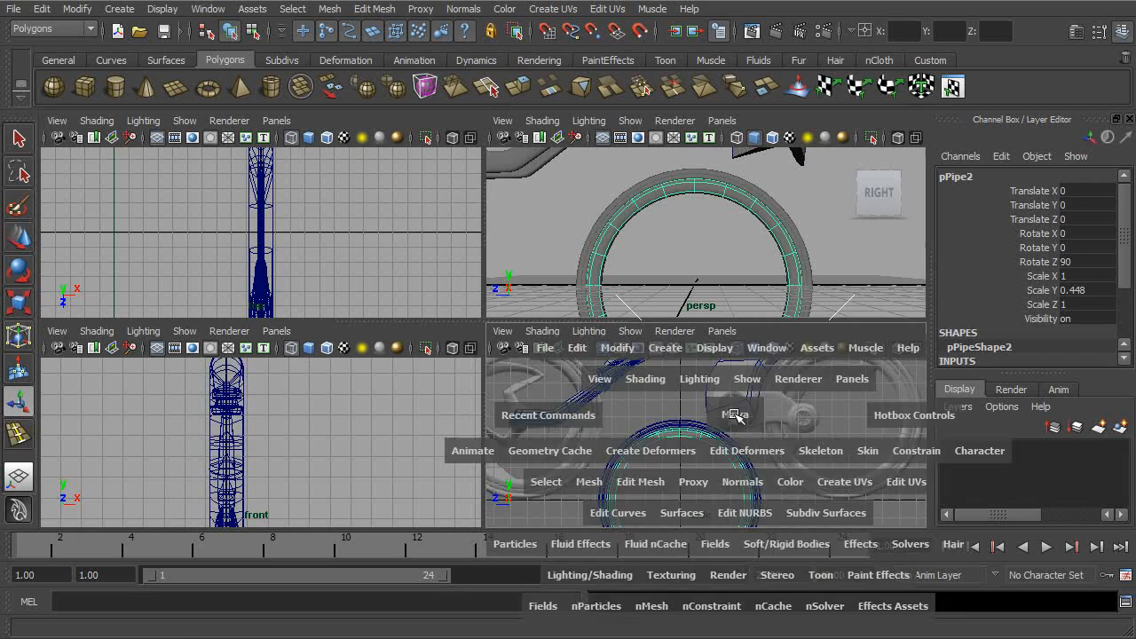
{"action": "middle_click_drag", "start_coordinate": [527, 315], "coordinate": [624, 317], "text": "alt"}
{"action": "right_click_drag", "start_coordinate": [624, 317], "coordinate": [872, 373], "text": "alt"}
{"action": "right_click", "coordinate": [599, 257]}
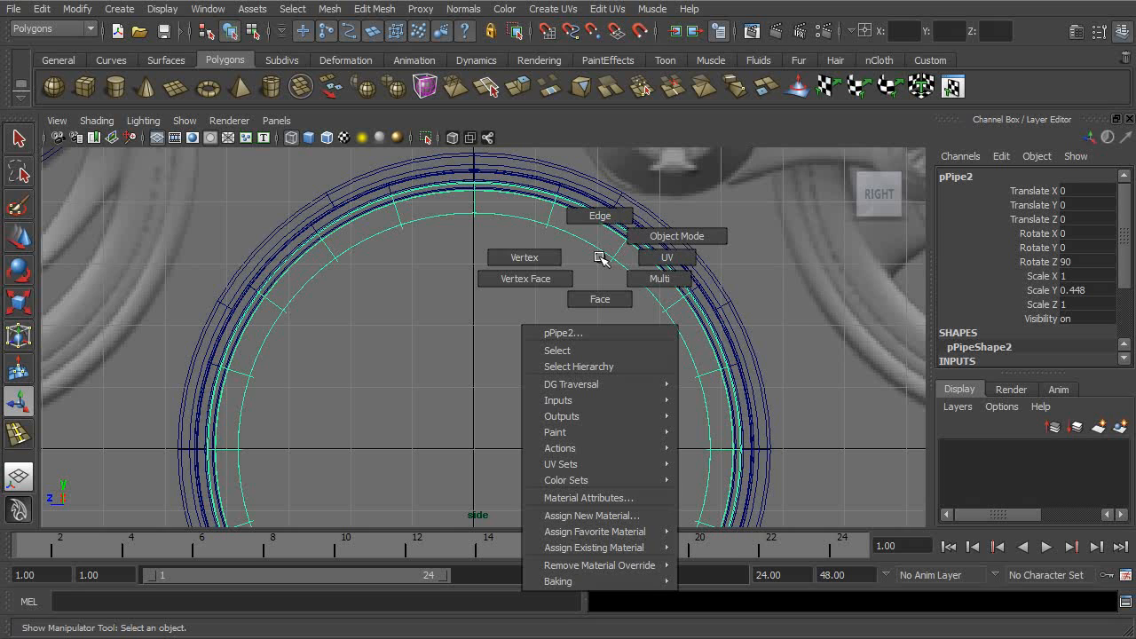
{"action": "left_click", "coordinate": [600, 215]}
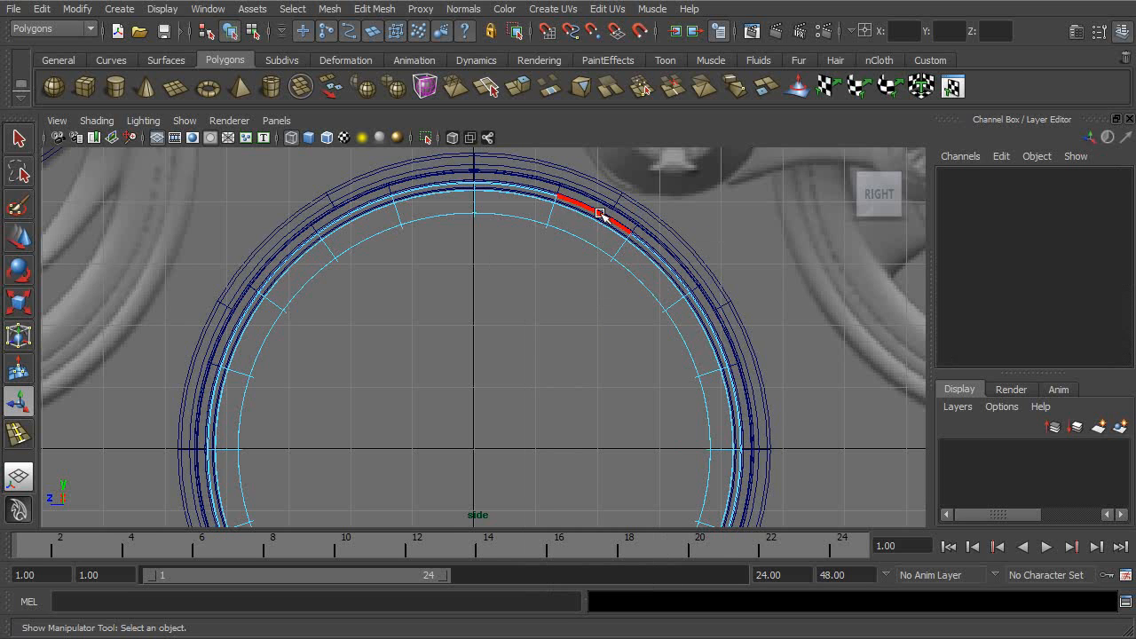
{"action": "left_click", "coordinate": [499, 220]}
{"action": "double_click", "coordinate": [561, 231]}
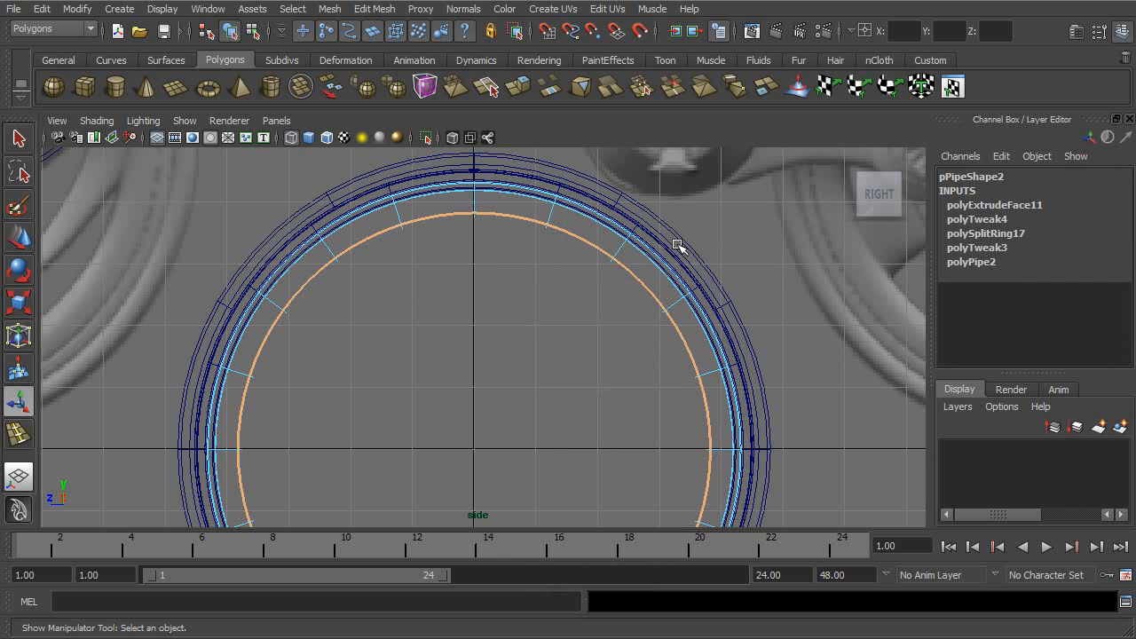
- Select the ring of faces on the pipe's inner side and scale it slightly toward the wheel centre
{"action": "key", "text": "space"}
{"action": "key", "text": "space"}
{"action": "left_click_drag", "start_coordinate": [705, 210], "coordinate": [502, 224], "text": "alt"}
{"action": "right_click_drag", "start_coordinate": [503, 224], "coordinate": [748, 294], "text": "alt"}
{"action": "left_click_drag", "start_coordinate": [748, 294], "coordinate": [524, 277], "text": "alt"}
{"action": "right_click_drag", "start_coordinate": [406, 251], "coordinate": [406, 269]}
{"action": "left_click", "coordinate": [413, 248]}
{"action": "double_click", "coordinate": [458, 197], "text": "shift"}
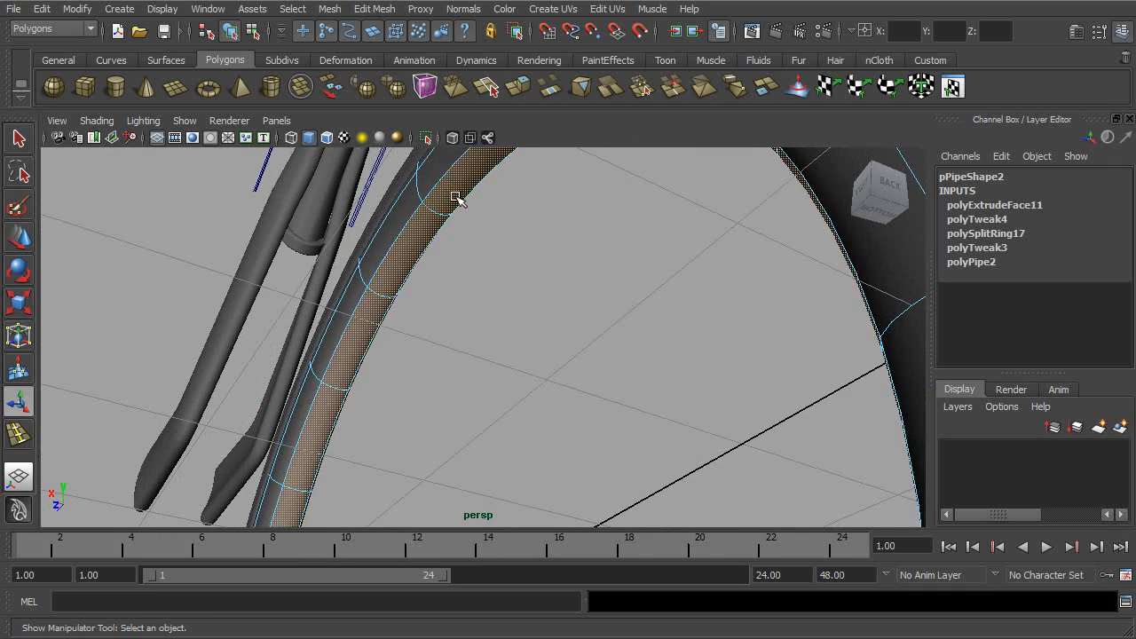
{"action": "left_click_drag", "start_coordinate": [544, 272], "coordinate": [640, 341], "text": "alt"}
{"action": "right_click_drag", "start_coordinate": [640, 341], "coordinate": [413, 309], "text": "alt"}
{"action": "key", "text": "r"}
{"action": "left_click_drag", "start_coordinate": [448, 475], "coordinate": [525, 441]}
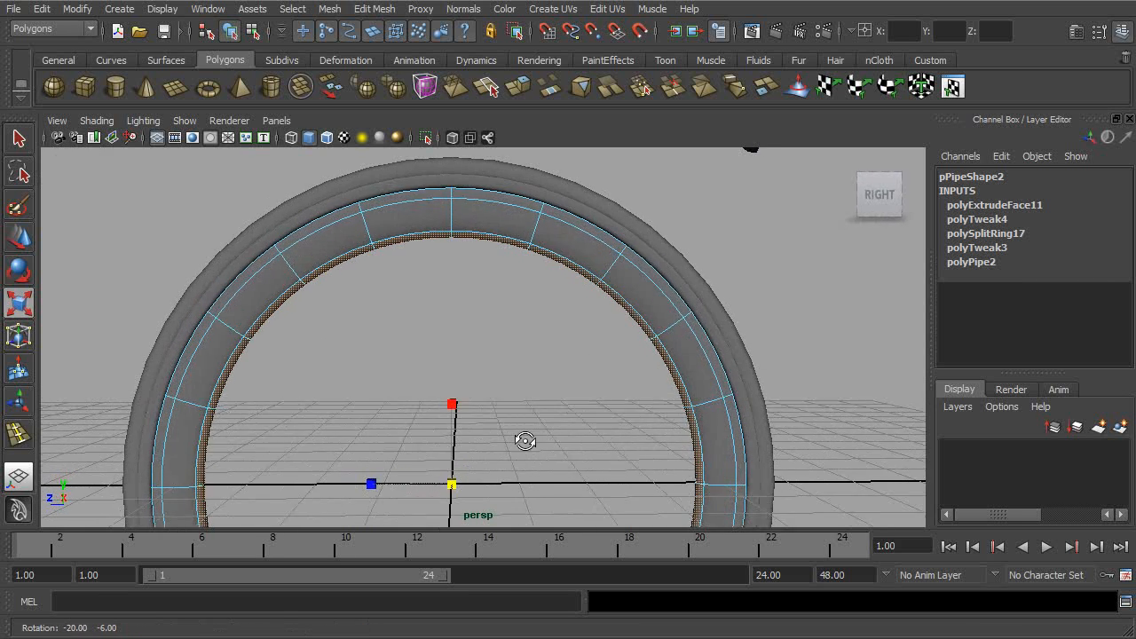
{"action": "right_click_drag", "start_coordinate": [525, 441], "coordinate": [406, 354], "text": "alt"}
- Return to object selection and deselect the pipe to check the complete wheel
{"action": "left_click", "coordinate": [229, 31]}
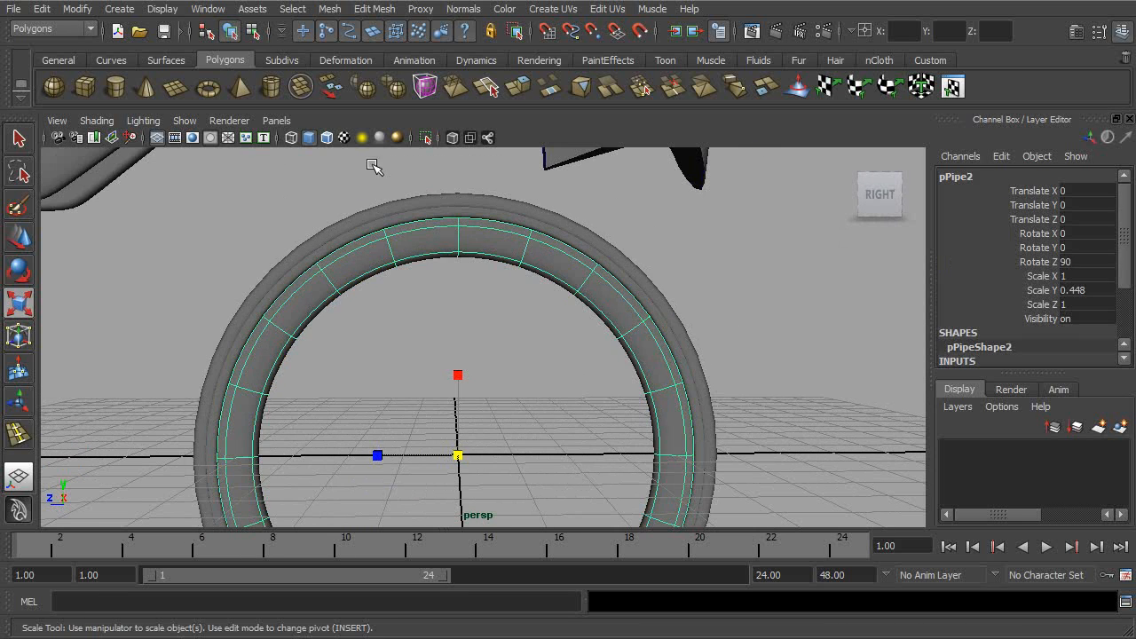
{"action": "left_click", "coordinate": [616, 355]}
{"action": "right_click_drag", "start_coordinate": [616, 355], "coordinate": [459, 336], "text": "alt"}
{"action": "scroll", "coordinate": [459, 336], "scroll_direction": "down", "scroll_amount": 2}
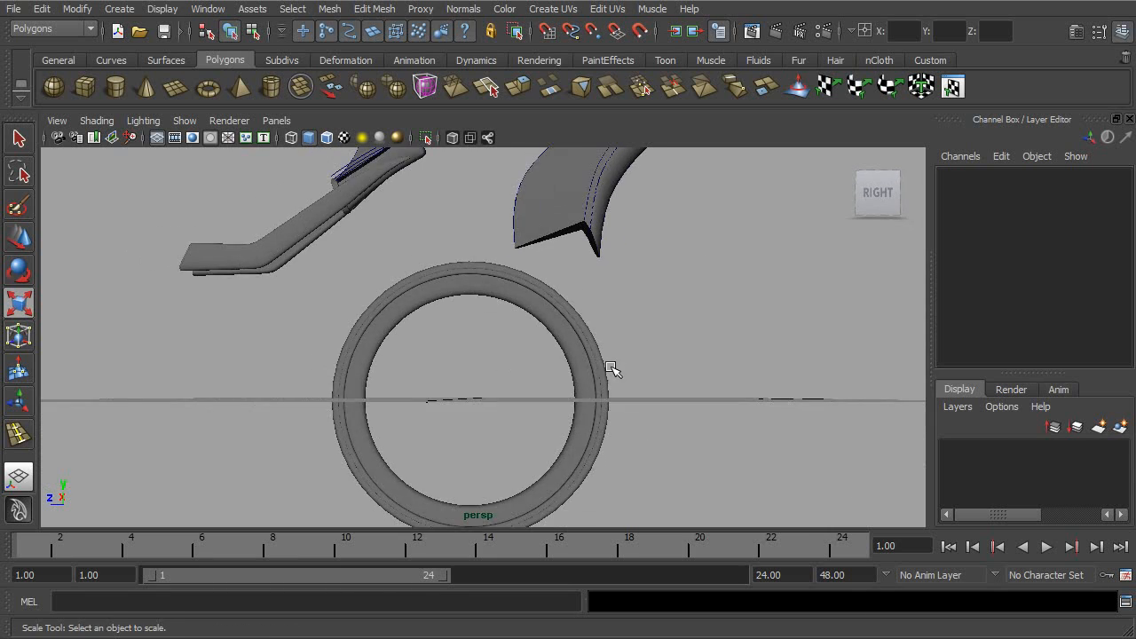
- Parent pPipe2 under the wheel_back group in the Outliner
{"action": "key", "text": "space"}
{"action": "key", "text": "space"}
{"action": "middle_click_drag", "start_coordinate": [676, 354], "coordinate": [482, 419], "text": "alt"}
{"action": "right_click_drag", "start_coordinate": [790, 470], "coordinate": [609, 281], "text": "alt"}
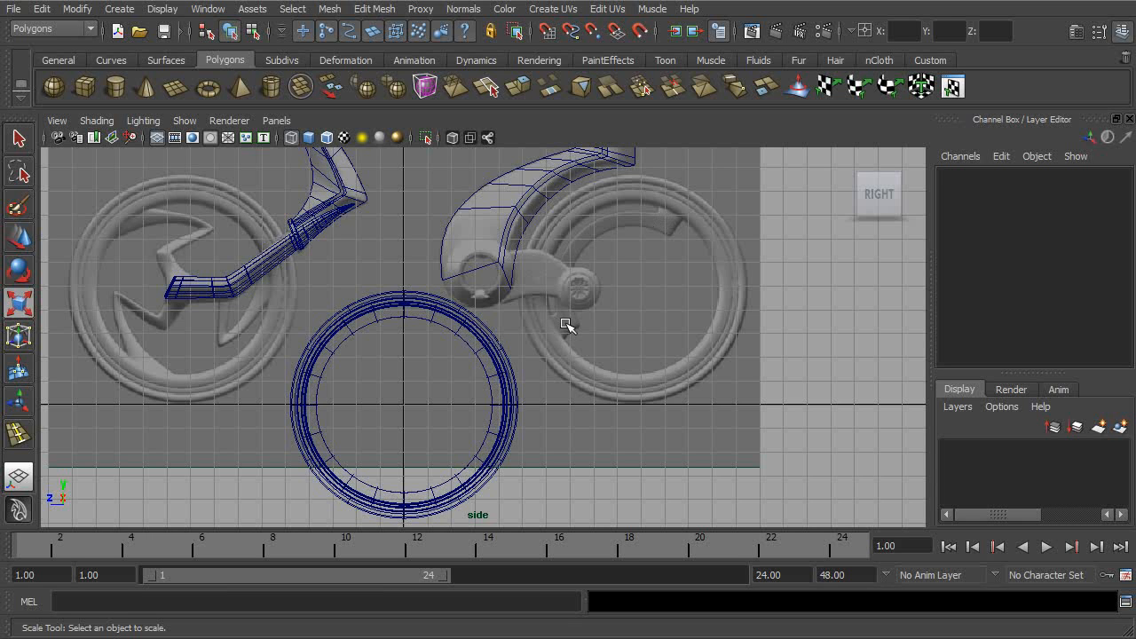
{"action": "left_click", "coordinate": [503, 379]}
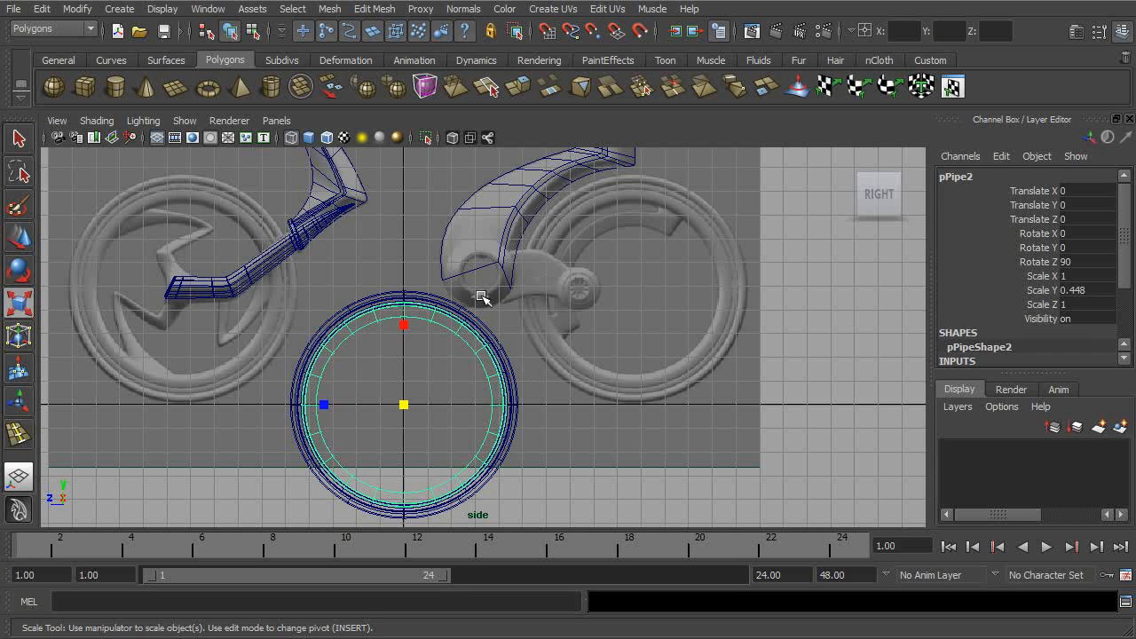
{"action": "left_click", "coordinate": [208, 8]}
{"action": "left_click", "coordinate": [240, 138]}
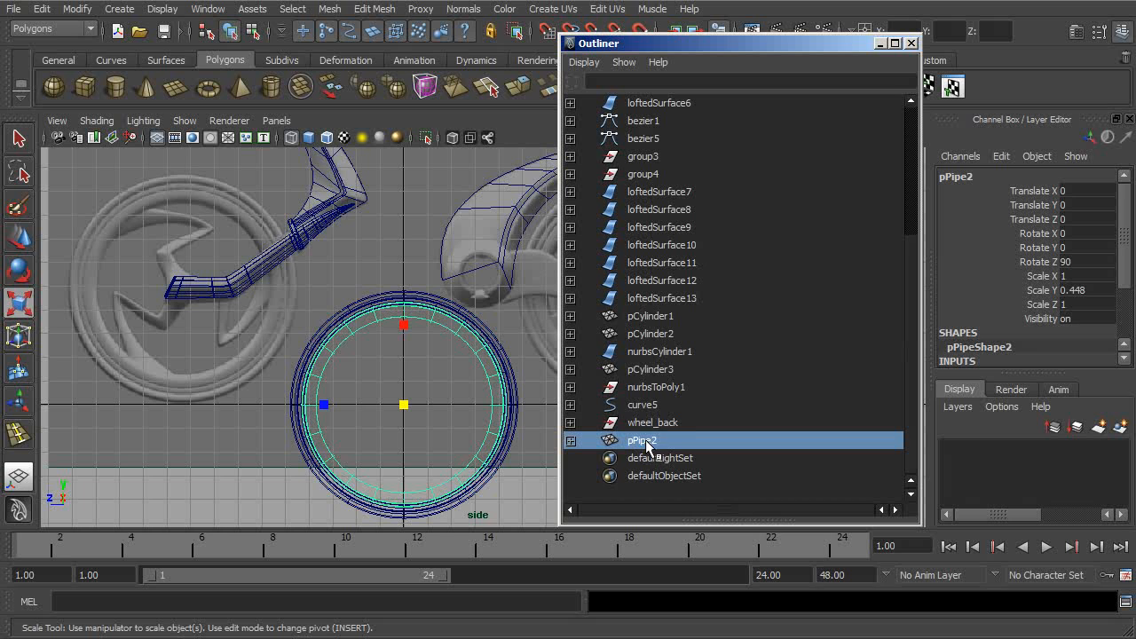
{"action": "left_click", "coordinate": [653, 422], "text": "ctrl"}
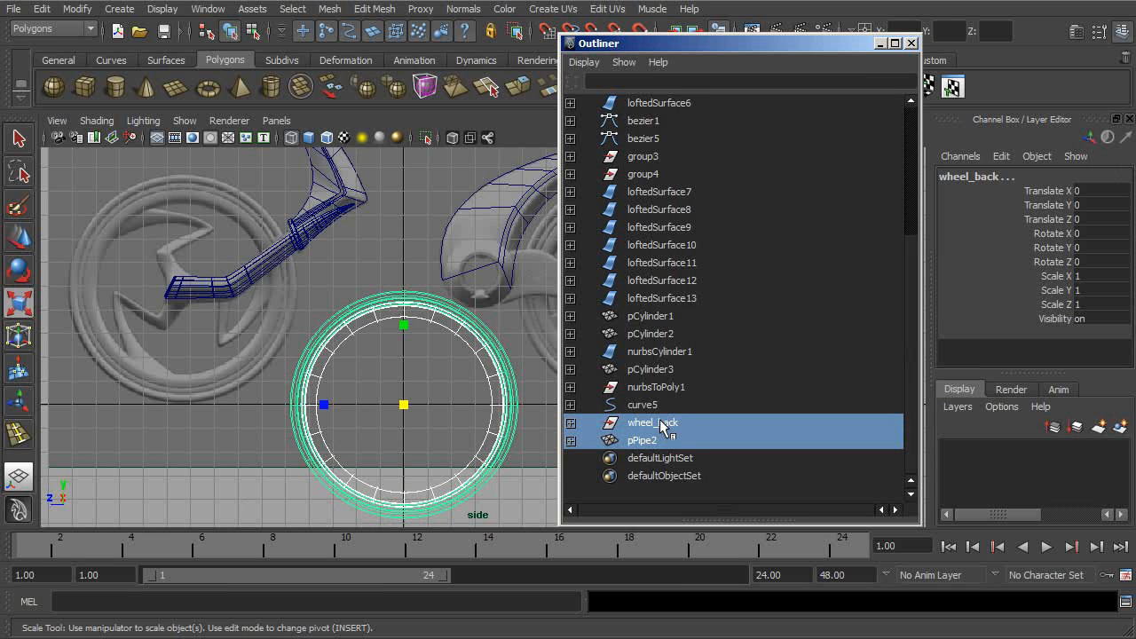
{"action": "middle_click_drag", "start_coordinate": [666, 425], "coordinate": [664, 427]}
{"action": "left_click", "coordinate": [649, 444]}
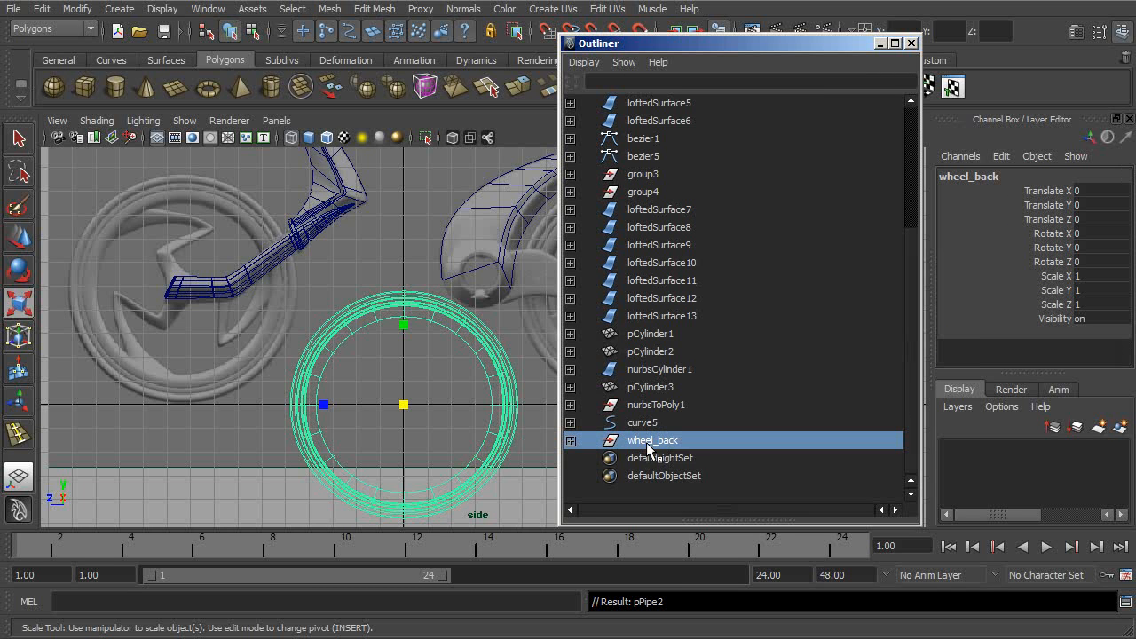
- Expand the wheel_back group to check its contents, and close the Outliner
{"action": "left_click", "coordinate": [571, 441]}
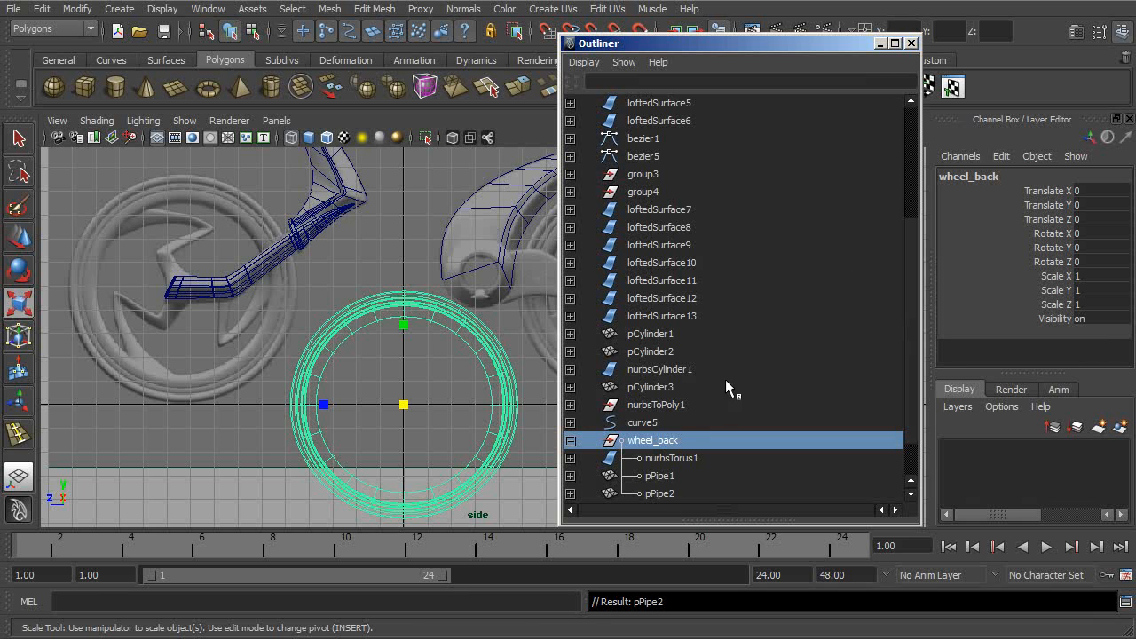
{"action": "left_click", "coordinate": [909, 195]}
{"action": "left_click_drag", "start_coordinate": [914, 199], "coordinate": [908, 332]}
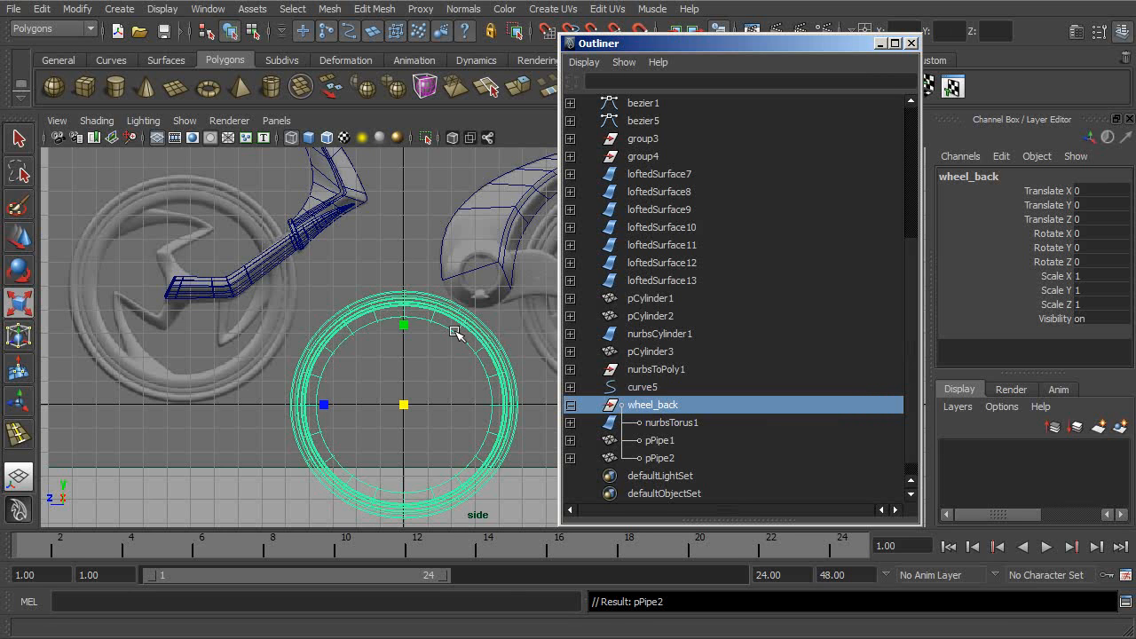
{"action": "middle_click_drag", "start_coordinate": [478, 332], "coordinate": [512, 354], "text": "alt"}
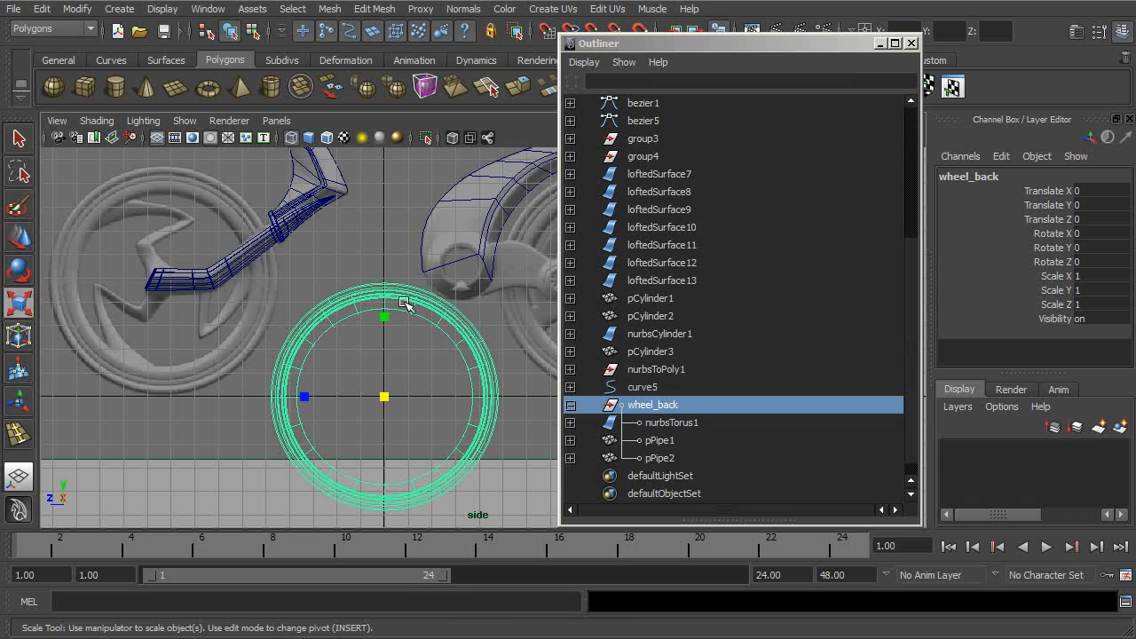
{"action": "left_click", "coordinate": [911, 43]}
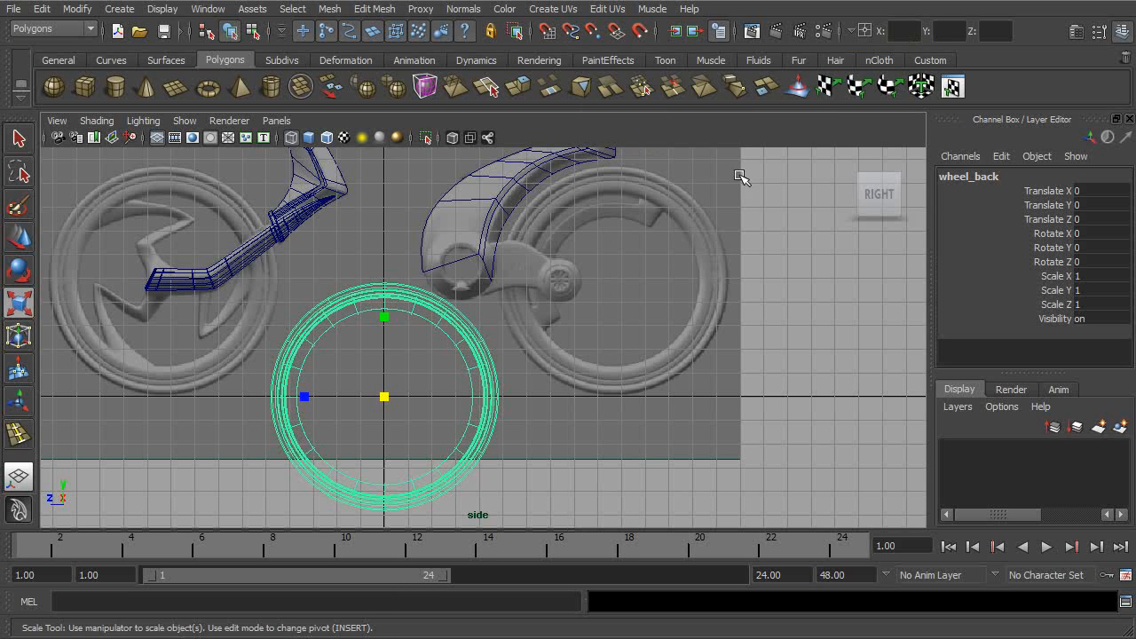
- Move the wheel_back group onto the reference image's rear wheel, at about 4.864 in Translate Y and -9.609 in Translate Z
{"action": "middle_click_drag", "start_coordinate": [633, 245], "coordinate": [655, 264], "text": "alt"}
{"action": "key", "text": "w"}
{"action": "left_click_drag", "start_coordinate": [410, 418], "coordinate": [639, 299]}
{"action": "right_click_drag", "start_coordinate": [639, 299], "coordinate": [666, 301], "text": "alt"}
{"action": "left_click_drag", "start_coordinate": [682, 284], "coordinate": [679, 288]}
{"action": "middle_click_drag", "start_coordinate": [748, 269], "coordinate": [642, 335], "text": "alt"}
{"action": "right_click_drag", "start_coordinate": [648, 340], "coordinate": [824, 364], "text": "alt"}
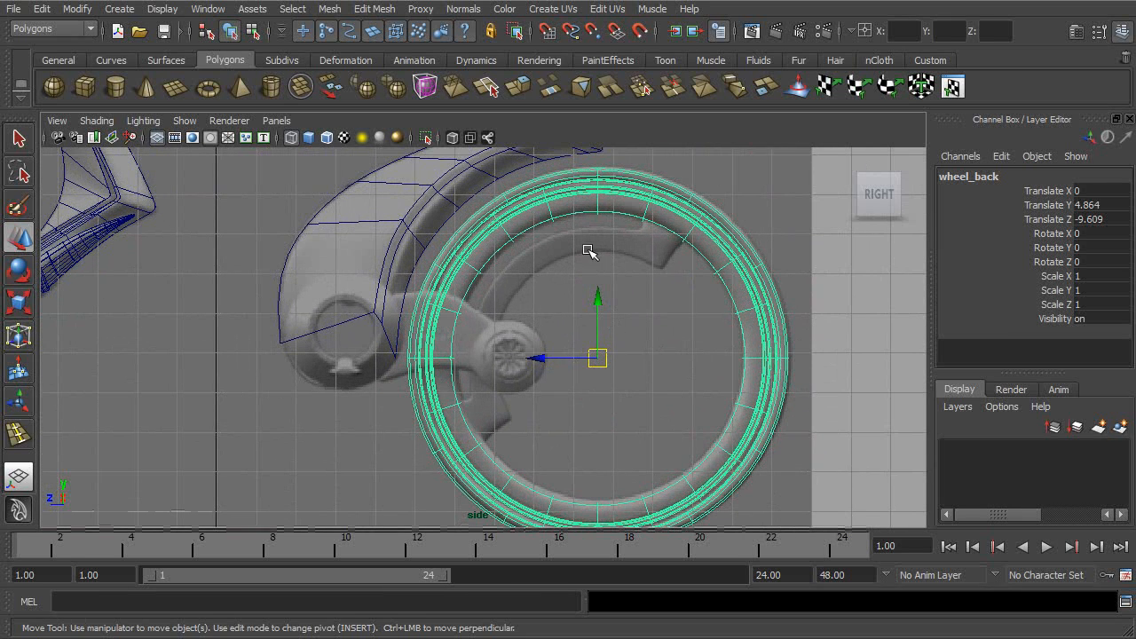
- Create a polygon pipe and set its Rotate Z to 90 so it lies parallel to the rear wheel
{"action": "left_click", "coordinate": [125, 11]}
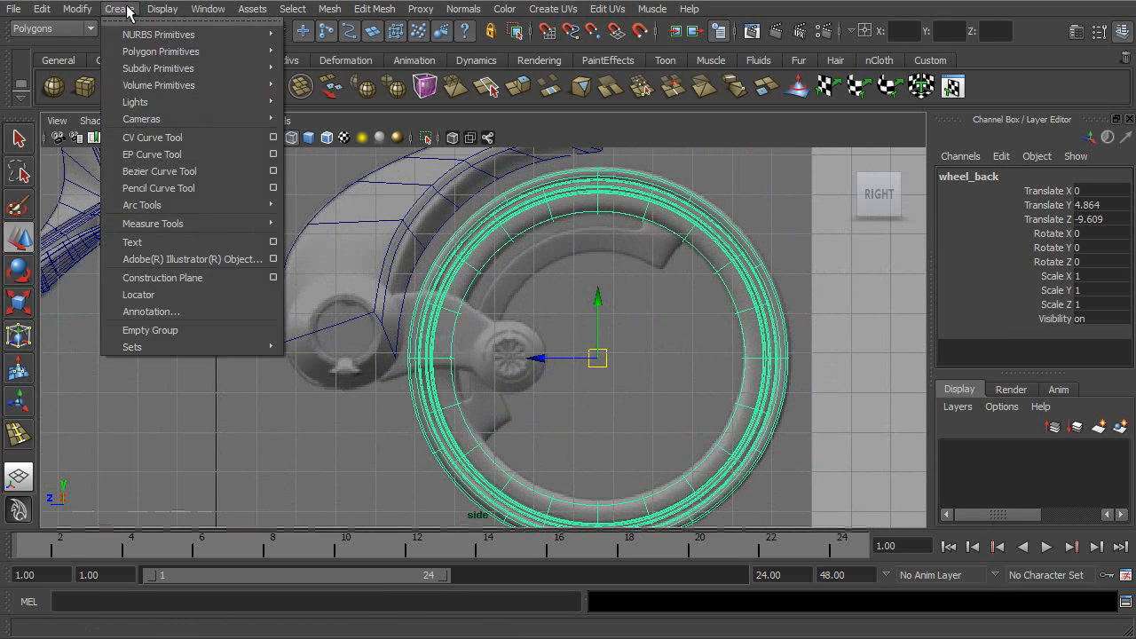
{"action": "mouse_move", "coordinate": [152, 51]}
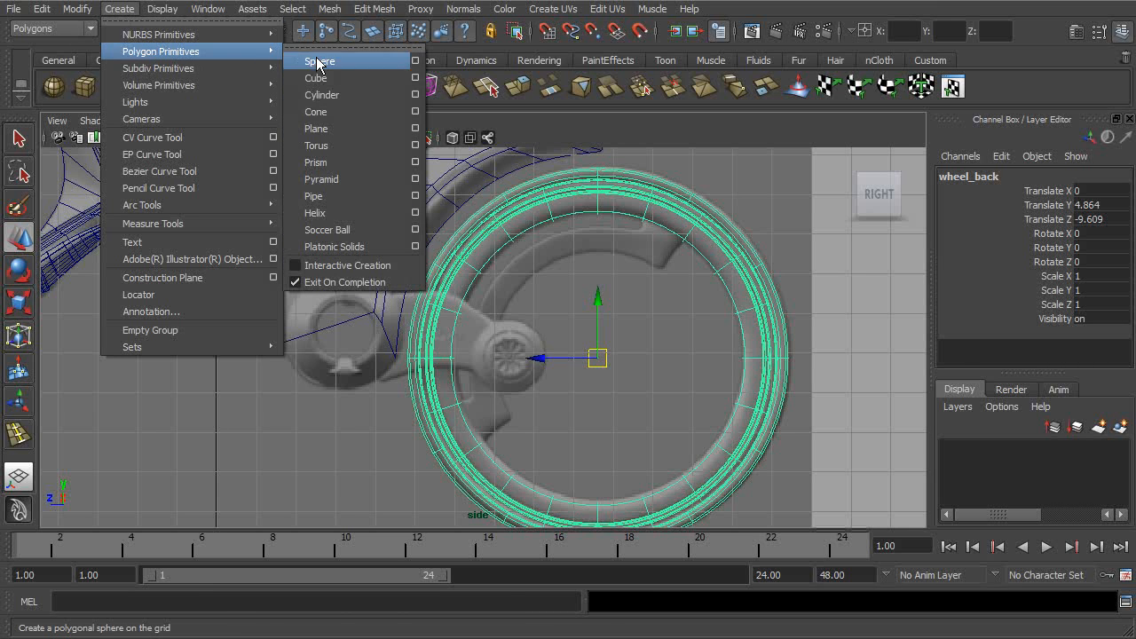
{"action": "left_click", "coordinate": [328, 195]}
{"action": "right_click_drag", "start_coordinate": [581, 270], "coordinate": [380, 274], "text": "alt"}
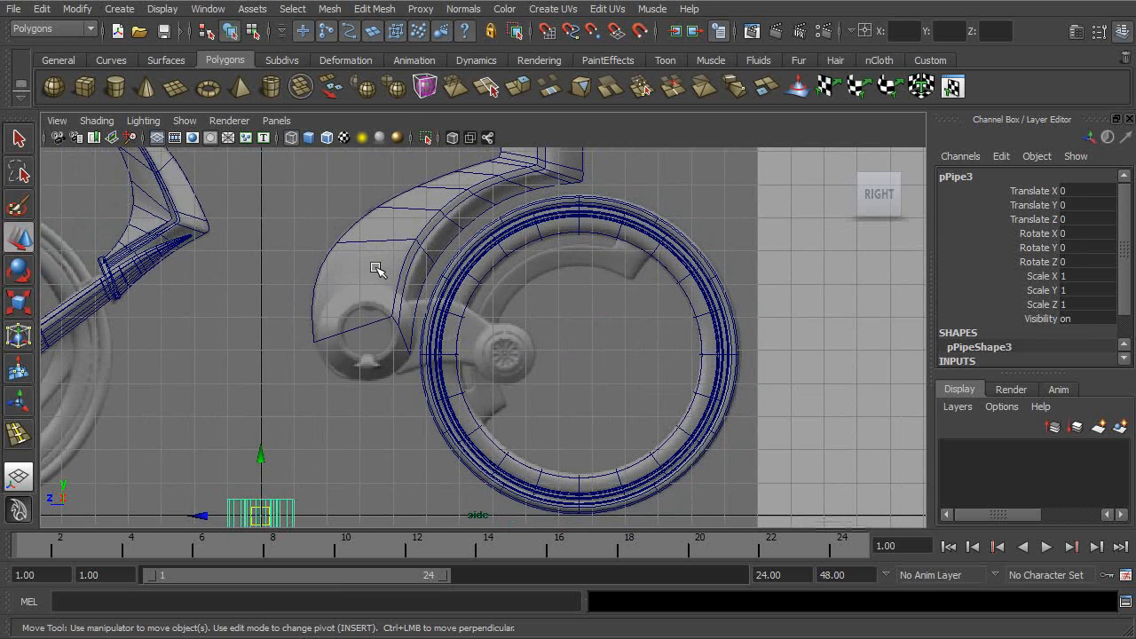
{"action": "middle_click_drag", "start_coordinate": [482, 303], "coordinate": [547, 183], "text": "alt"}
{"action": "key", "text": "e"}
{"action": "left_click_drag", "start_coordinate": [327, 334], "coordinate": [333, 385]}
{"action": "left_click", "coordinate": [1101, 261]}
{"action": "type", "text": "0"}
{"action": "key", "text": "Return"}
{"action": "type", "text": "we"}
- Move the new pipe inside the rear wheel, at about 5.679 in Translate Y and -9.188 in Translate Z
{"action": "left_click", "coordinate": [431, 358]}
{"action": "left_click", "coordinate": [350, 383]}
{"action": "key", "text": "w"}
{"action": "left_click_drag", "start_coordinate": [350, 383], "coordinate": [627, 204]}
{"action": "middle_click_drag", "start_coordinate": [663, 231], "coordinate": [626, 309], "text": "alt"}
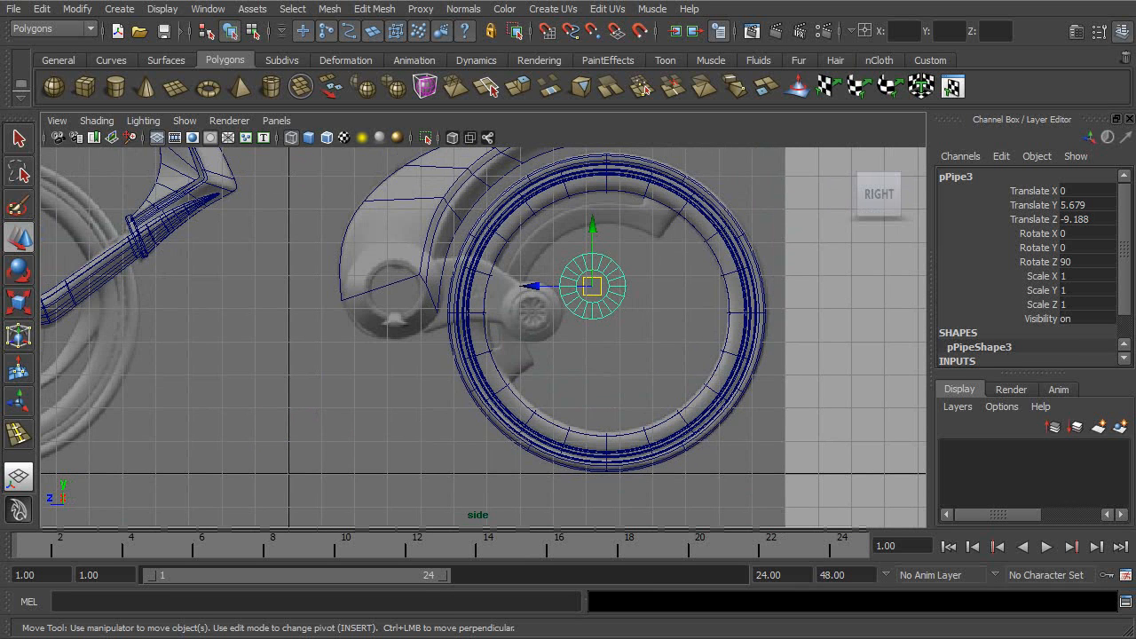
- Set the pipe's radius to 3.1 and centre it in the wheel at about 5.049 in Y and -9.629 in Z
{"action": "left_click_drag", "start_coordinate": [1127, 237], "coordinate": [1116, 307]}
{"action": "left_click", "coordinate": [972, 346]}
{"action": "scroll", "coordinate": [1120, 333], "scroll_direction": "down", "scroll_amount": 3}
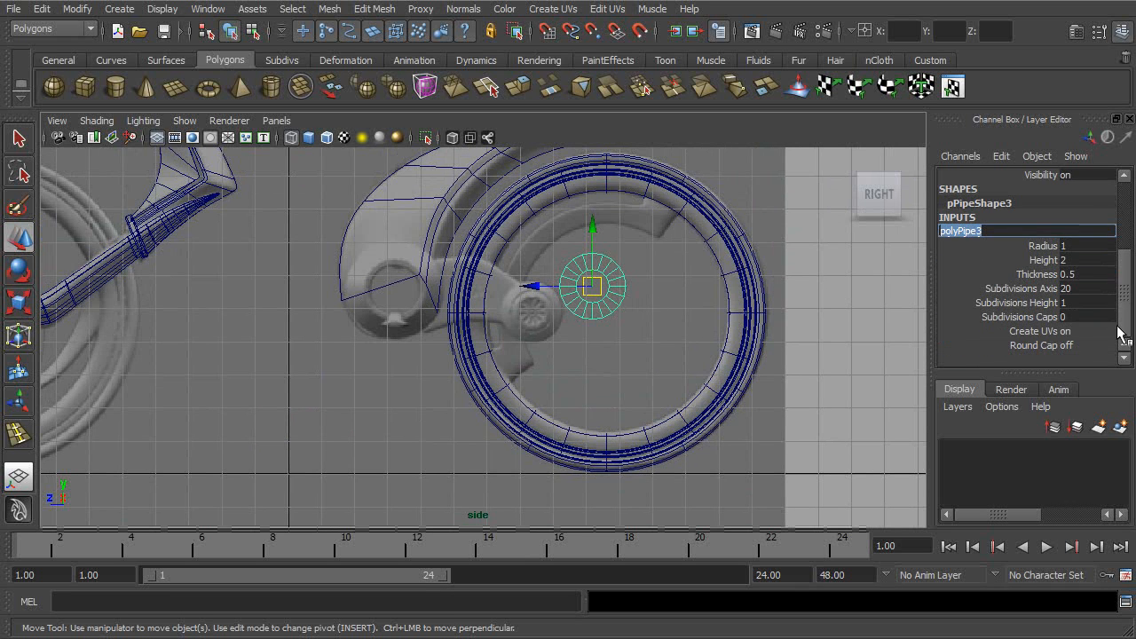
{"action": "left_click", "coordinate": [1046, 246]}
{"action": "middle_click_drag", "start_coordinate": [825, 246], "coordinate": [844, 251]}
{"action": "key", "text": "w"}
{"action": "left_click_drag", "start_coordinate": [595, 282], "coordinate": [612, 304]}
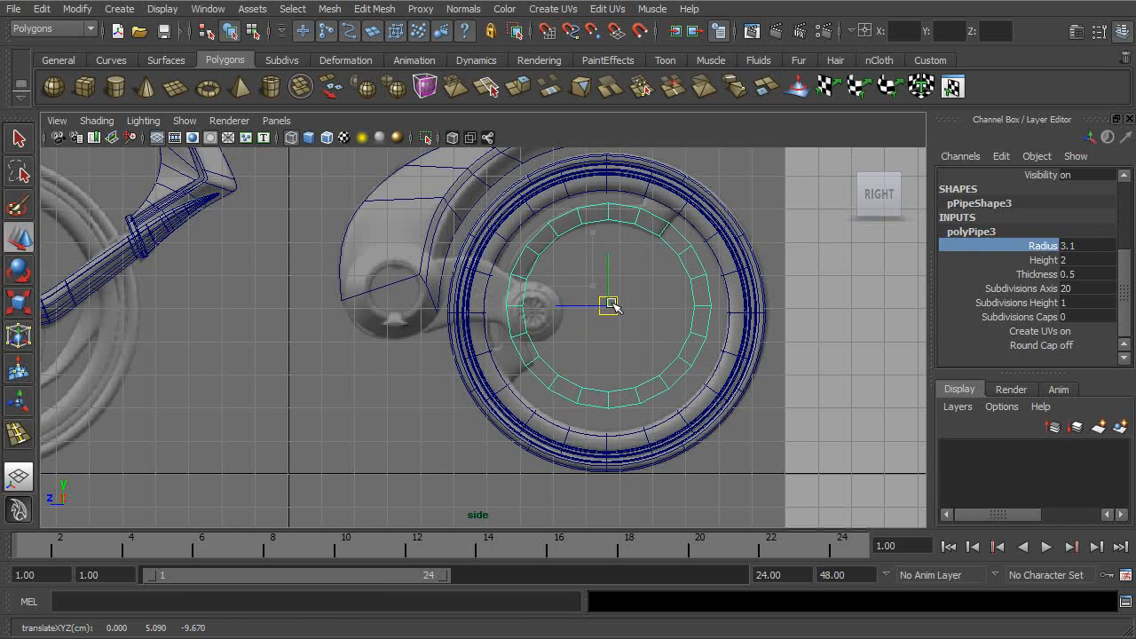
{"action": "right_click_drag", "start_coordinate": [706, 317], "coordinate": [808, 332], "text": "alt"}
{"action": "middle_click_drag", "start_coordinate": [809, 332], "coordinate": [735, 396], "text": "alt"}
{"action": "left_click_drag", "start_coordinate": [569, 359], "coordinate": [568, 362]}
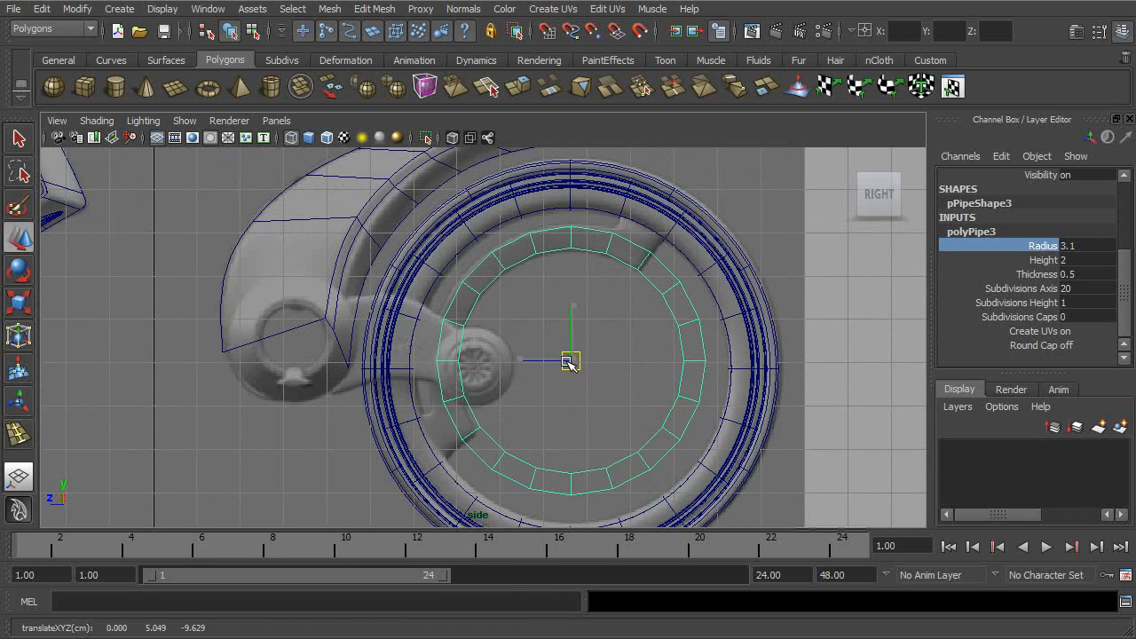
- Set the pipe's radius to 3.2 and move it to about 4.987 in Y and -9.65 in Z to follow the reference arc
{"action": "left_click", "coordinate": [1044, 246]}
{"action": "middle_click_drag", "start_coordinate": [844, 265], "coordinate": [874, 265]}
{"action": "middle_click_drag", "start_coordinate": [804, 280], "coordinate": [803, 280]}
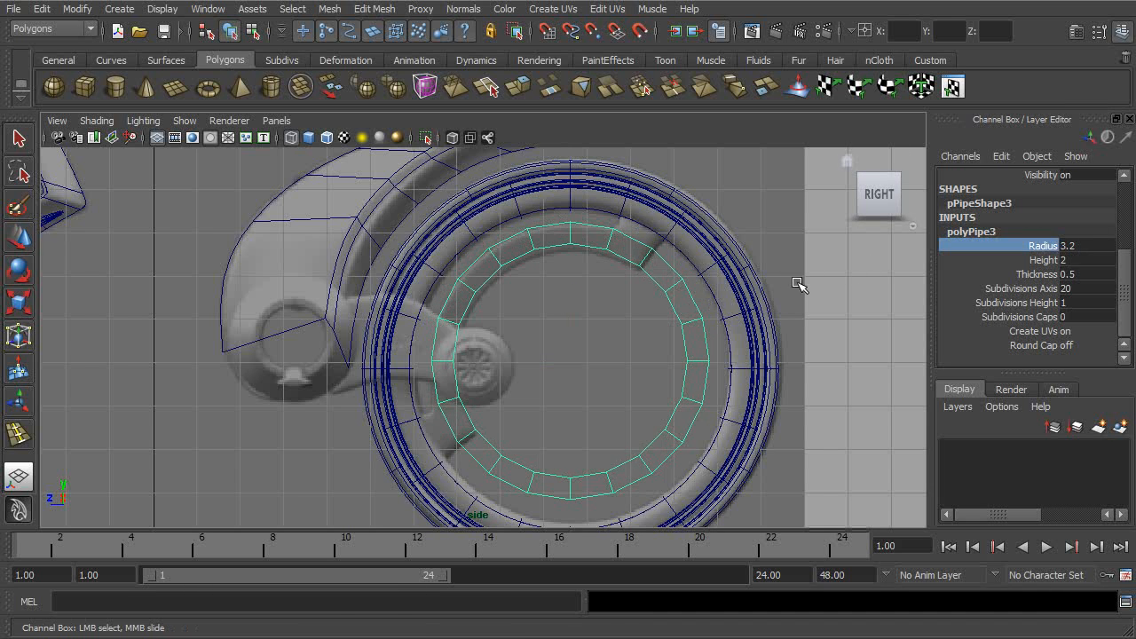
{"action": "key", "text": "w"}
{"action": "left_click_drag", "start_coordinate": [579, 362], "coordinate": [582, 365]}
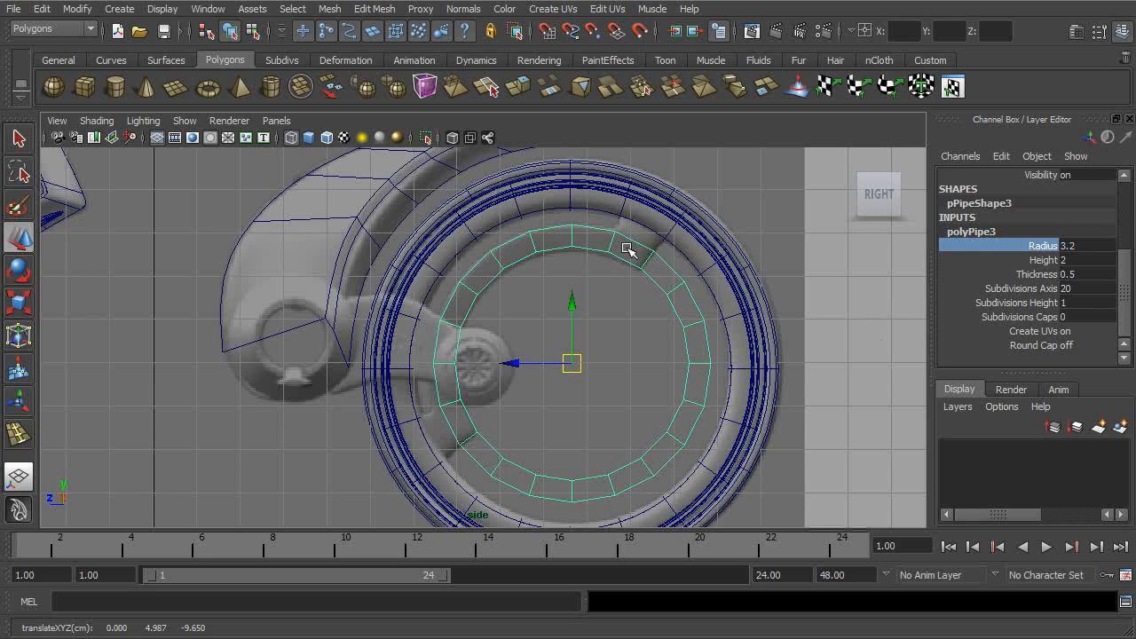
- Delete the pipe's lower and rear faces, keeping only the segments that cover the curved bracket in the reference
{"action": "right_click_drag", "start_coordinate": [500, 457], "coordinate": [502, 476]}
{"action": "left_click_drag", "start_coordinate": [484, 442], "coordinate": [717, 528]}
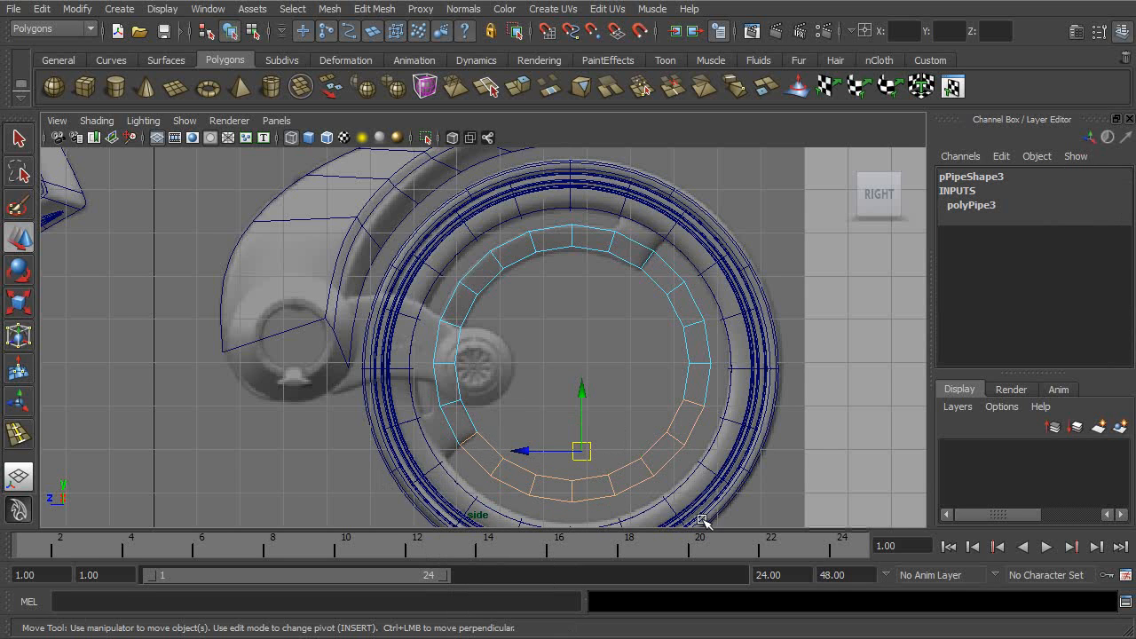
{"action": "key", "text": "Delete"}
{"action": "left_click_drag", "start_coordinate": [494, 475], "coordinate": [517, 490]}
{"action": "key", "text": "Delete"}
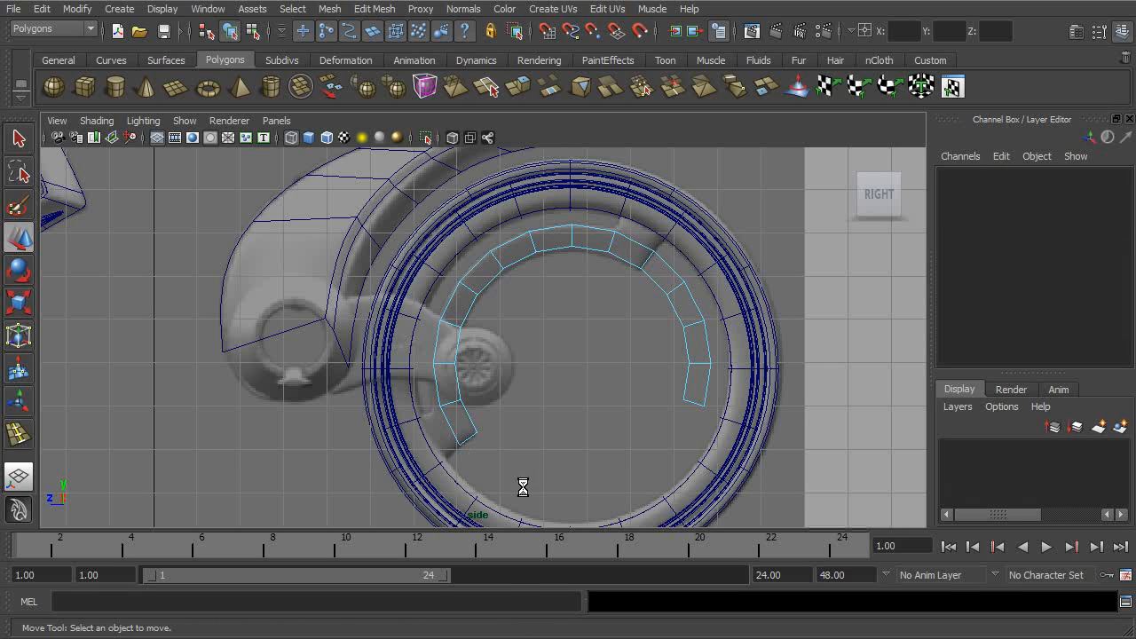
{"action": "left_click_drag", "start_coordinate": [645, 280], "coordinate": [717, 373]}
{"action": "key", "text": "Delete"}
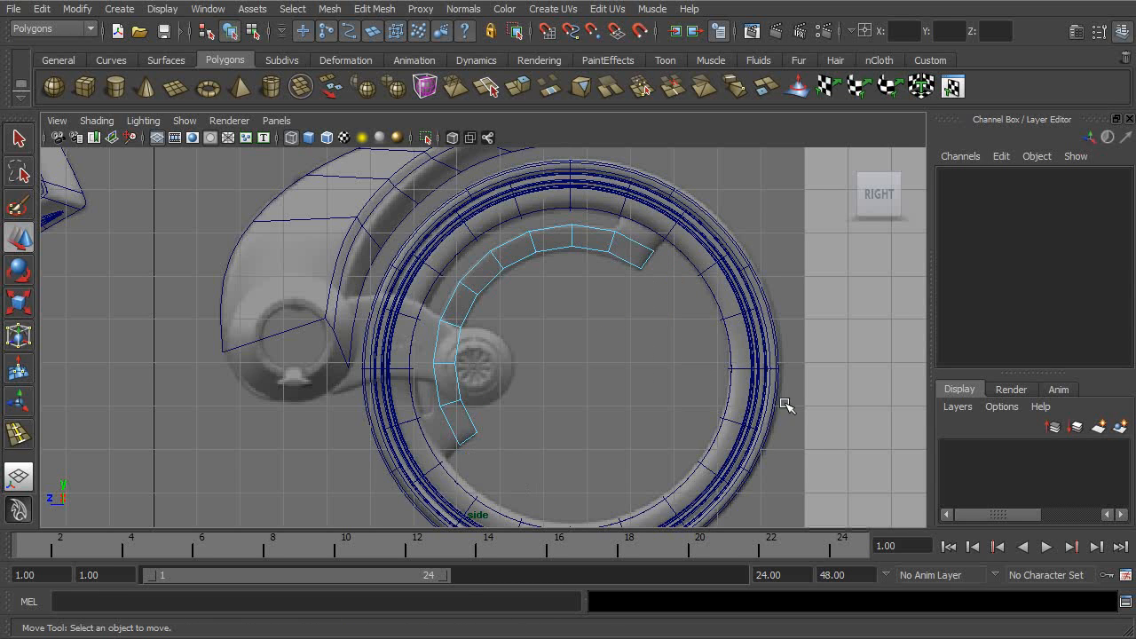
- Narrow the remaining pipe arc across its width to a Scale Y of 0.394
{"action": "key", "text": "space"}
{"action": "key", "text": "space"}
{"action": "left_click_drag", "start_coordinate": [736, 254], "coordinate": [680, 259], "text": "alt"}
{"action": "right_click_drag", "start_coordinate": [681, 258], "coordinate": [684, 342], "text": "alt"}
{"action": "left_click_drag", "start_coordinate": [684, 342], "coordinate": [706, 327], "text": "alt"}
{"action": "left_click", "coordinate": [229, 31]}
{"action": "left_click_drag", "start_coordinate": [461, 169], "coordinate": [524, 310], "text": "alt"}
{"action": "key", "text": "e"}
{"action": "key", "text": "r"}
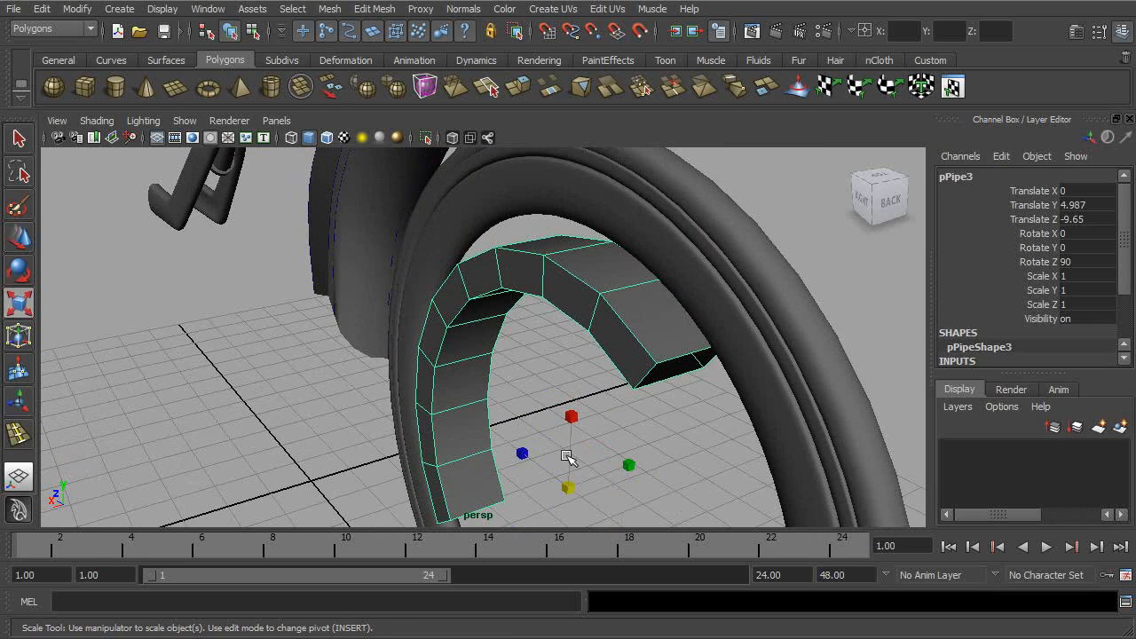
{"action": "left_click_drag", "start_coordinate": [622, 475], "coordinate": [605, 360]}
- Close both open ends of the arc with Fill Hole
{"action": "right_click_drag", "start_coordinate": [605, 360], "coordinate": [668, 372], "text": "alt"}
{"action": "right_click_drag", "start_coordinate": [635, 275], "coordinate": [631, 254]}
{"action": "left_click", "coordinate": [631, 277]}
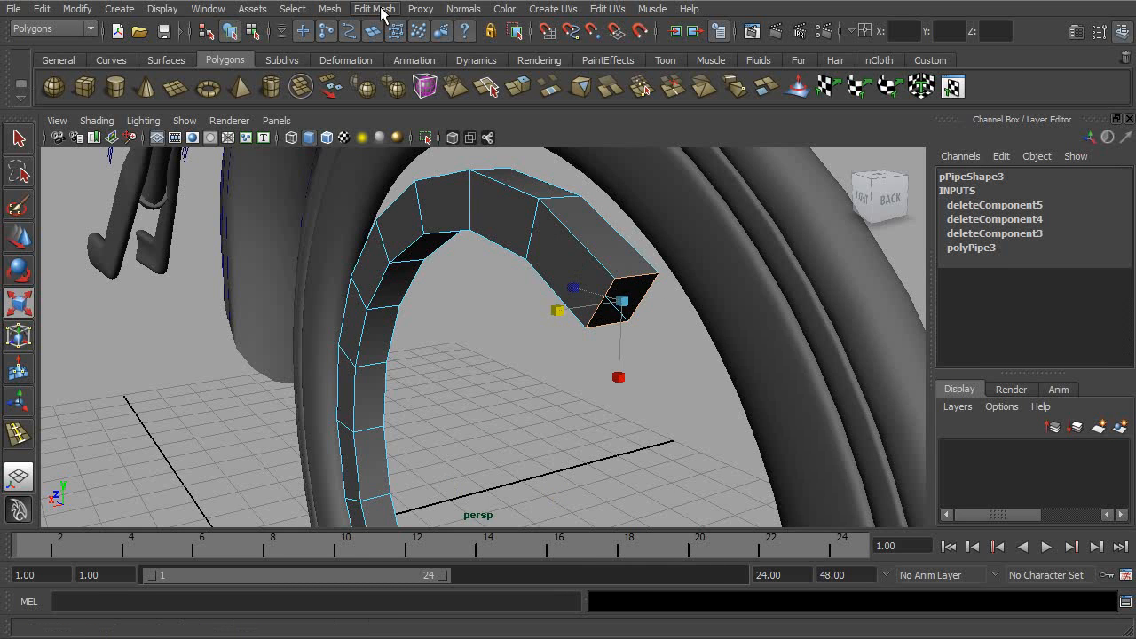
{"action": "left_click", "coordinate": [329, 9]}
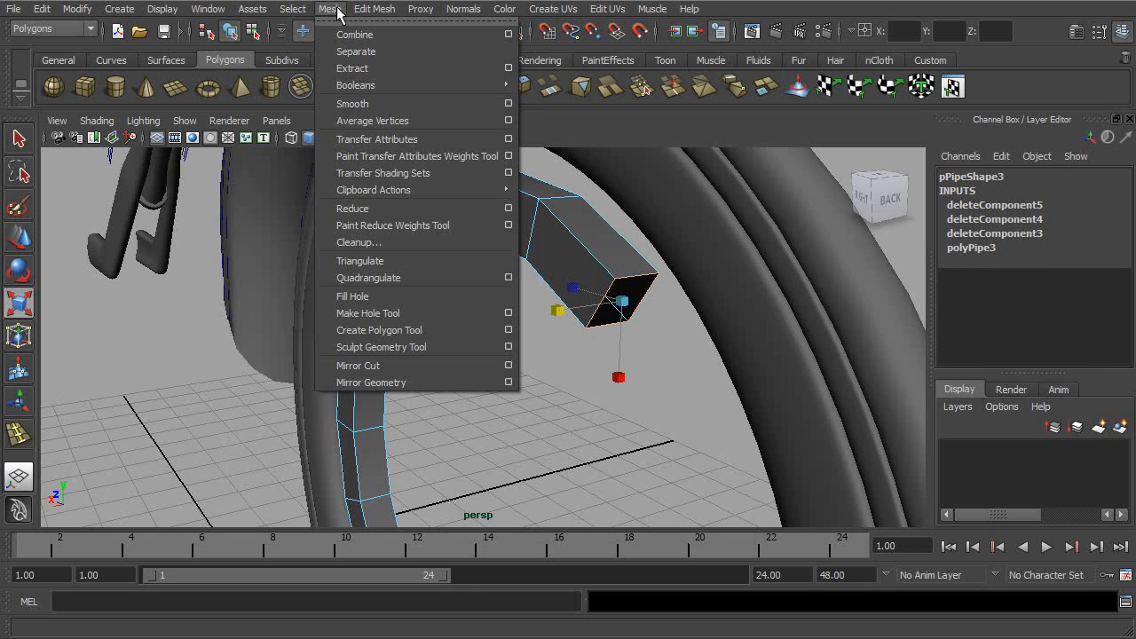
{"action": "left_click", "coordinate": [355, 294]}
{"action": "left_click_drag", "start_coordinate": [548, 290], "coordinate": [487, 271], "text": "alt"}
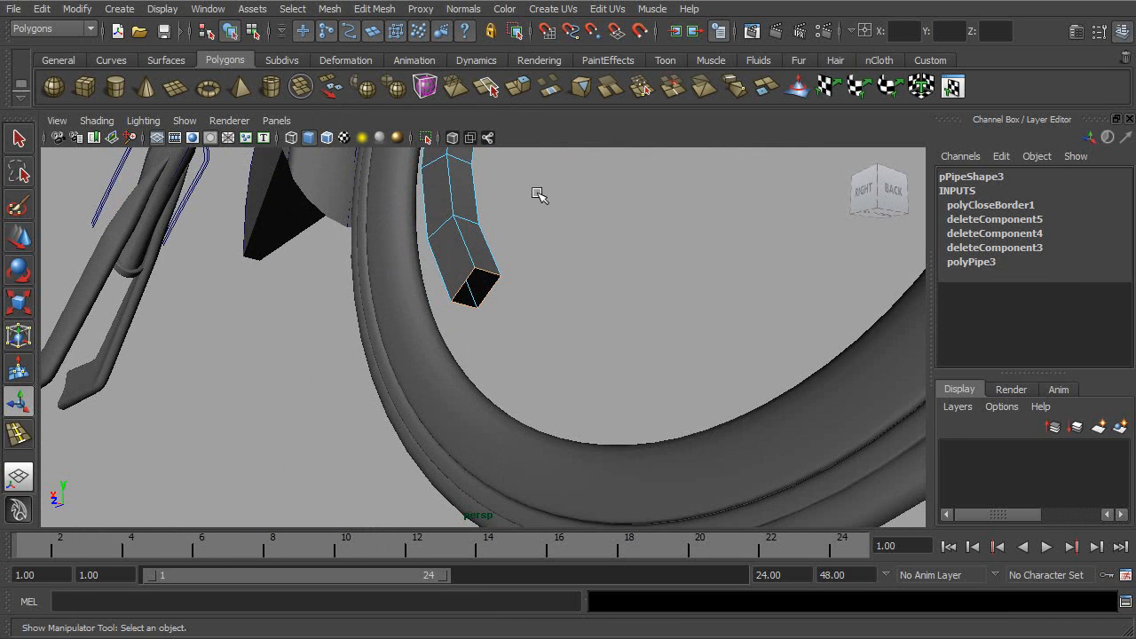
{"action": "middle_click_drag", "start_coordinate": [546, 197], "coordinate": [515, 230], "text": "alt"}
{"action": "right_click_drag", "start_coordinate": [515, 231], "coordinate": [579, 251], "text": "alt"}
{"action": "key", "text": "g"}
{"action": "left_click_drag", "start_coordinate": [580, 239], "coordinate": [540, 274], "text": "alt"}
{"action": "right_click_drag", "start_coordinate": [539, 274], "coordinate": [593, 280], "text": "alt"}
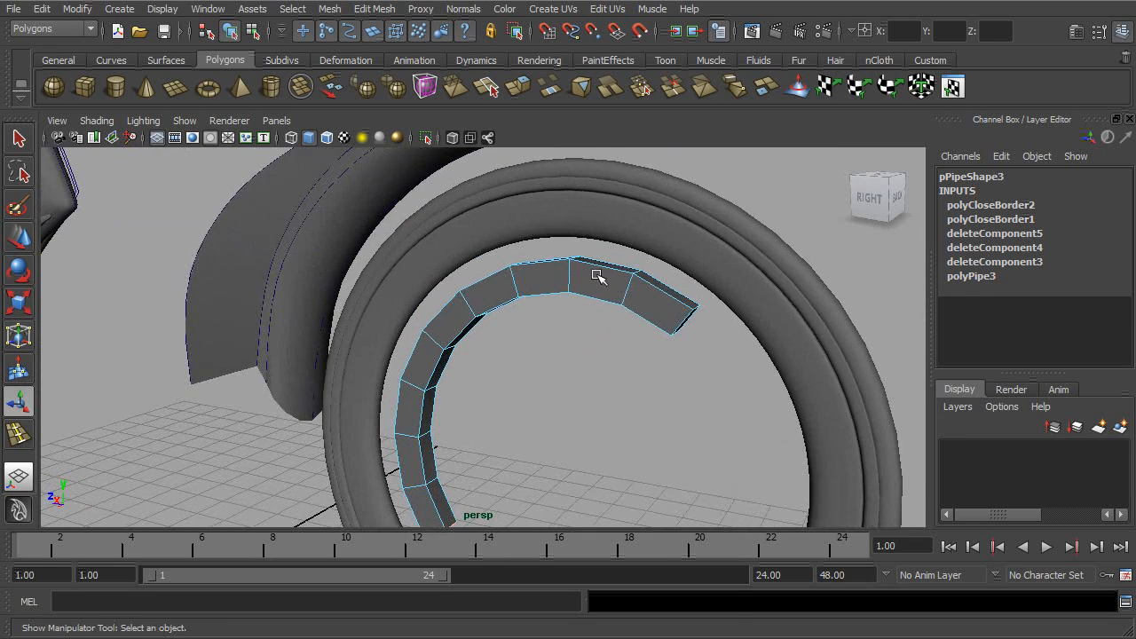
- Extrude the outer face of each end segment outward until it reaches the wheel's inner pipe
{"action": "right_click_drag", "start_coordinate": [660, 298], "coordinate": [666, 287]}
{"action": "left_click_drag", "start_coordinate": [666, 287], "coordinate": [687, 372], "text": "alt"}
{"action": "left_click", "coordinate": [693, 402]}
{"action": "key", "text": "space"}
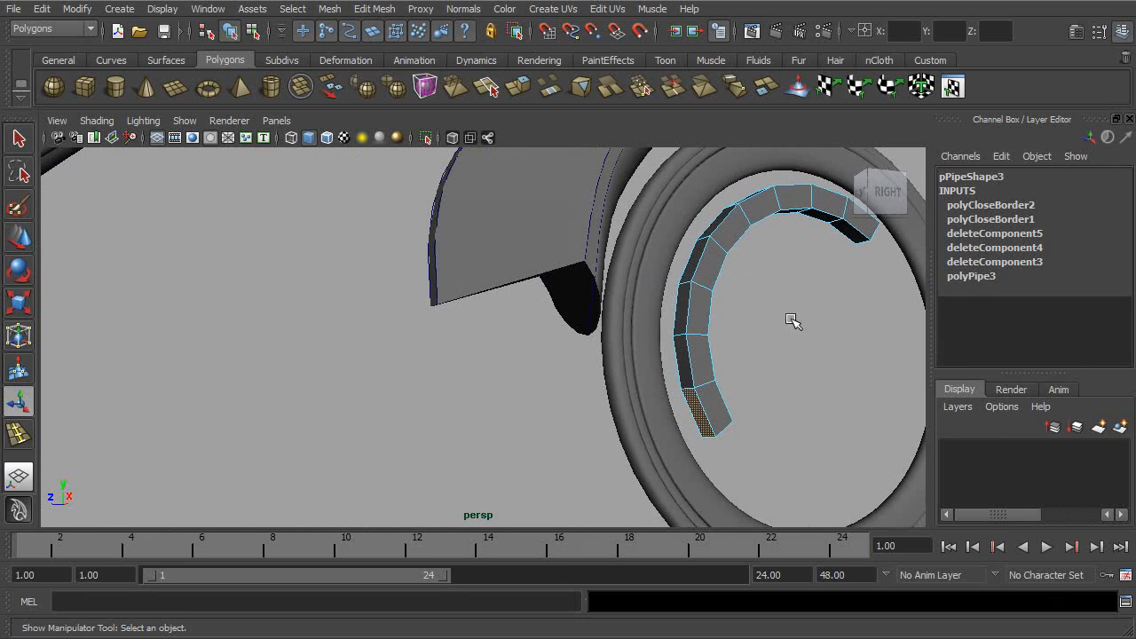
{"action": "key", "text": "space"}
{"action": "middle_click_drag", "start_coordinate": [756, 376], "coordinate": [725, 381], "text": "alt"}
{"action": "right_click_drag", "start_coordinate": [569, 325], "coordinate": [797, 366], "text": "alt"}
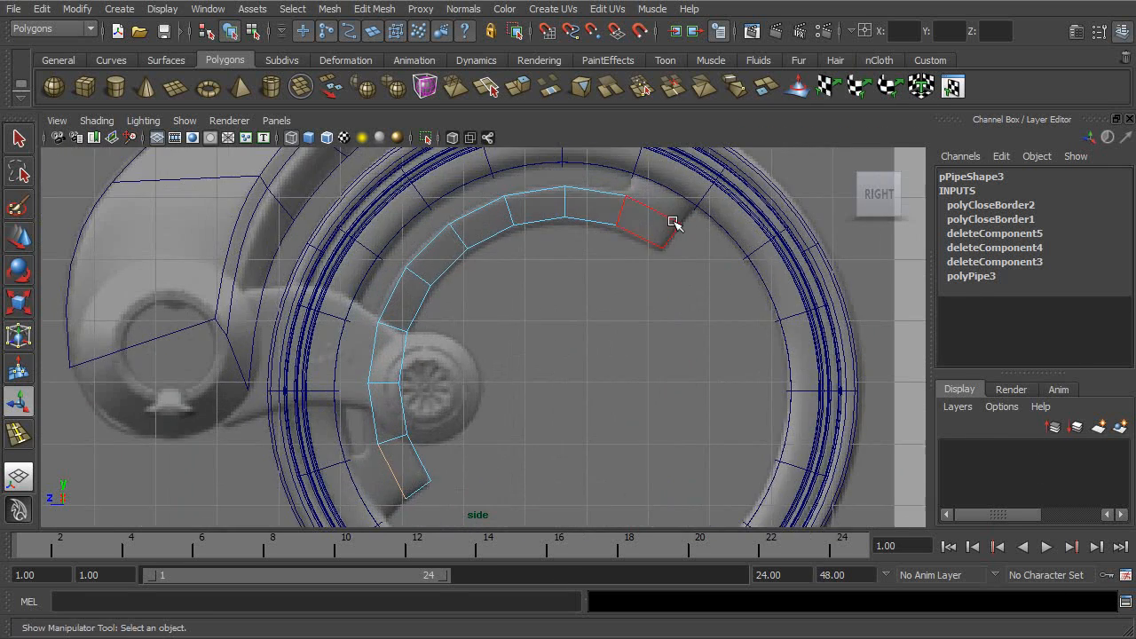
{"action": "middle_click_drag", "start_coordinate": [580, 362], "coordinate": [538, 344], "text": "alt"}
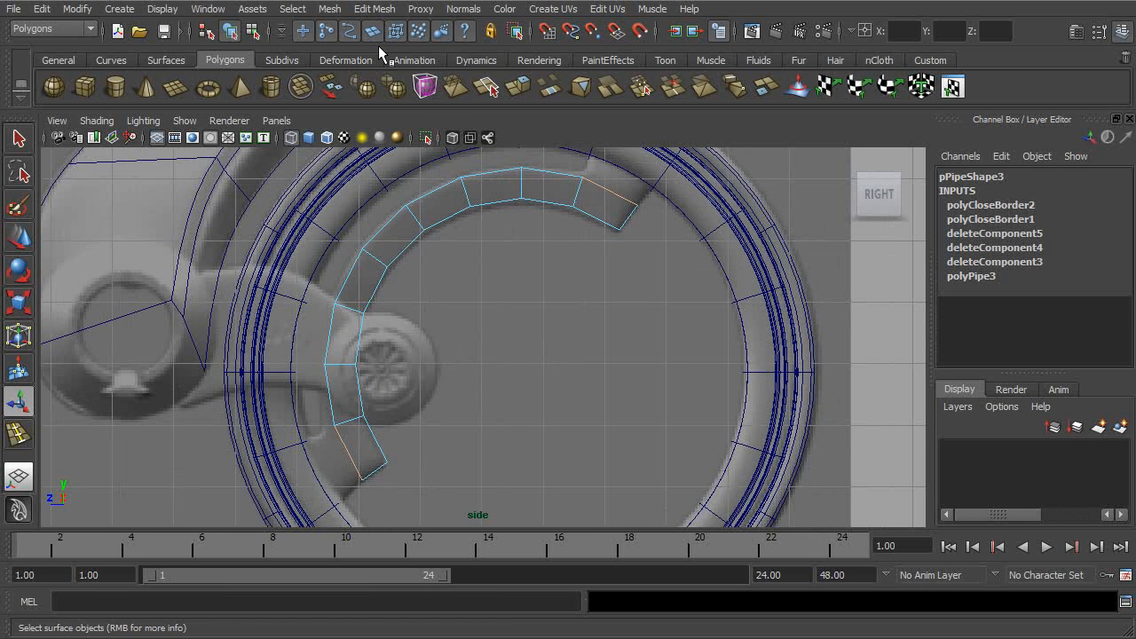
{"action": "left_click", "coordinate": [524, 92]}
{"action": "middle_click_drag", "start_coordinate": [631, 163], "coordinate": [576, 236], "text": "alt"}
{"action": "left_click_drag", "start_coordinate": [583, 216], "coordinate": [601, 184]}
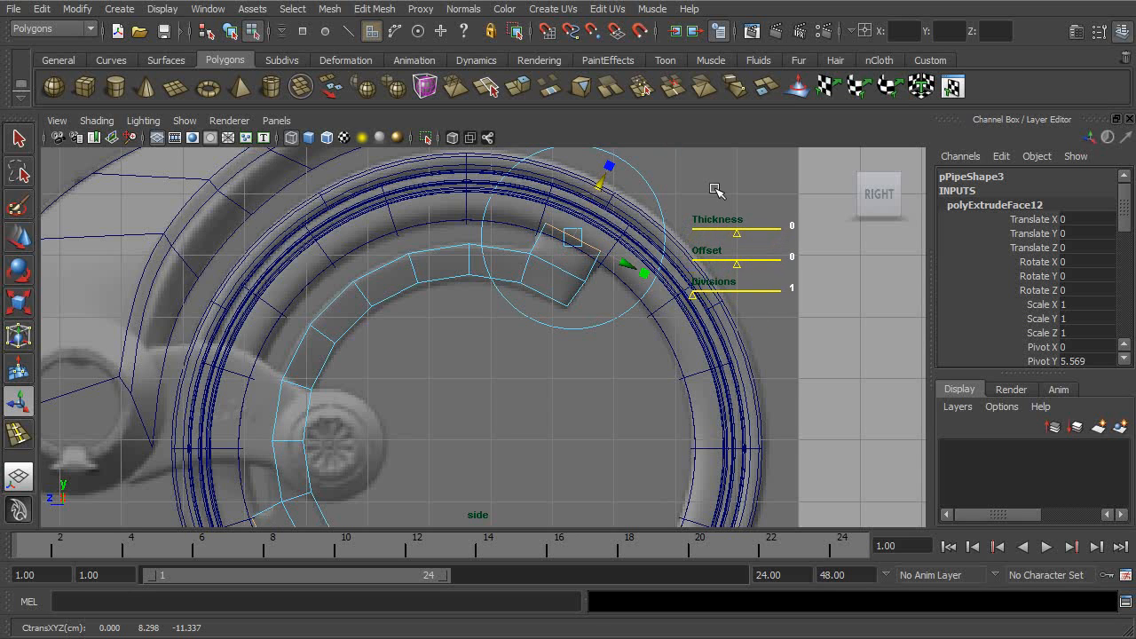
- Delete the extruded end faces hidden inside the wheel and return to object selection with the arc selected
{"action": "key", "text": "space"}
{"action": "key", "text": "space"}
{"action": "left_click_drag", "start_coordinate": [791, 200], "coordinate": [482, 217], "text": "alt"}
{"action": "right_click_drag", "start_coordinate": [487, 247], "coordinate": [575, 259], "text": "alt"}
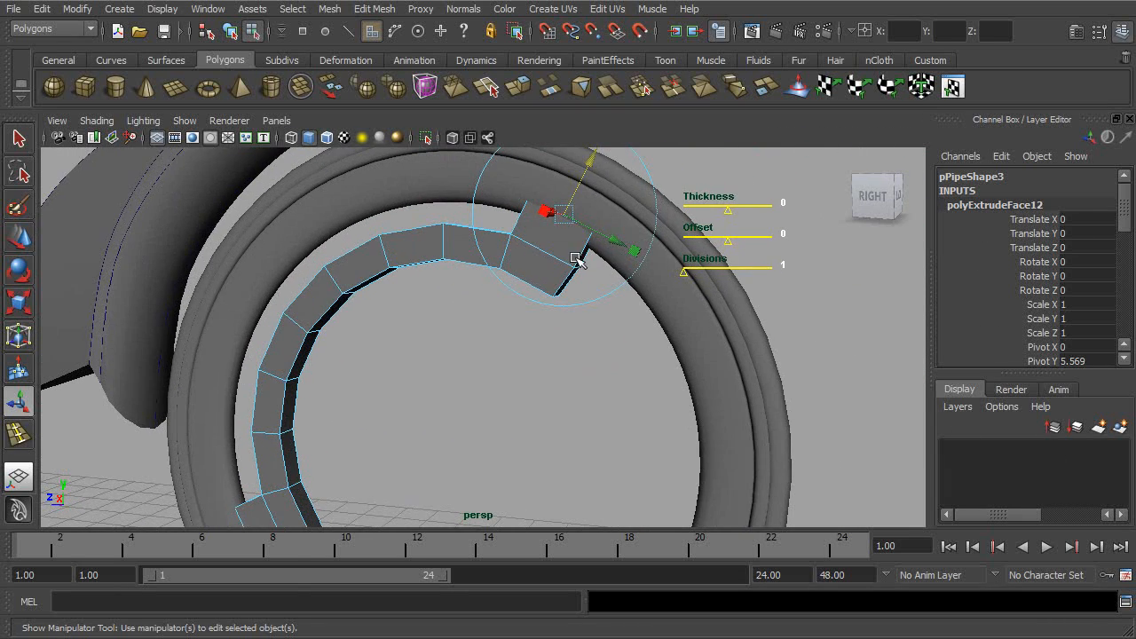
{"action": "key", "text": "Delete"}
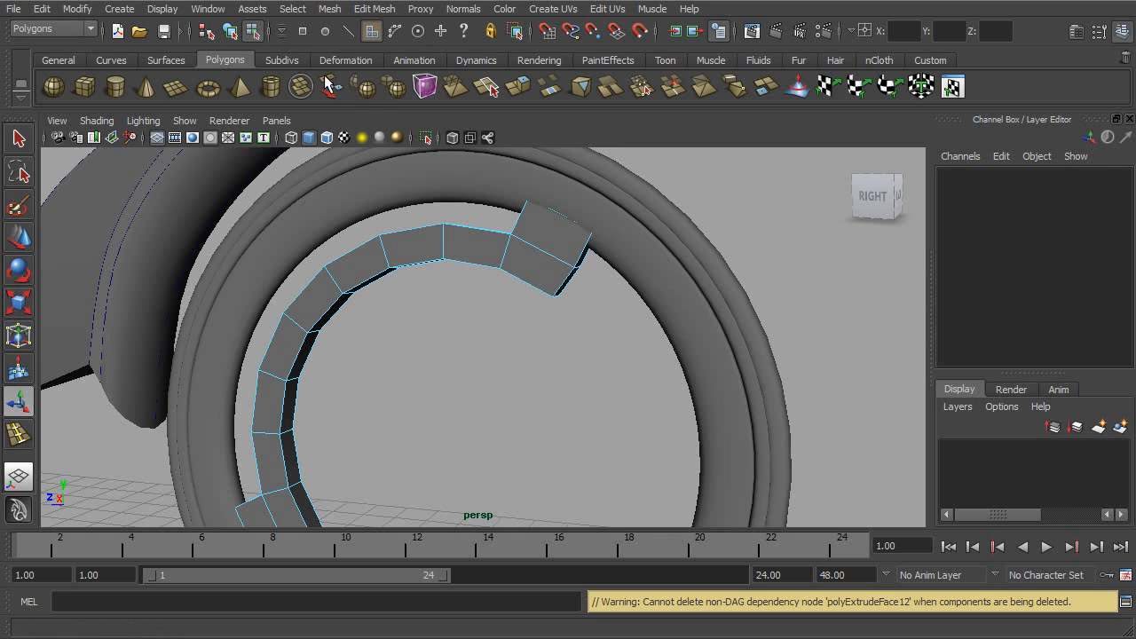
{"action": "left_click", "coordinate": [230, 30]}
{"action": "left_click_drag", "start_coordinate": [533, 293], "coordinate": [482, 278], "text": "alt"}
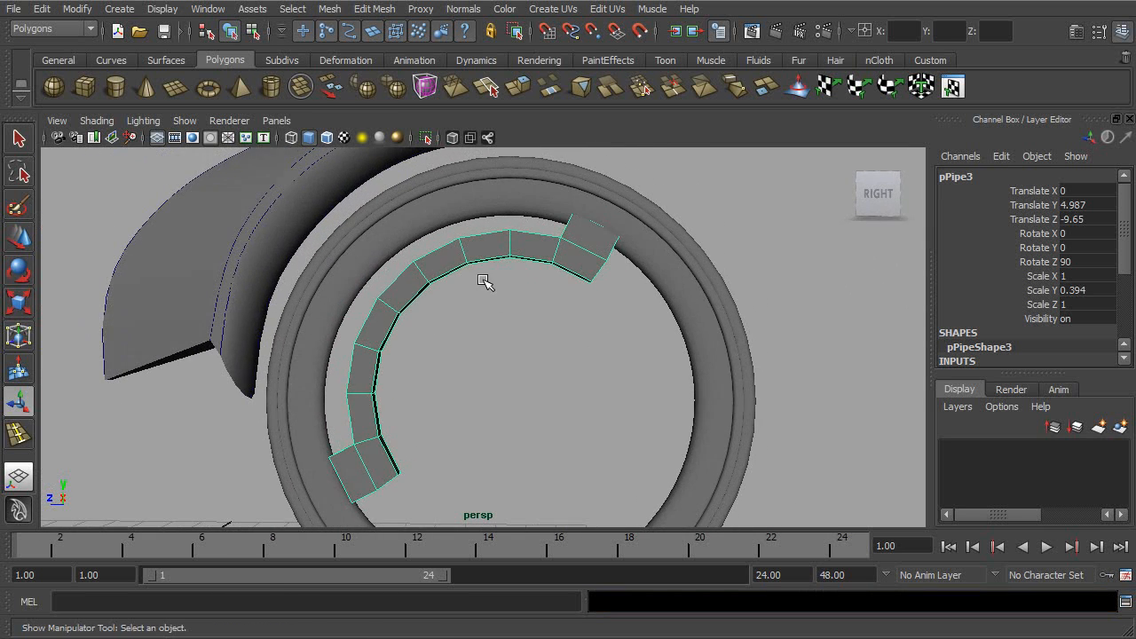
{"action": "key", "text": "r"}
- Turn on the arc's smooth preview and shift the outer corner vertices of its lower end to match the reference
{"action": "key", "text": "space"}
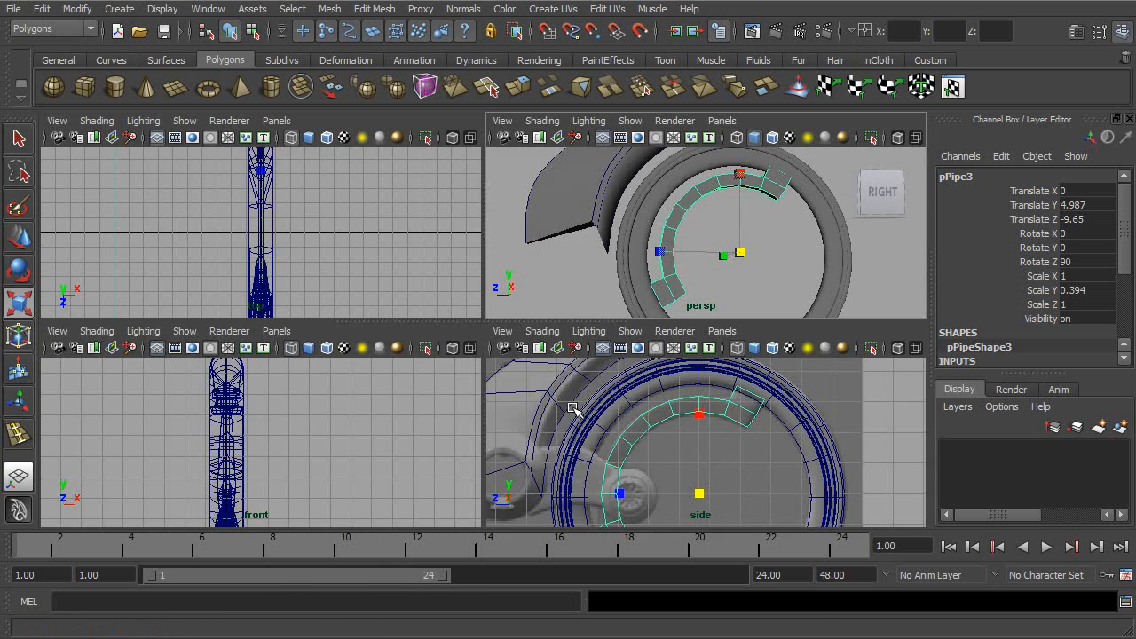
{"action": "key", "text": "space"}
{"action": "middle_click_drag", "start_coordinate": [527, 398], "coordinate": [535, 294], "text": "alt"}
{"action": "right_click_drag", "start_coordinate": [535, 292], "coordinate": [504, 414], "text": "alt"}
{"action": "middle_click_drag", "start_coordinate": [505, 414], "coordinate": [669, 365], "text": "alt"}
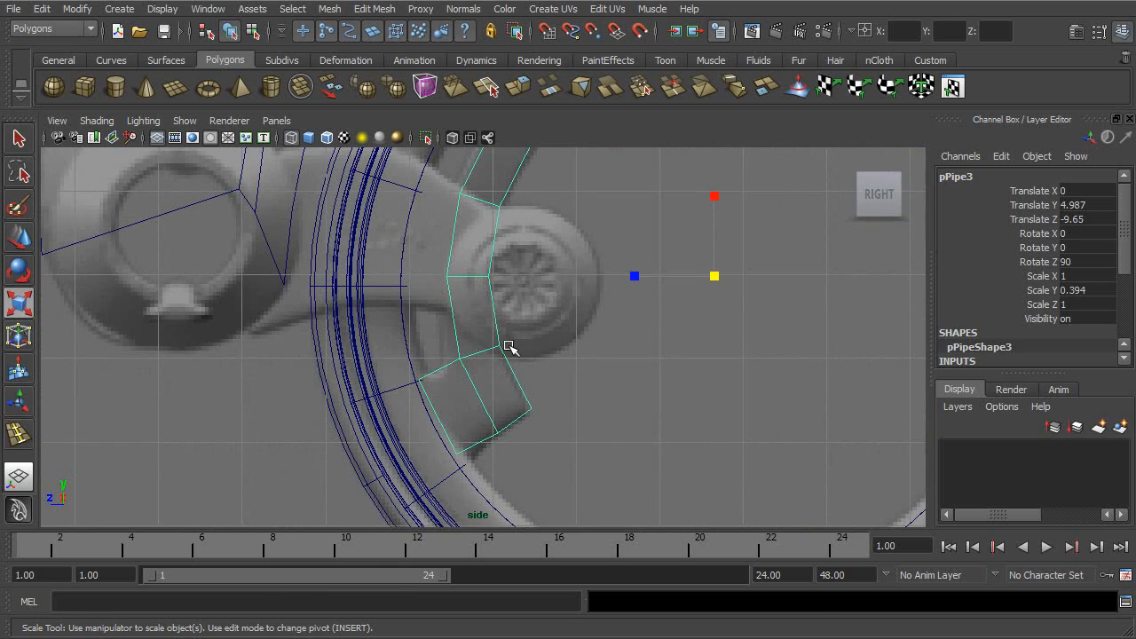
{"action": "key", "text": "3"}
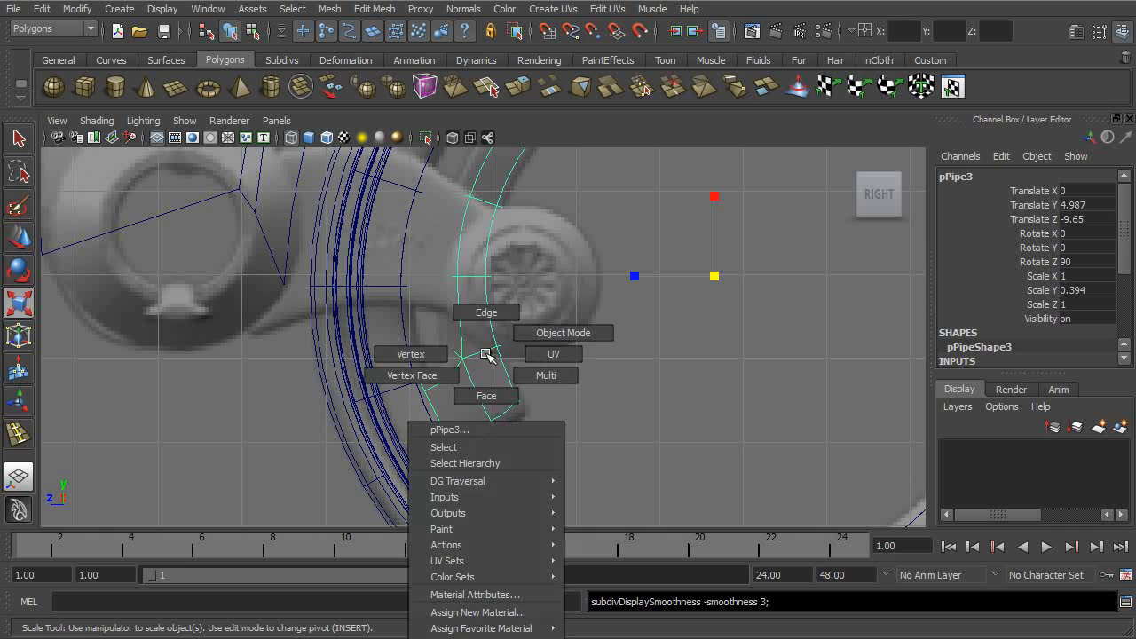
{"action": "right_click_drag", "start_coordinate": [486, 355], "coordinate": [447, 350]}
{"action": "left_click", "coordinate": [420, 385]}
{"action": "key", "text": "w"}
{"action": "left_click_drag", "start_coordinate": [419, 383], "coordinate": [408, 379]}
{"action": "left_click_drag", "start_coordinate": [472, 433], "coordinate": [450, 458]}
- Move the outer corner vertices of the arc's upper end to about 8.568 in Y and -10.804 in Z, and check the shape in perspective
{"action": "middle_click_drag", "start_coordinate": [579, 361], "coordinate": [538, 489], "text": "alt"}
{"action": "middle_click_drag", "start_coordinate": [703, 286], "coordinate": [483, 444], "text": "alt"}
{"action": "right_click_drag", "start_coordinate": [595, 383], "coordinate": [704, 298], "text": "alt"}
{"action": "left_click_drag", "start_coordinate": [691, 271], "coordinate": [668, 294]}
{"action": "left_click_drag", "start_coordinate": [627, 222], "coordinate": [540, 270]}
{"action": "left_click_drag", "start_coordinate": [580, 249], "coordinate": [570, 244]}
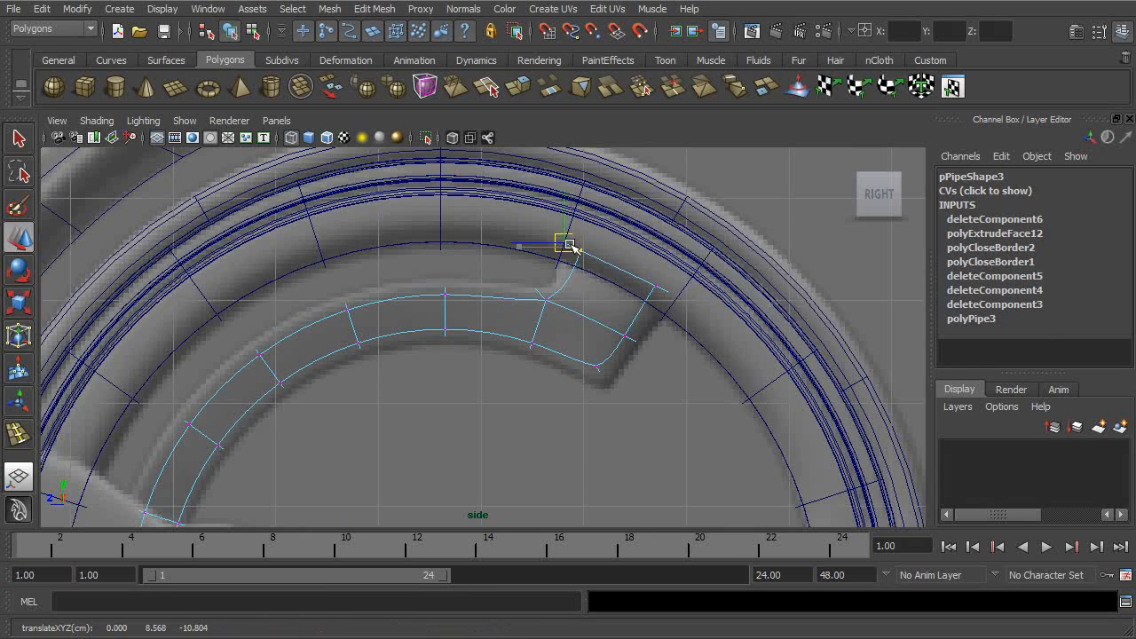
{"action": "key", "text": "space"}
- Select the vertices along the arc's inner edge and around both ends, and scale them across the arc's width
{"action": "key", "text": "space"}
{"action": "left_click_drag", "start_coordinate": [743, 246], "coordinate": [688, 285], "text": "alt"}
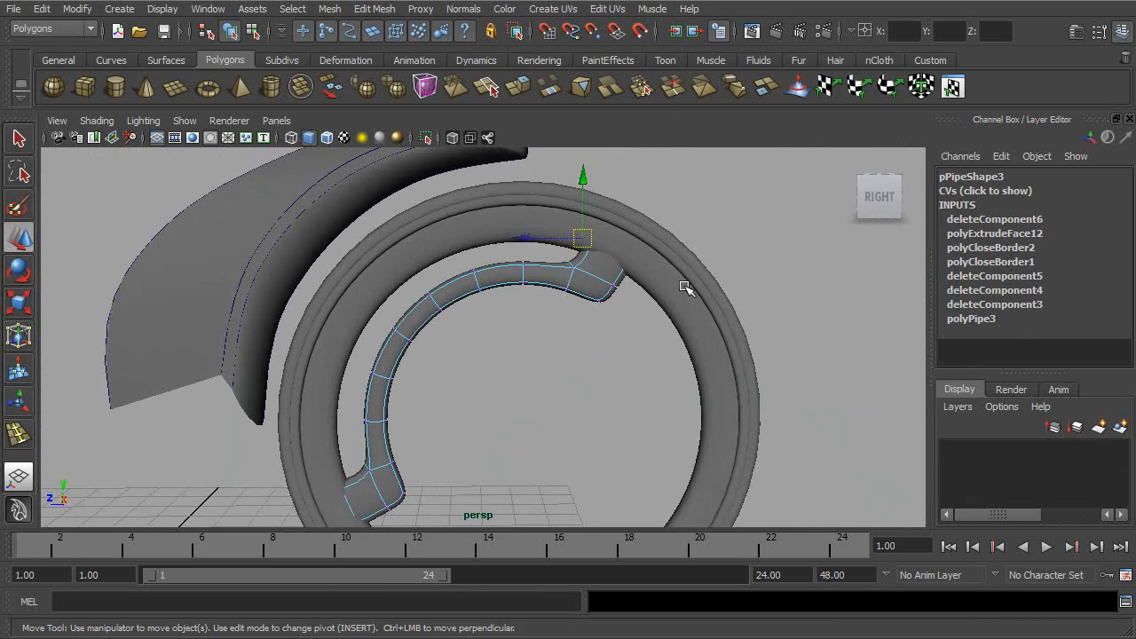
{"action": "right_click_drag", "start_coordinate": [688, 284], "coordinate": [767, 268], "text": "alt"}
{"action": "key", "text": "space"}
{"action": "key", "text": "space"}
{"action": "middle_click_drag", "start_coordinate": [654, 436], "coordinate": [739, 330], "text": "alt"}
{"action": "left_click_drag", "start_coordinate": [482, 231], "coordinate": [438, 270]}
{"action": "left_click_drag", "start_coordinate": [549, 219], "coordinate": [516, 251], "text": "shift"}
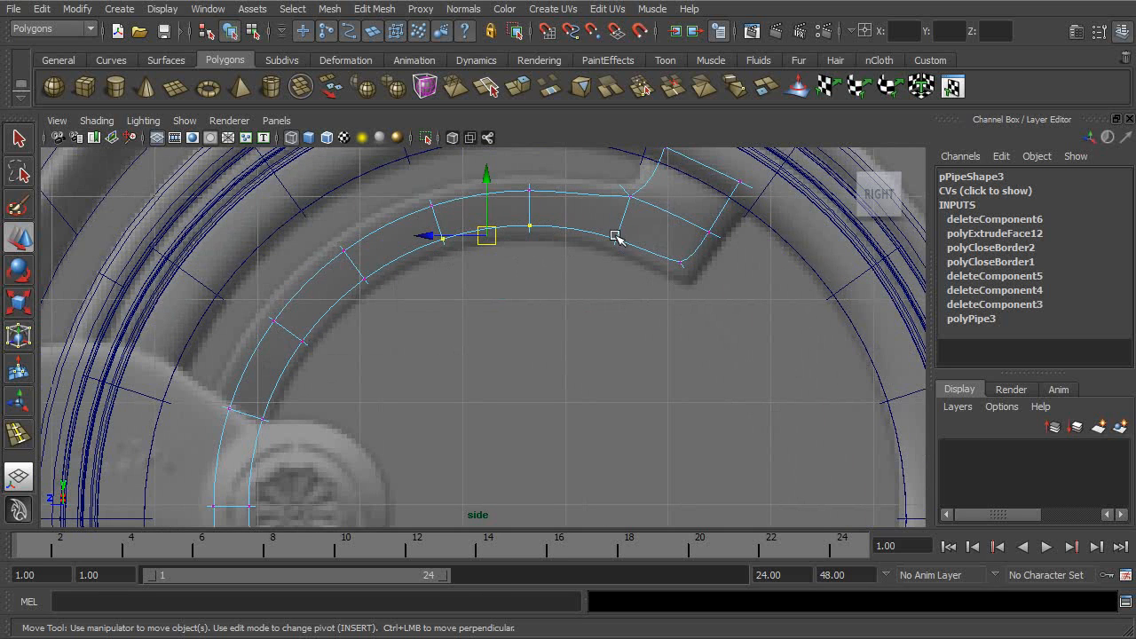
{"action": "left_click_drag", "start_coordinate": [579, 284], "coordinate": [641, 224], "text": "shift"}
{"action": "left_click_drag", "start_coordinate": [702, 248], "coordinate": [652, 293], "text": "shift"}
{"action": "left_click_drag", "start_coordinate": [693, 210], "coordinate": [754, 260], "text": "shift"}
{"action": "left_click_drag", "start_coordinate": [730, 169], "coordinate": [781, 209], "text": "shift"}
{"action": "middle_click_drag", "start_coordinate": [546, 310], "coordinate": [663, 277], "text": "alt"}
{"action": "left_click_drag", "start_coordinate": [504, 238], "coordinate": [414, 329], "text": "shift"}
{"action": "middle_click_drag", "start_coordinate": [429, 377], "coordinate": [596, 269], "text": "alt"}
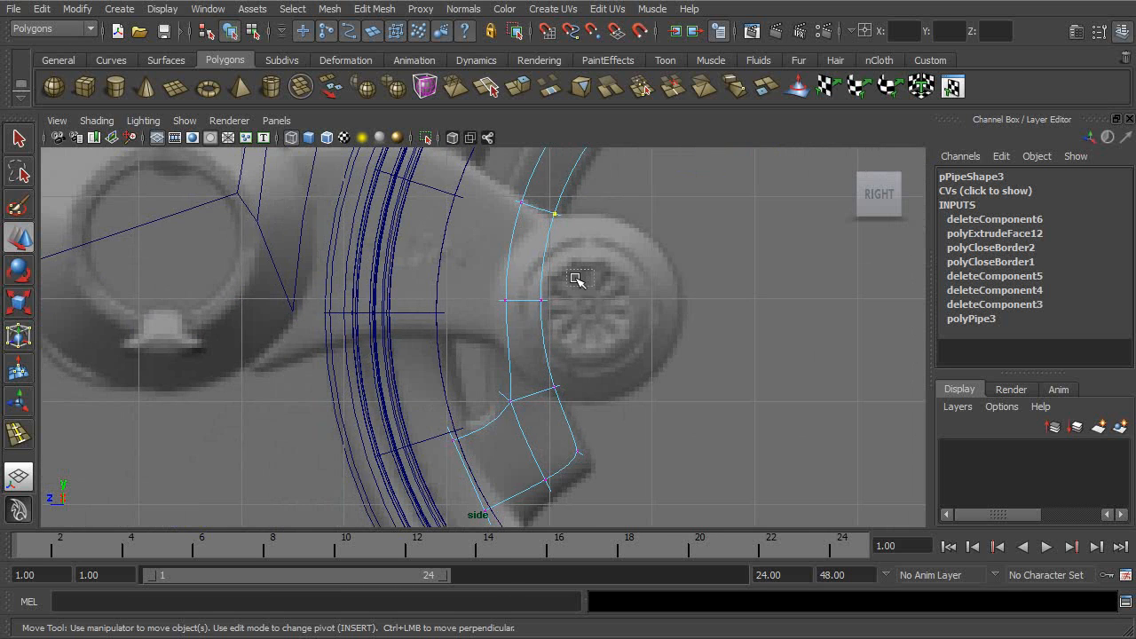
{"action": "left_click_drag", "start_coordinate": [605, 362], "coordinate": [538, 407], "text": "shift"}
{"action": "middle_click_drag", "start_coordinate": [578, 473], "coordinate": [586, 376], "text": "alt"}
{"action": "left_click_drag", "start_coordinate": [539, 405], "coordinate": [482, 456], "text": "shift"}
{"action": "key", "text": "space"}
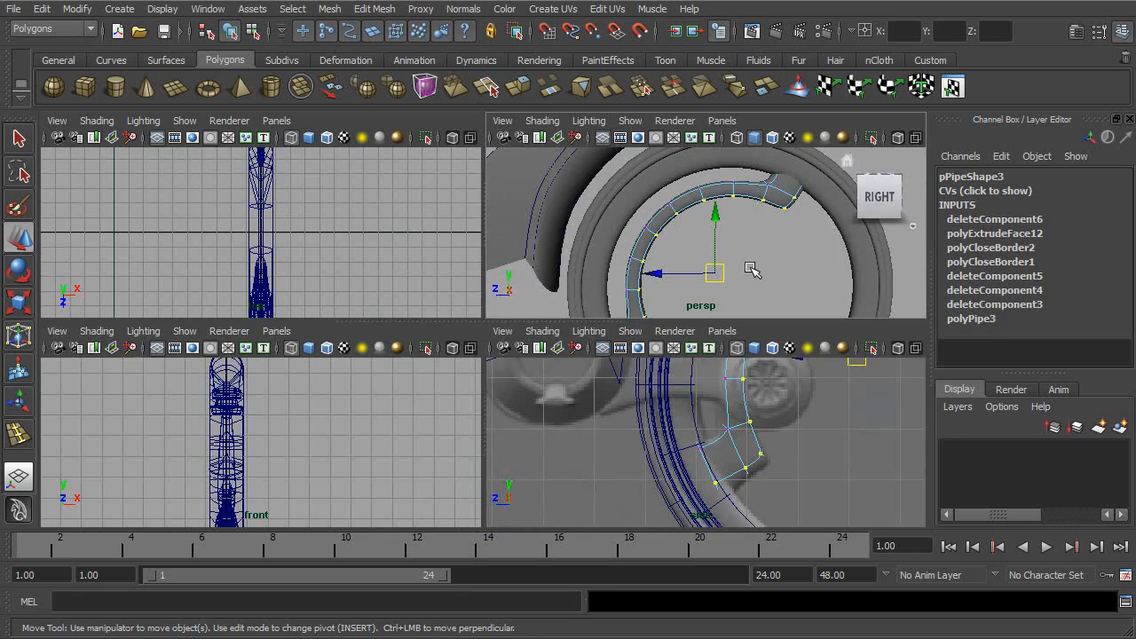
{"action": "key", "text": "space"}
{"action": "left_click_drag", "start_coordinate": [643, 340], "coordinate": [591, 343], "text": "alt"}
{"action": "middle_click_drag", "start_coordinate": [592, 342], "coordinate": [695, 323], "text": "alt"}
{"action": "left_click_drag", "start_coordinate": [695, 323], "coordinate": [654, 332], "text": "alt"}
{"action": "key", "text": "r"}
{"action": "left_click", "coordinate": [589, 348]}
{"action": "key", "text": "ctrl+z"}
{"action": "left_click_drag", "start_coordinate": [586, 346], "coordinate": [593, 319], "text": "alt"}
{"action": "left_click_drag", "start_coordinate": [437, 380], "coordinate": [724, 387]}
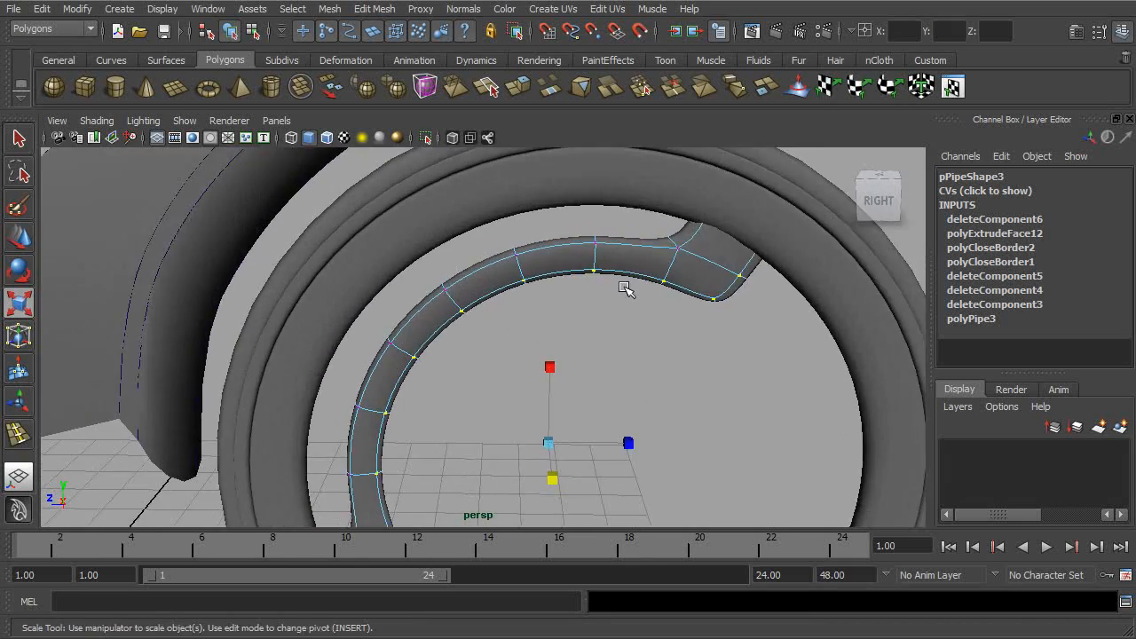
- Return to object selection and turn off the arc's smooth preview around its upper end
{"action": "left_click", "coordinate": [231, 33]}
{"action": "middle_click_drag", "start_coordinate": [648, 289], "coordinate": [632, 334], "text": "alt"}
{"action": "right_click_drag", "start_coordinate": [631, 335], "coordinate": [730, 359], "text": "alt"}
{"action": "key", "text": "1"}
{"action": "left_click_drag", "start_coordinate": [672, 343], "coordinate": [684, 348], "text": "alt"}
{"action": "right_click_drag", "start_coordinate": [684, 347], "coordinate": [717, 394], "text": "alt"}
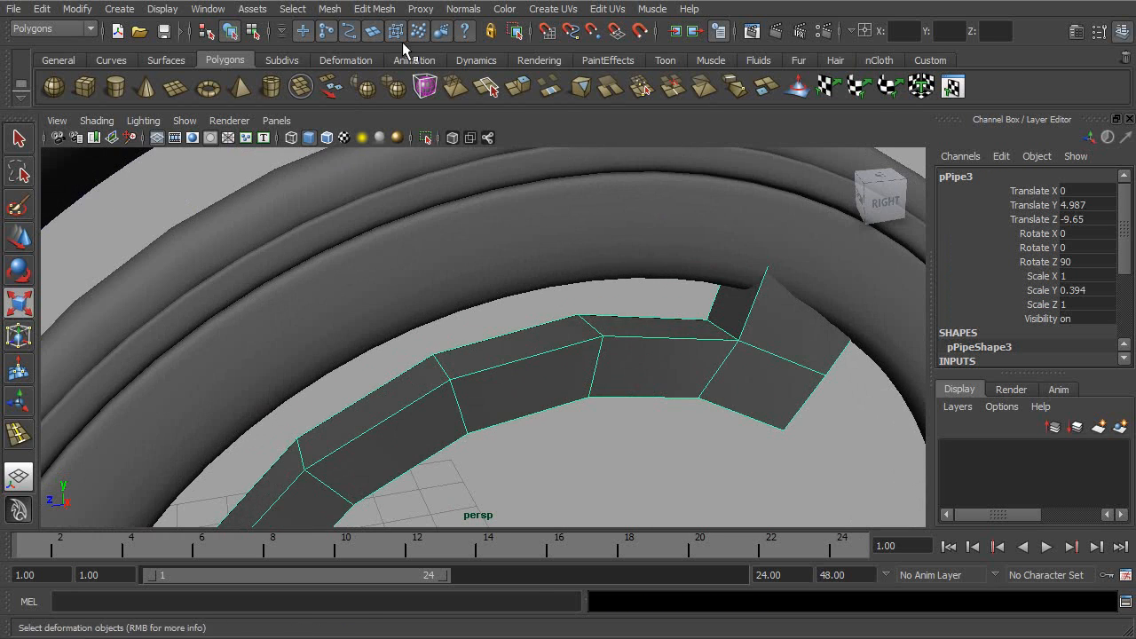
- Insert two edge loops running along the arc's thickness, close to its side faces, with the Insert Edge Loop Tool
{"action": "left_click", "coordinate": [373, 9]}
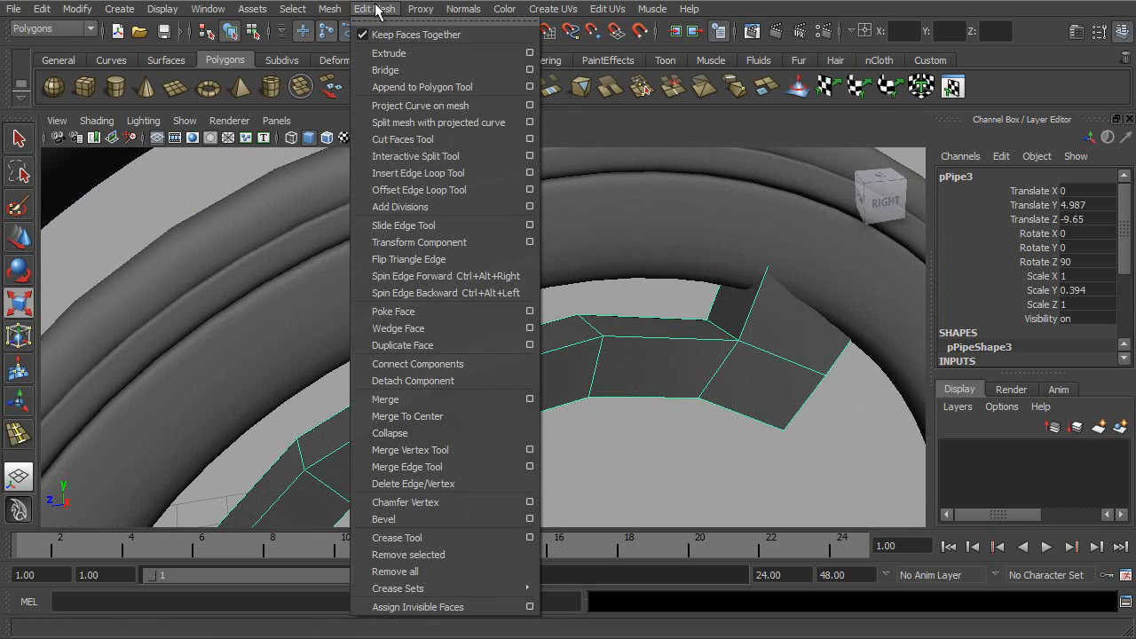
{"action": "left_click", "coordinate": [530, 172]}
{"action": "left_click", "coordinate": [795, 205]}
{"action": "left_click", "coordinate": [1113, 76]}
{"action": "left_click_drag", "start_coordinate": [603, 359], "coordinate": [569, 382], "text": "alt"}
{"action": "right_click_drag", "start_coordinate": [569, 382], "coordinate": [684, 391], "text": "alt"}
{"action": "left_click_drag", "start_coordinate": [735, 395], "coordinate": [740, 392]}
{"action": "left_click_drag", "start_coordinate": [693, 361], "coordinate": [689, 358]}
{"action": "left_click_drag", "start_coordinate": [787, 401], "coordinate": [738, 340], "text": "alt"}
{"action": "middle_click_drag", "start_coordinate": [738, 341], "coordinate": [707, 411], "text": "alt"}
{"action": "left_click_drag", "start_coordinate": [707, 411], "coordinate": [680, 377], "text": "alt"}
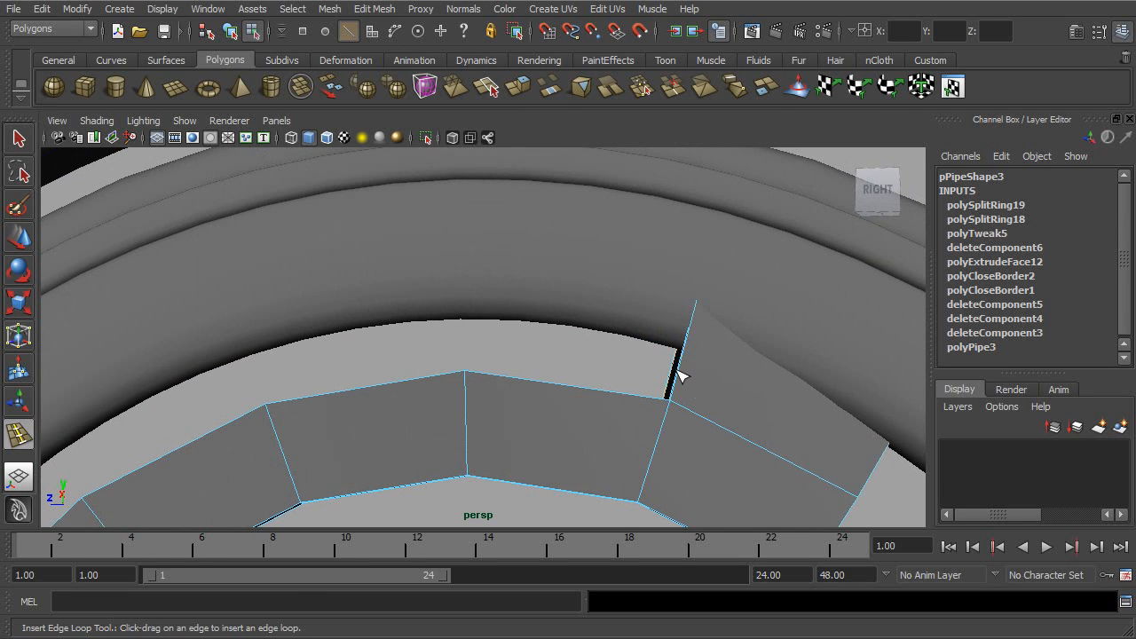
- Insert an edge loop across the widened tab at each end of the arc, close to the inside corner
{"action": "left_click", "coordinate": [680, 369]}
{"action": "right_click_drag", "start_coordinate": [680, 369], "coordinate": [601, 384], "text": "alt"}
{"action": "middle_click_drag", "start_coordinate": [602, 384], "coordinate": [669, 308], "text": "alt"}
{"action": "left_click_drag", "start_coordinate": [690, 318], "coordinate": [643, 313], "text": "alt"}
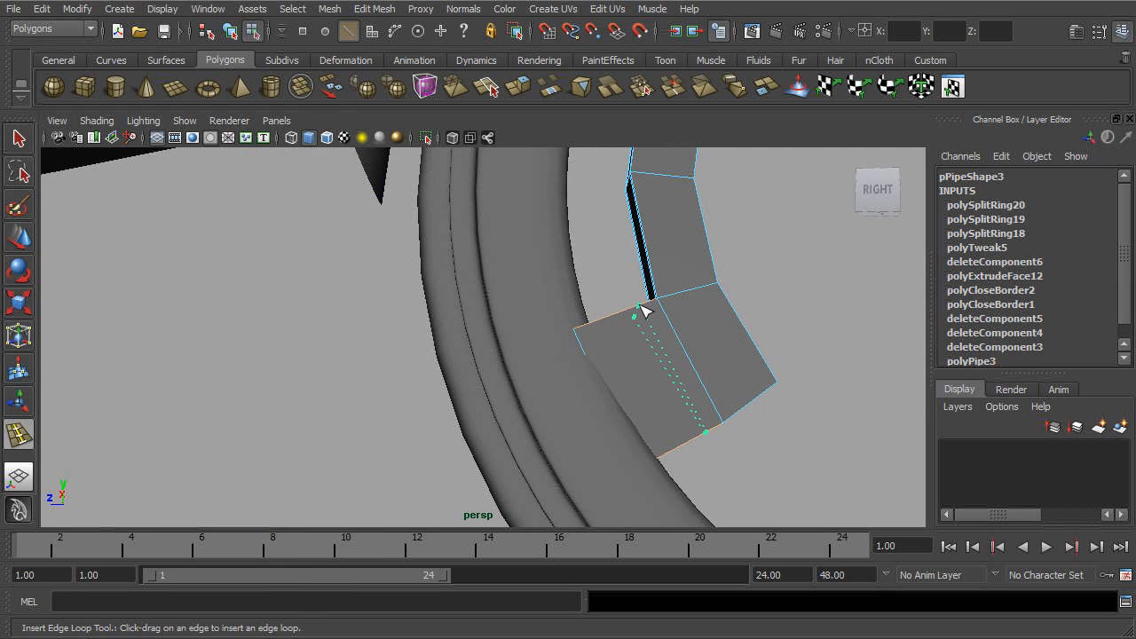
{"action": "left_click", "coordinate": [643, 309]}
- Leave the edge loop tool, turn on the arc's smooth preview and check the tightened corners
{"action": "left_click", "coordinate": [162, 196]}
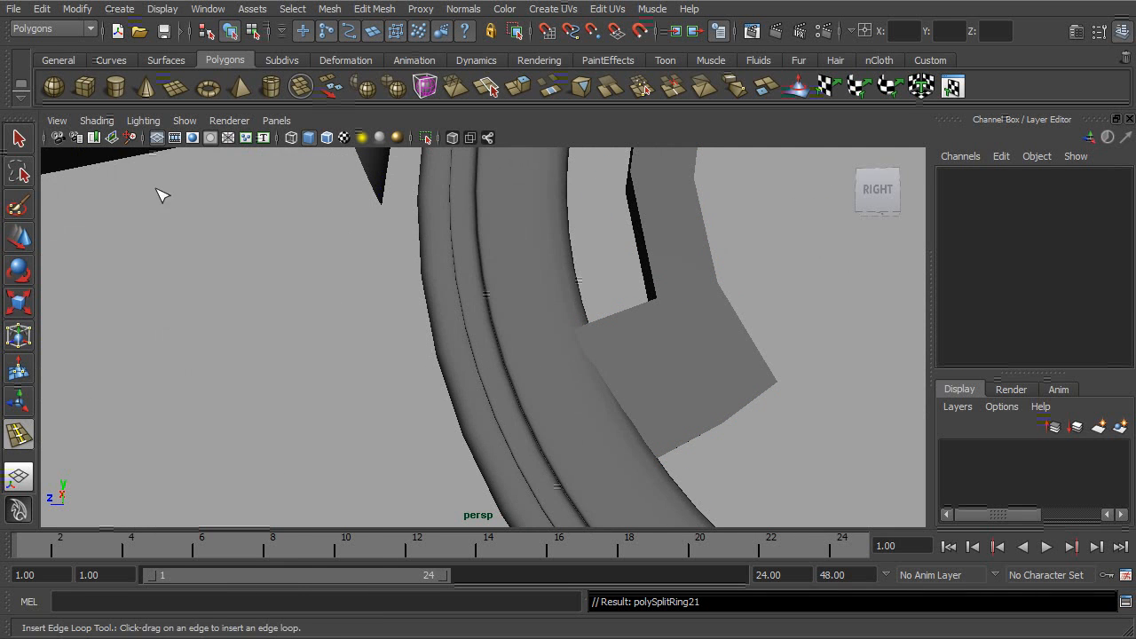
{"action": "left_click", "coordinate": [15, 136]}
{"action": "left_click", "coordinate": [648, 332]}
{"action": "right_click_drag", "start_coordinate": [730, 336], "coordinate": [684, 339], "text": "alt"}
{"action": "key", "text": "3"}
{"action": "left_click", "coordinate": [775, 329]}
{"action": "left_click_drag", "start_coordinate": [777, 338], "coordinate": [609, 341], "text": "alt"}
- Select the vertices around the inside corner of the arc's upper tab and scale them in Y to about 0.73
{"action": "left_click", "coordinate": [627, 290]}
{"action": "right_click_drag", "start_coordinate": [627, 290], "coordinate": [691, 360], "text": "alt"}
{"action": "mouse_move", "coordinate": [681, 339]}
{"action": "left_mouse_down", "text": "alt"}
{"action": "mouse_move", "coordinate": [497, 325]}
{"action": "mouse_move", "coordinate": [691, 350]}
{"action": "mouse_move", "coordinate": [665, 348]}
{"action": "left_mouse_up", "text": "alt"}
{"action": "right_click_drag", "start_coordinate": [668, 381], "coordinate": [612, 380]}
{"action": "left_click_drag", "start_coordinate": [659, 376], "coordinate": [649, 341], "text": "alt"}
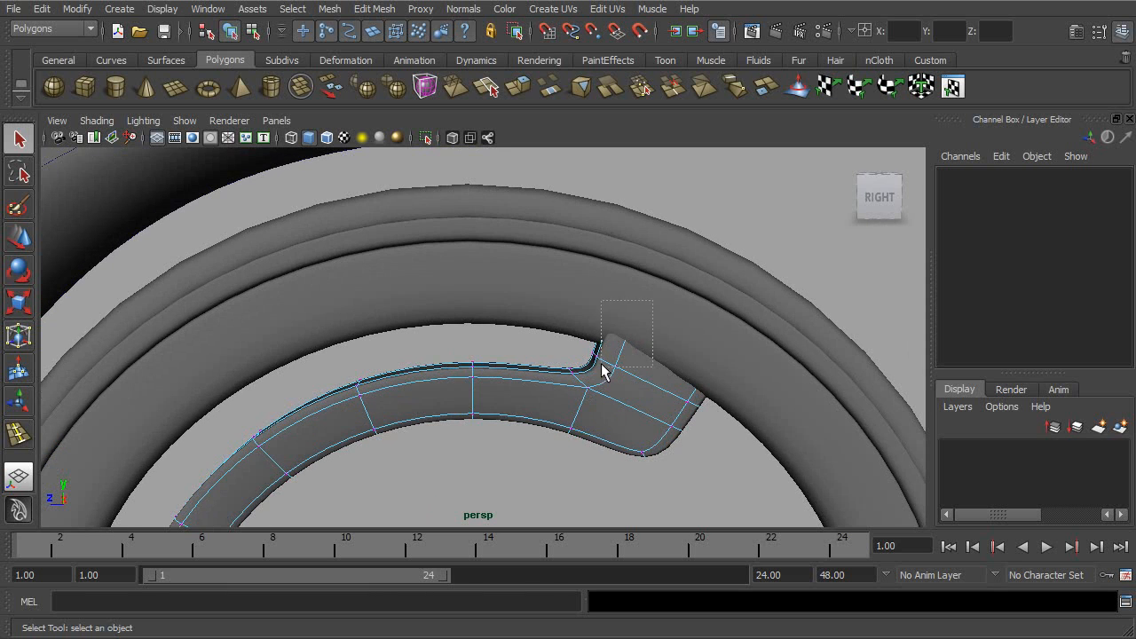
{"action": "left_click_drag", "start_coordinate": [557, 385], "coordinate": [662, 349]}
{"action": "key", "text": "r"}
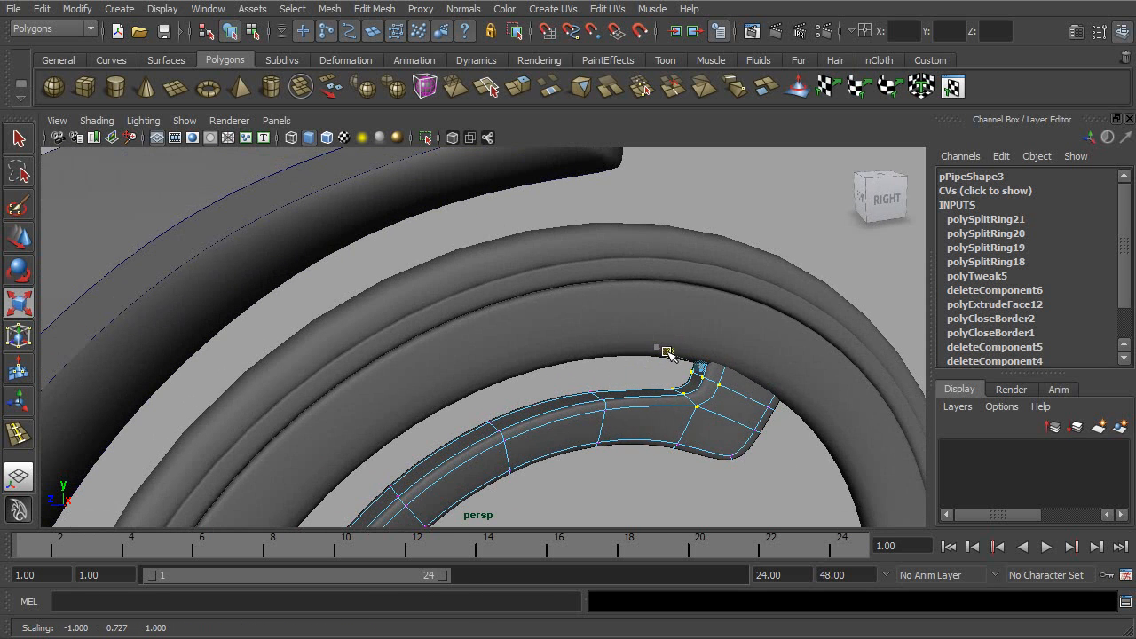
- Scale the vertices around the inside corner of the arc's lower tab in Y to about 0.82
{"action": "left_click_drag", "start_coordinate": [629, 414], "coordinate": [633, 313], "text": "alt"}
{"action": "left_click_drag", "start_coordinate": [352, 374], "coordinate": [352, 375]}
{"action": "right_click_drag", "start_coordinate": [410, 371], "coordinate": [479, 370], "text": "alt"}
{"action": "left_click_drag", "start_coordinate": [479, 371], "coordinate": [396, 388], "text": "alt"}
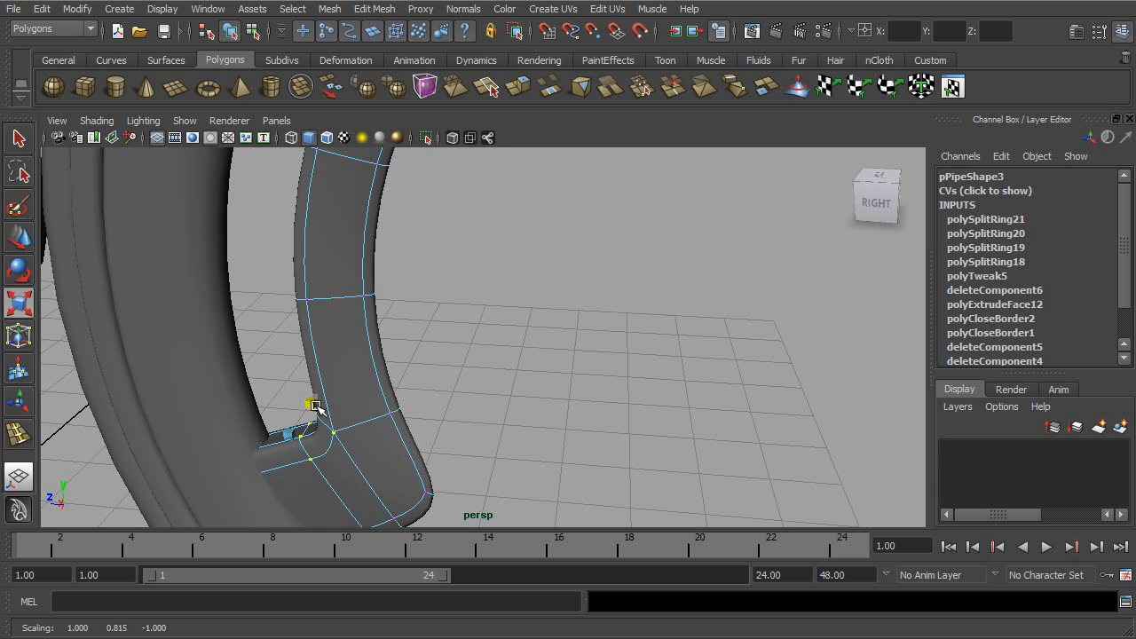
{"action": "right_click_drag", "start_coordinate": [462, 391], "coordinate": [394, 378], "text": "alt"}
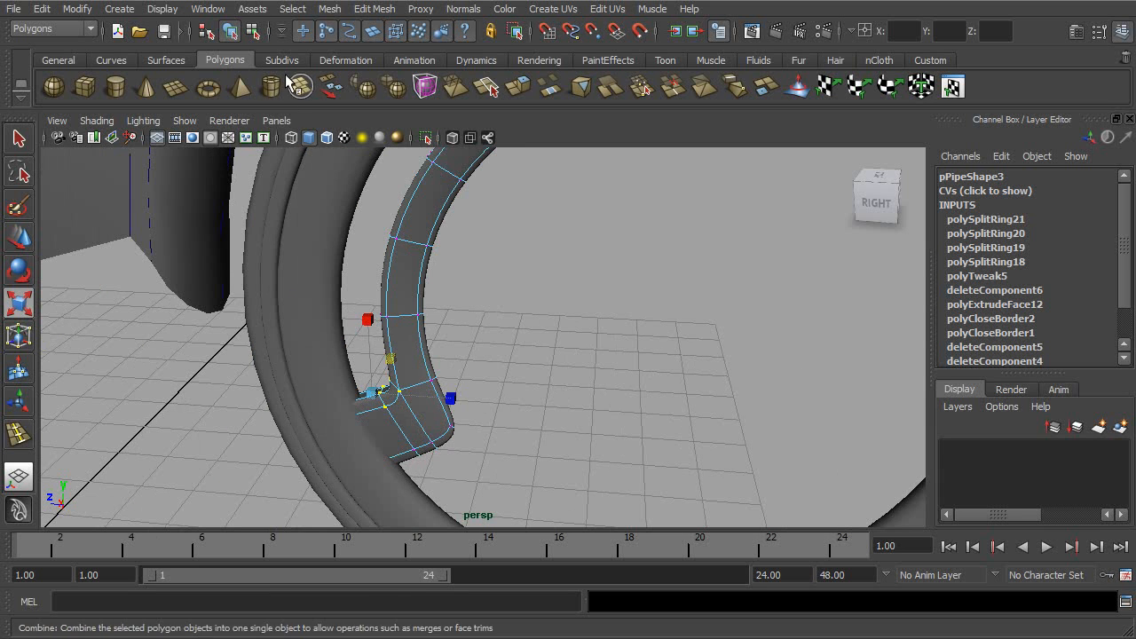
- Return to object selection, select the arc and turn off its smooth preview
{"action": "left_click", "coordinate": [253, 33]}
{"action": "left_click", "coordinate": [230, 33]}
{"action": "left_click", "coordinate": [713, 317]}
{"action": "right_click_drag", "start_coordinate": [786, 319], "coordinate": [569, 312], "text": "alt"}
{"action": "left_click_drag", "start_coordinate": [568, 313], "coordinate": [582, 281], "text": "alt"}
{"action": "middle_click_drag", "start_coordinate": [582, 280], "coordinate": [539, 329], "text": "alt"}
{"action": "right_click_drag", "start_coordinate": [515, 331], "coordinate": [691, 347], "text": "alt"}
{"action": "left_click", "coordinate": [590, 231]}
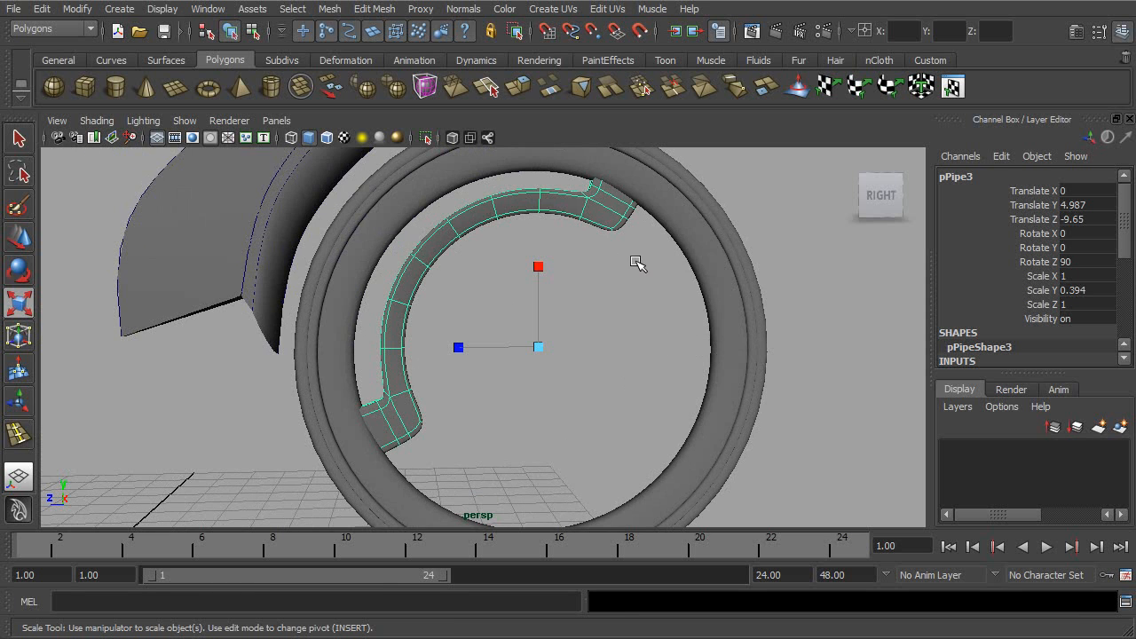
{"action": "key", "text": "1"}
{"action": "right_click_drag", "start_coordinate": [614, 259], "coordinate": [632, 295], "text": "alt"}
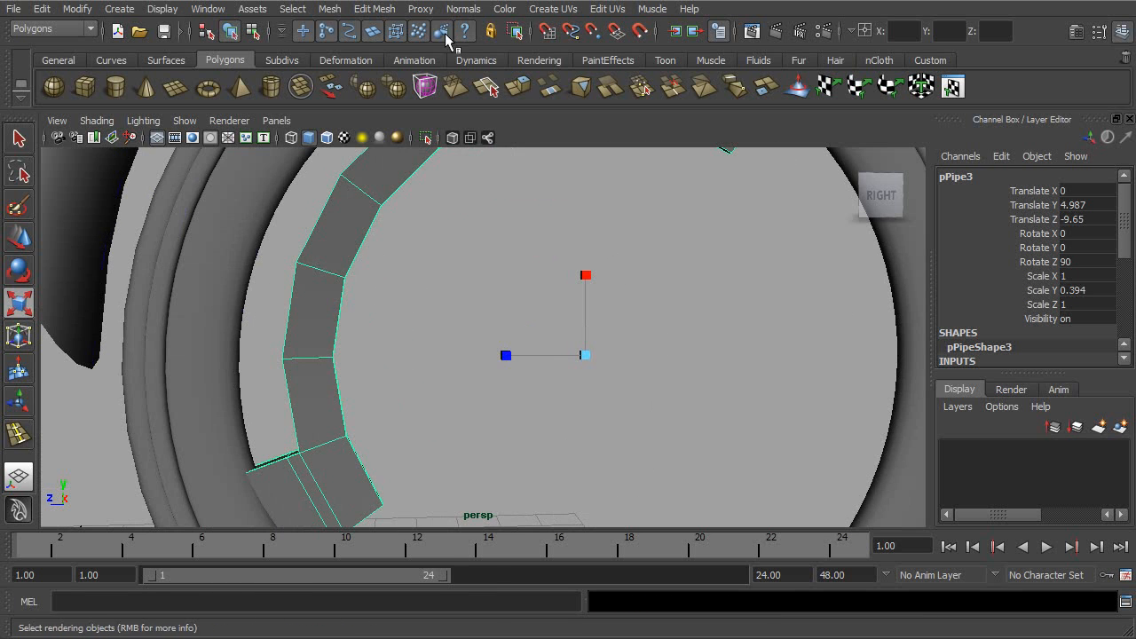
- Insert an edge loop along the full length of the arc, close to its inner edge
{"action": "left_click", "coordinate": [369, 10]}
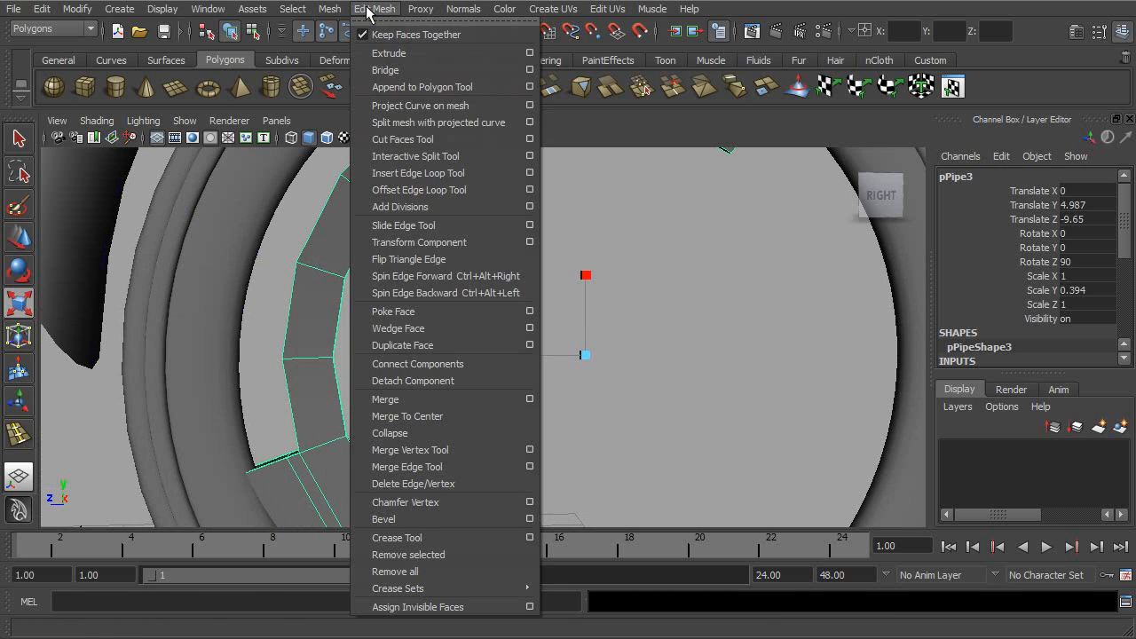
{"action": "left_click", "coordinate": [426, 173]}
{"action": "middle_click_drag", "start_coordinate": [721, 176], "coordinate": [568, 355], "text": "alt"}
{"action": "right_click_drag", "start_coordinate": [568, 355], "coordinate": [702, 355], "text": "alt"}
{"action": "left_click_drag", "start_coordinate": [630, 342], "coordinate": [582, 355], "text": "alt"}
{"action": "right_click_drag", "start_coordinate": [582, 355], "coordinate": [648, 369], "text": "alt"}
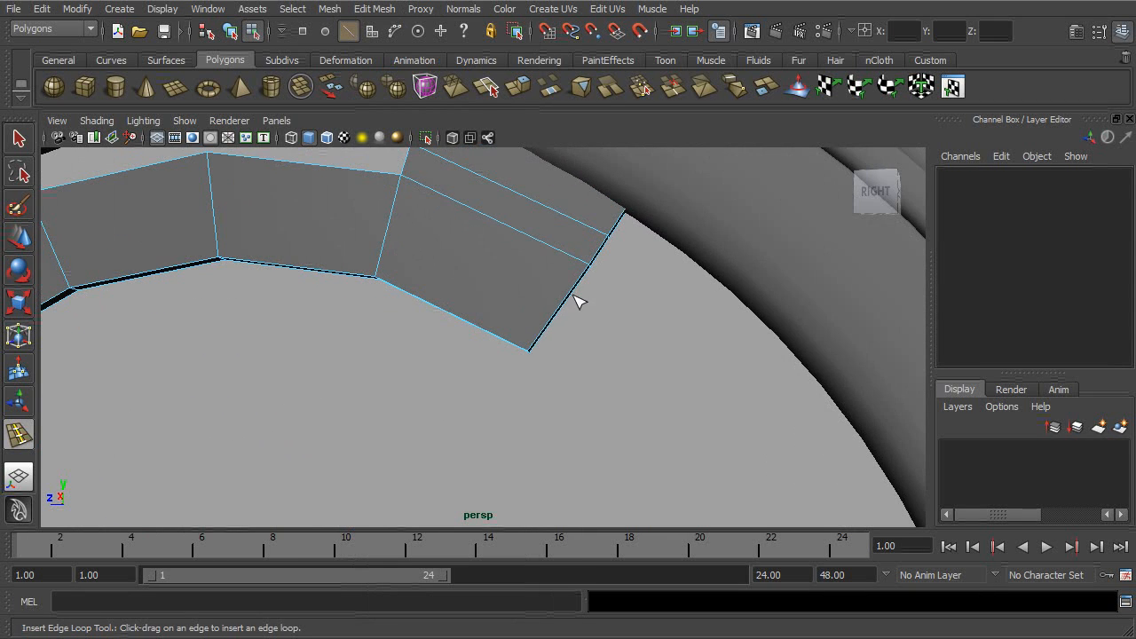
{"action": "left_click_drag", "start_coordinate": [539, 338], "coordinate": [543, 343]}
{"action": "scroll", "coordinate": [531, 260], "scroll_direction": "down", "scroll_amount": 3}
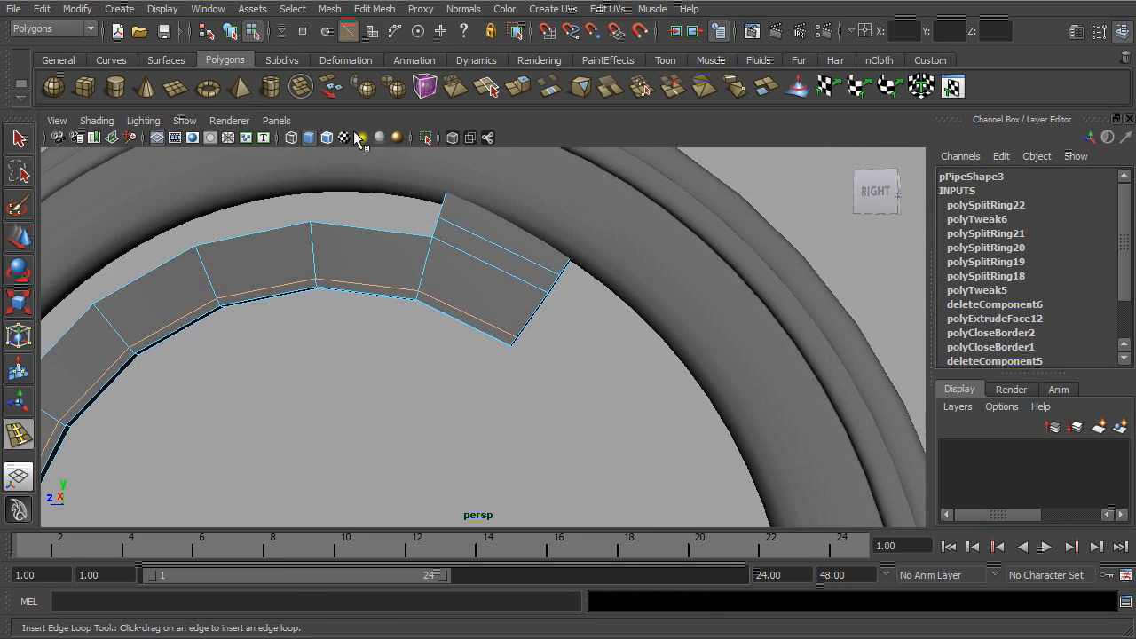
- Return to object selection, turn the arc's smooth preview back on and deselect it
{"action": "left_click", "coordinate": [231, 34]}
{"action": "right_click_drag", "start_coordinate": [551, 267], "coordinate": [401, 249], "text": "alt"}
{"action": "left_click", "coordinate": [19, 139]}
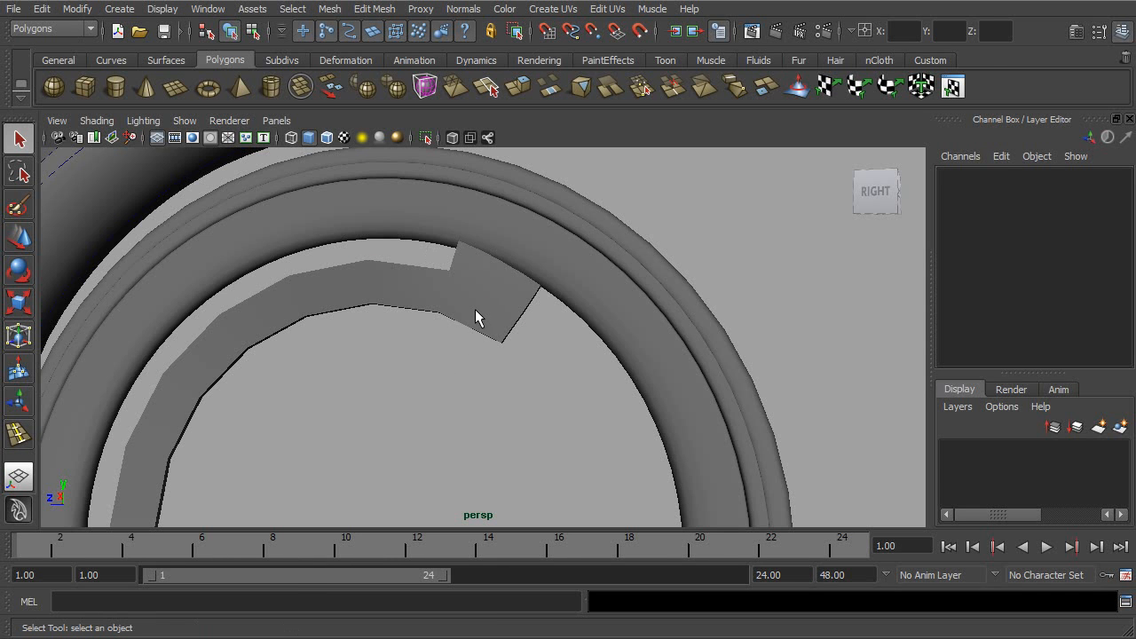
{"action": "left_click", "coordinate": [475, 310]}
{"action": "key", "text": "3"}
{"action": "left_click", "coordinate": [562, 397]}
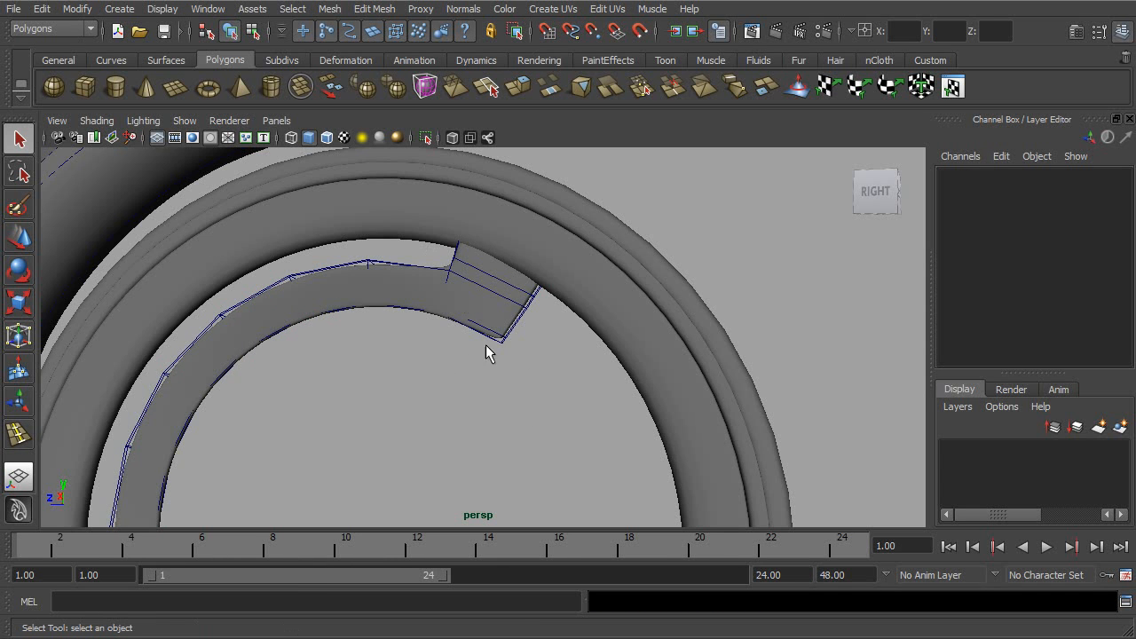
{"action": "left_click", "coordinate": [460, 289]}
{"action": "key", "text": "3"}
{"action": "left_click", "coordinate": [543, 390]}
{"action": "left_click_drag", "start_coordinate": [527, 346], "coordinate": [525, 355], "text": "alt"}
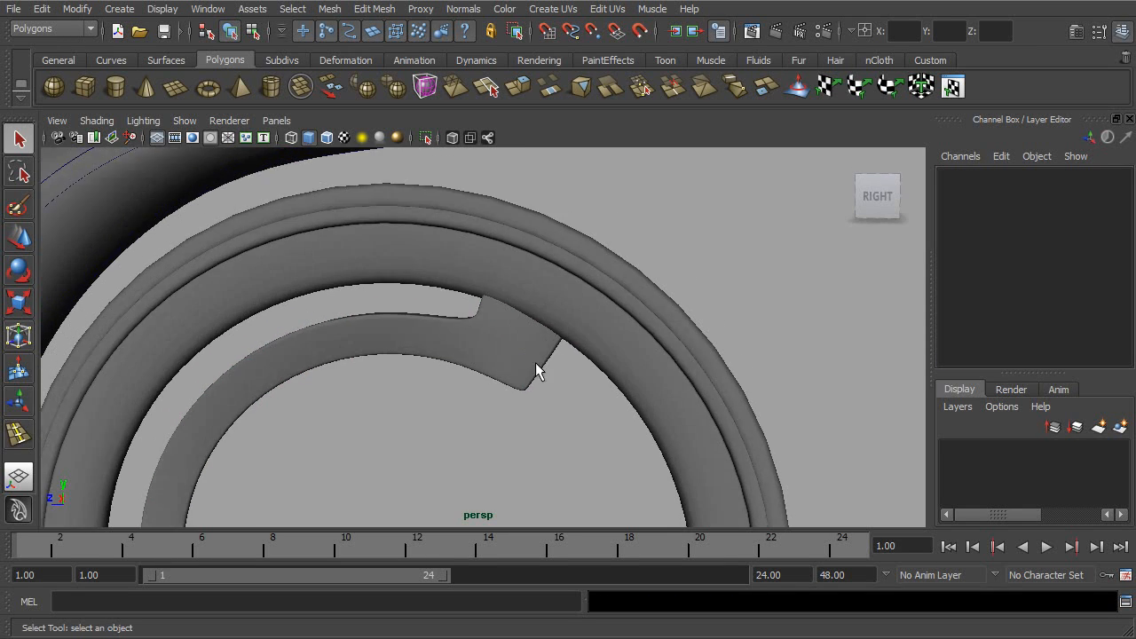
- Examine the smoothed bracket inside the rear wheel and how the wheel sits with the rest of the motorcycle
{"action": "right_click_drag", "start_coordinate": [526, 357], "coordinate": [418, 387], "text": "alt"}
{"action": "middle_click_drag", "start_coordinate": [418, 387], "coordinate": [500, 257], "text": "alt"}
{"action": "right_click_drag", "start_coordinate": [590, 353], "coordinate": [548, 374], "text": "alt"}
{"action": "left_click_drag", "start_coordinate": [548, 375], "coordinate": [523, 371], "text": "alt"}
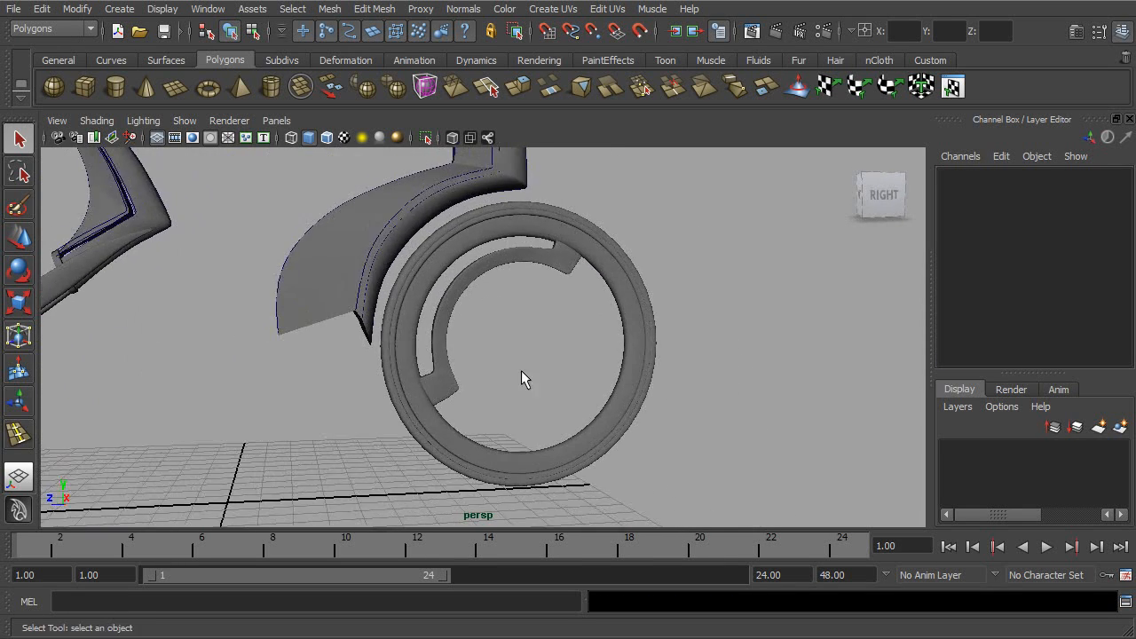
{"action": "right_click_drag", "start_coordinate": [522, 371], "coordinate": [434, 357], "text": "alt"}
{"action": "middle_click_drag", "start_coordinate": [435, 357], "coordinate": [578, 368], "text": "alt"}
{"action": "left_click_drag", "start_coordinate": [578, 368], "coordinate": [548, 367], "text": "alt"}
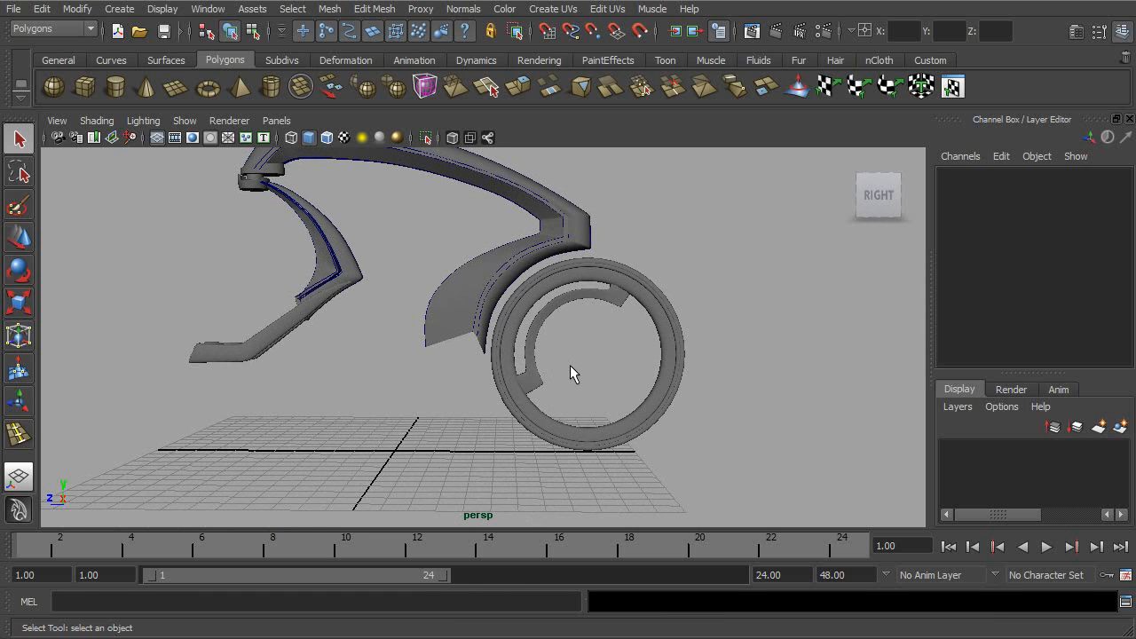
{"action": "mouse_move", "coordinate": [627, 351]}
{"action": "left_mouse_down", "text": "alt"}
{"action": "mouse_move", "coordinate": [504, 351]}
{"action": "mouse_move", "coordinate": [613, 352]}
{"action": "left_mouse_up", "text": "alt"}
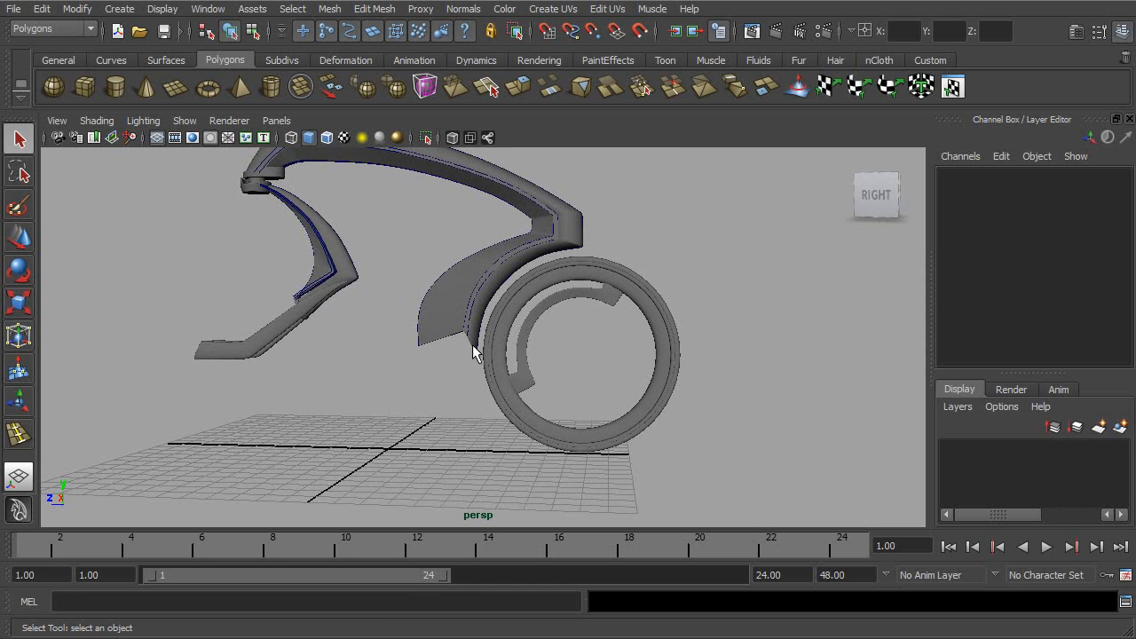
{"action": "middle_click_drag", "start_coordinate": [216, 325], "coordinate": [478, 371], "text": "alt"}
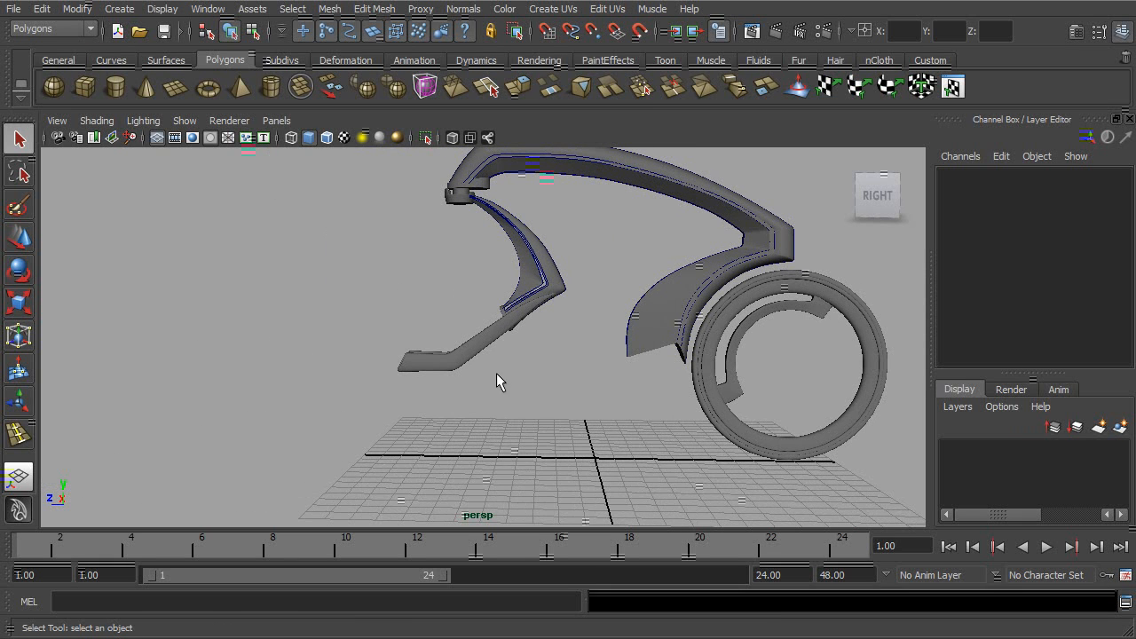
{"action": "left_click_drag", "start_coordinate": [664, 405], "coordinate": [685, 400], "text": "alt"}
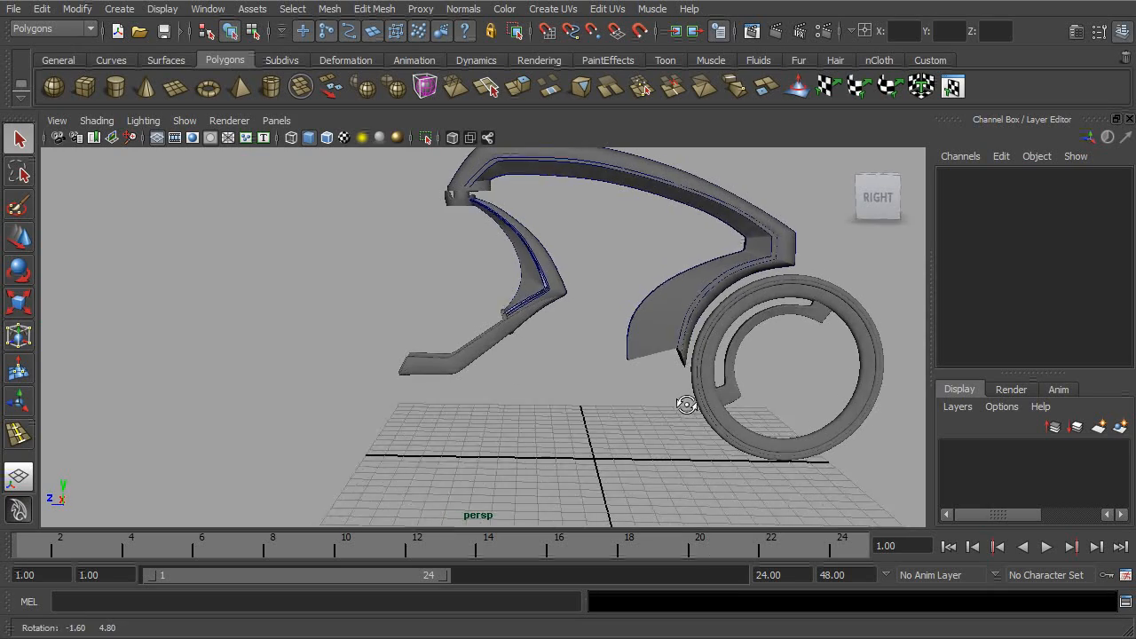
{"action": "middle_click_drag", "start_coordinate": [688, 403], "coordinate": [592, 457], "text": "alt"}
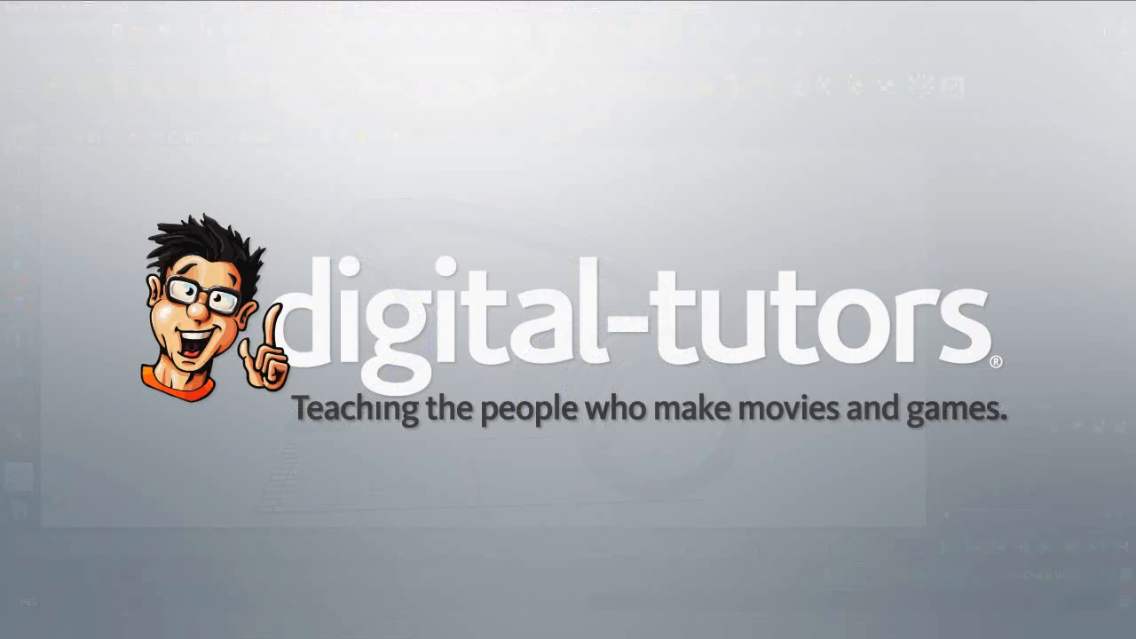